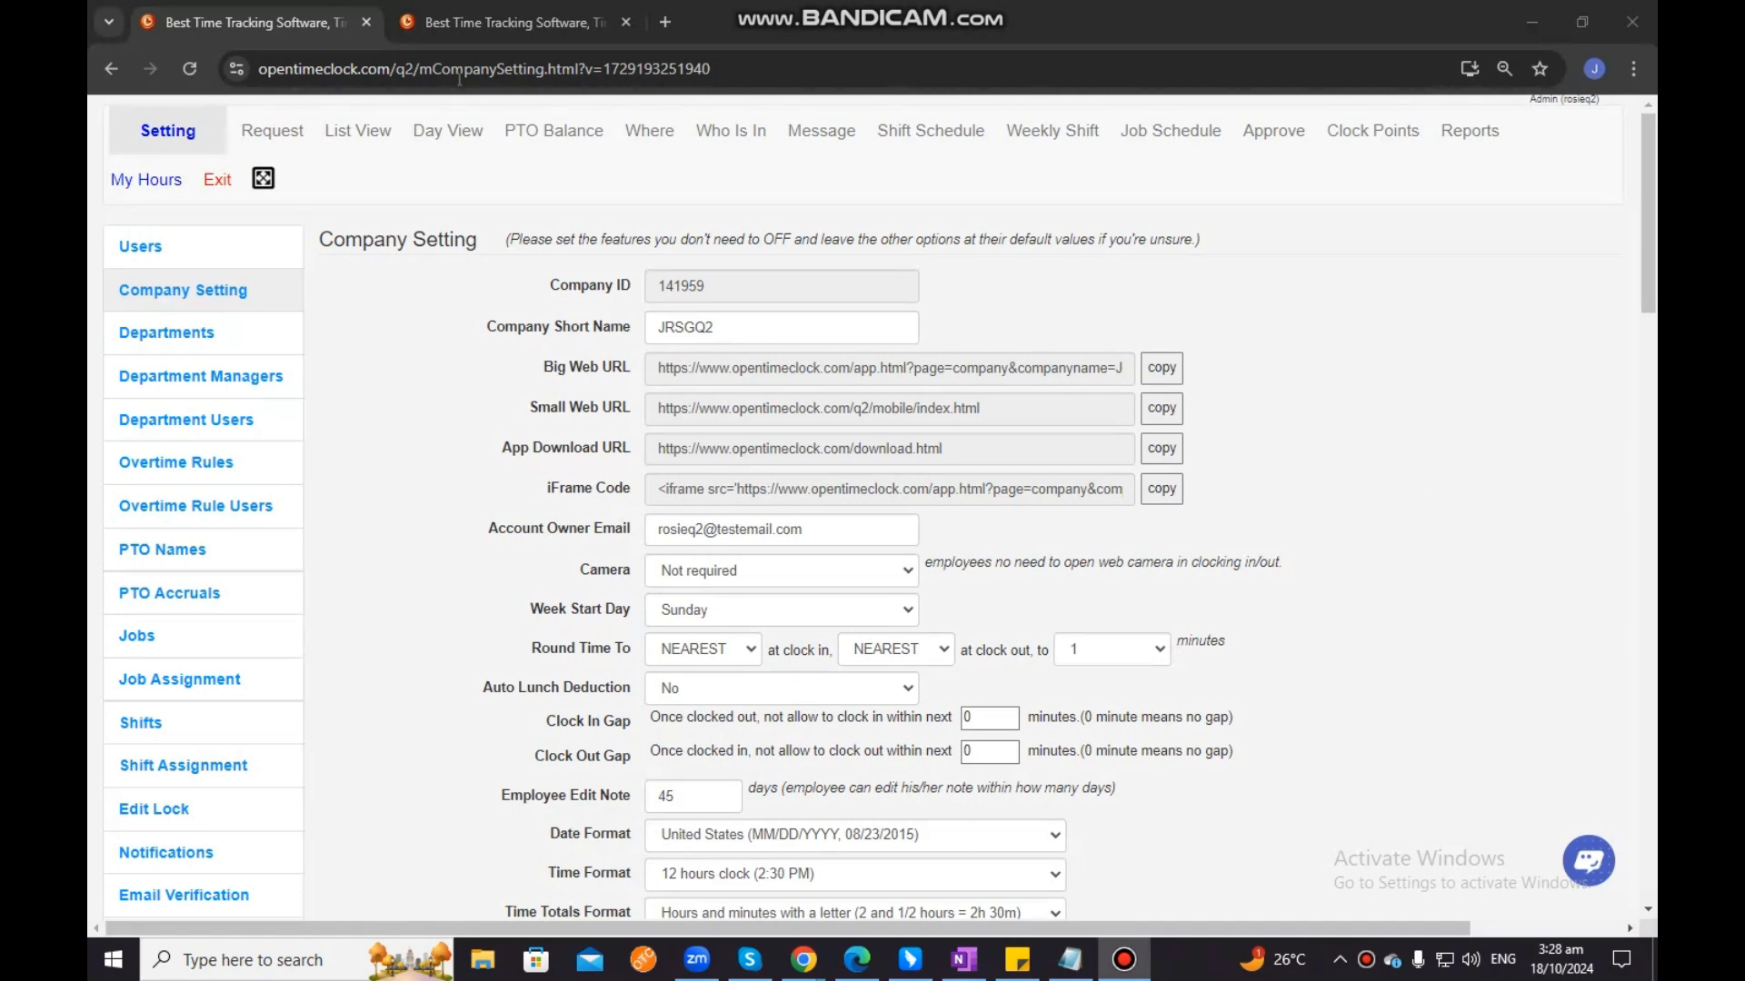
Compare the administrator's Company Setting page with the employee's List View page, checking the signed-in account label on each
{"action": "left_click", "coordinate": [478, 29]}
{"action": "left_click", "coordinate": [308, 11]}
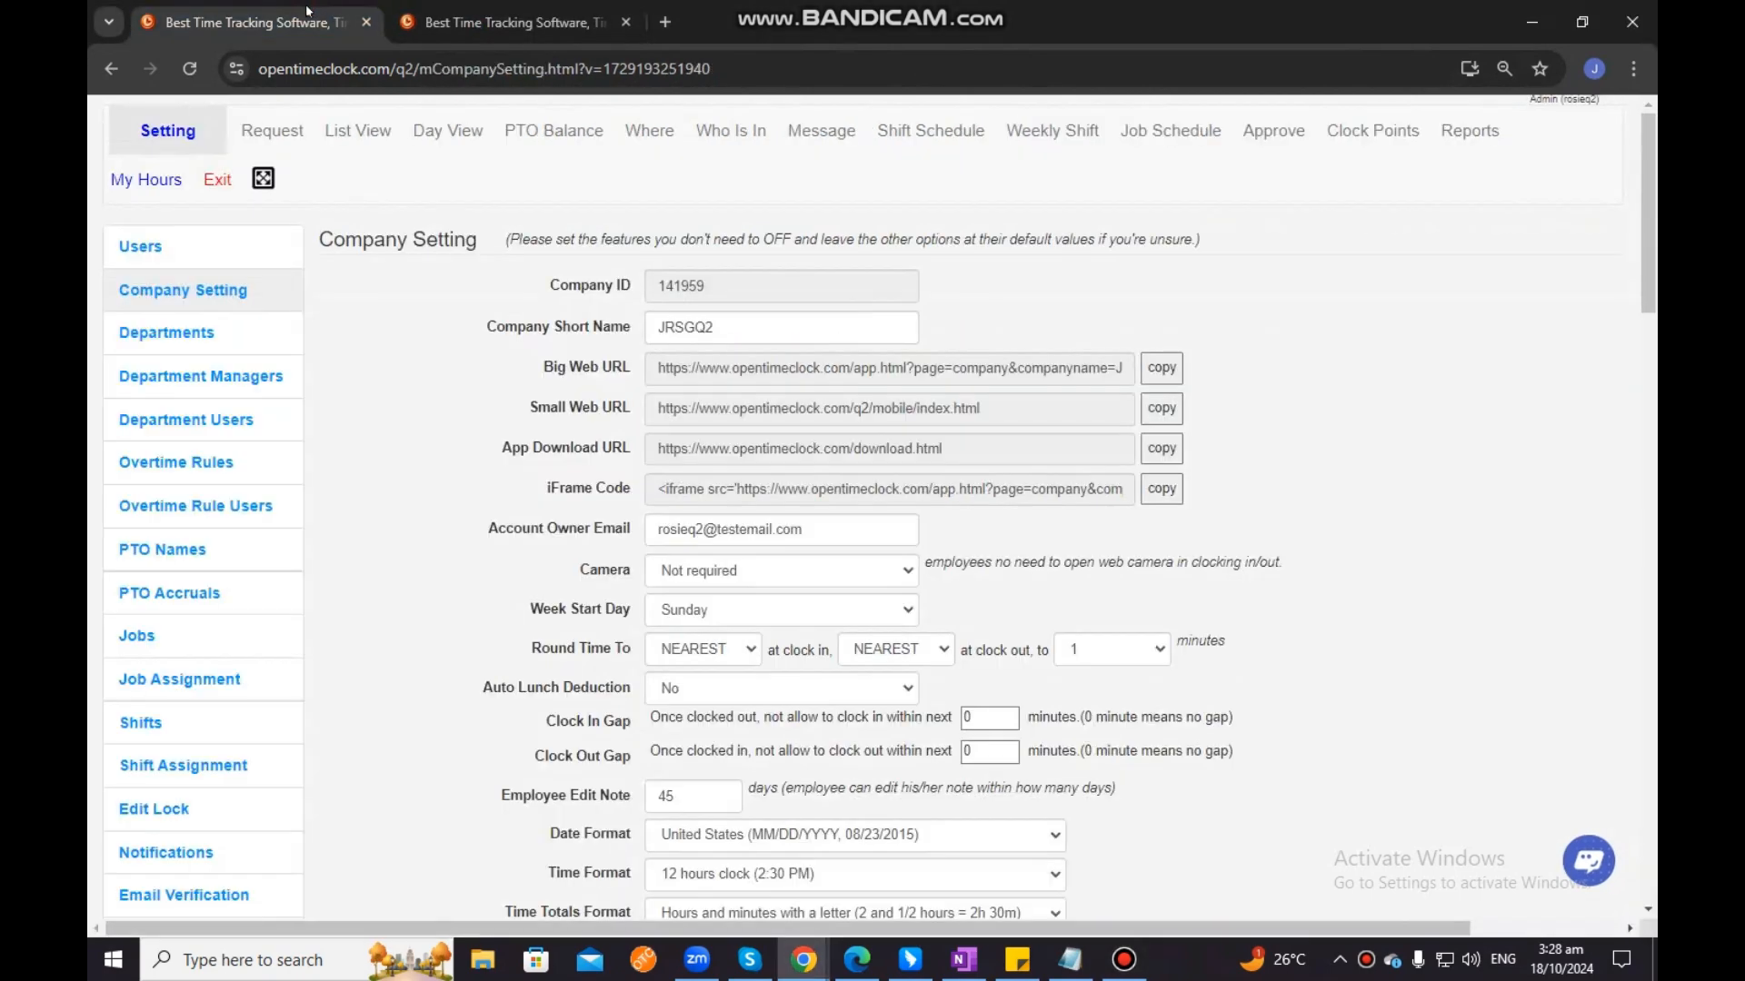
{"action": "left_click", "coordinate": [457, 26]}
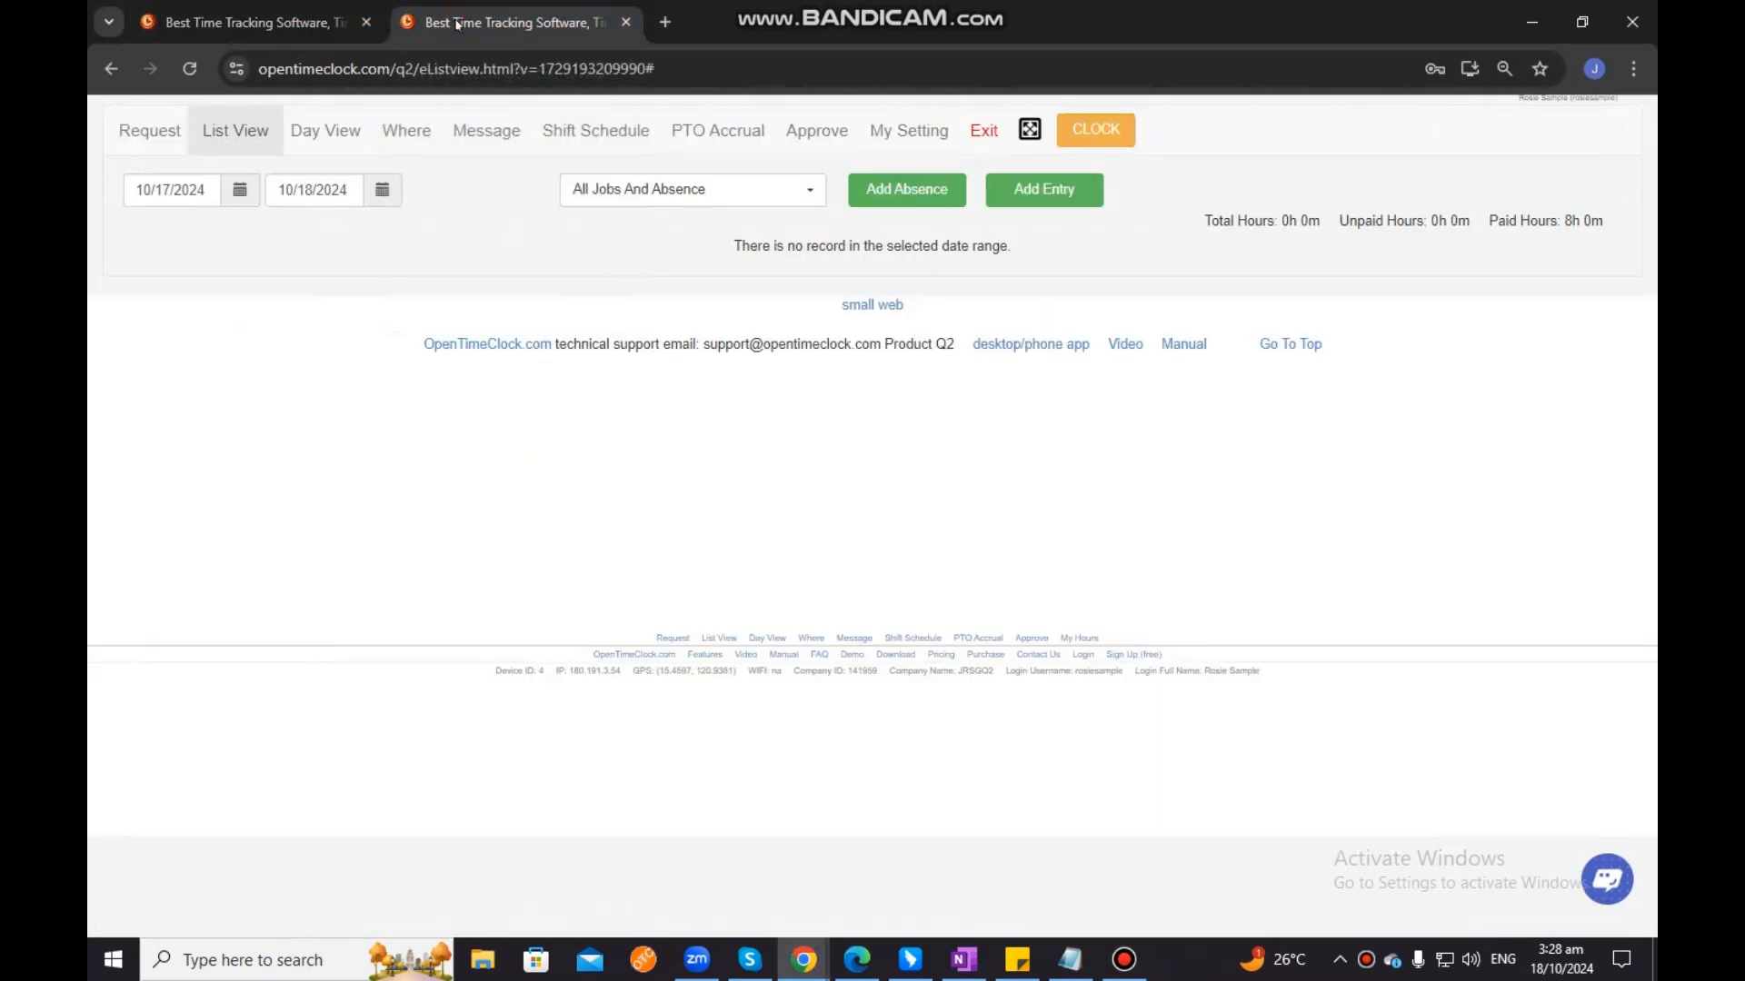
{"action": "left_click", "coordinate": [333, 22]}
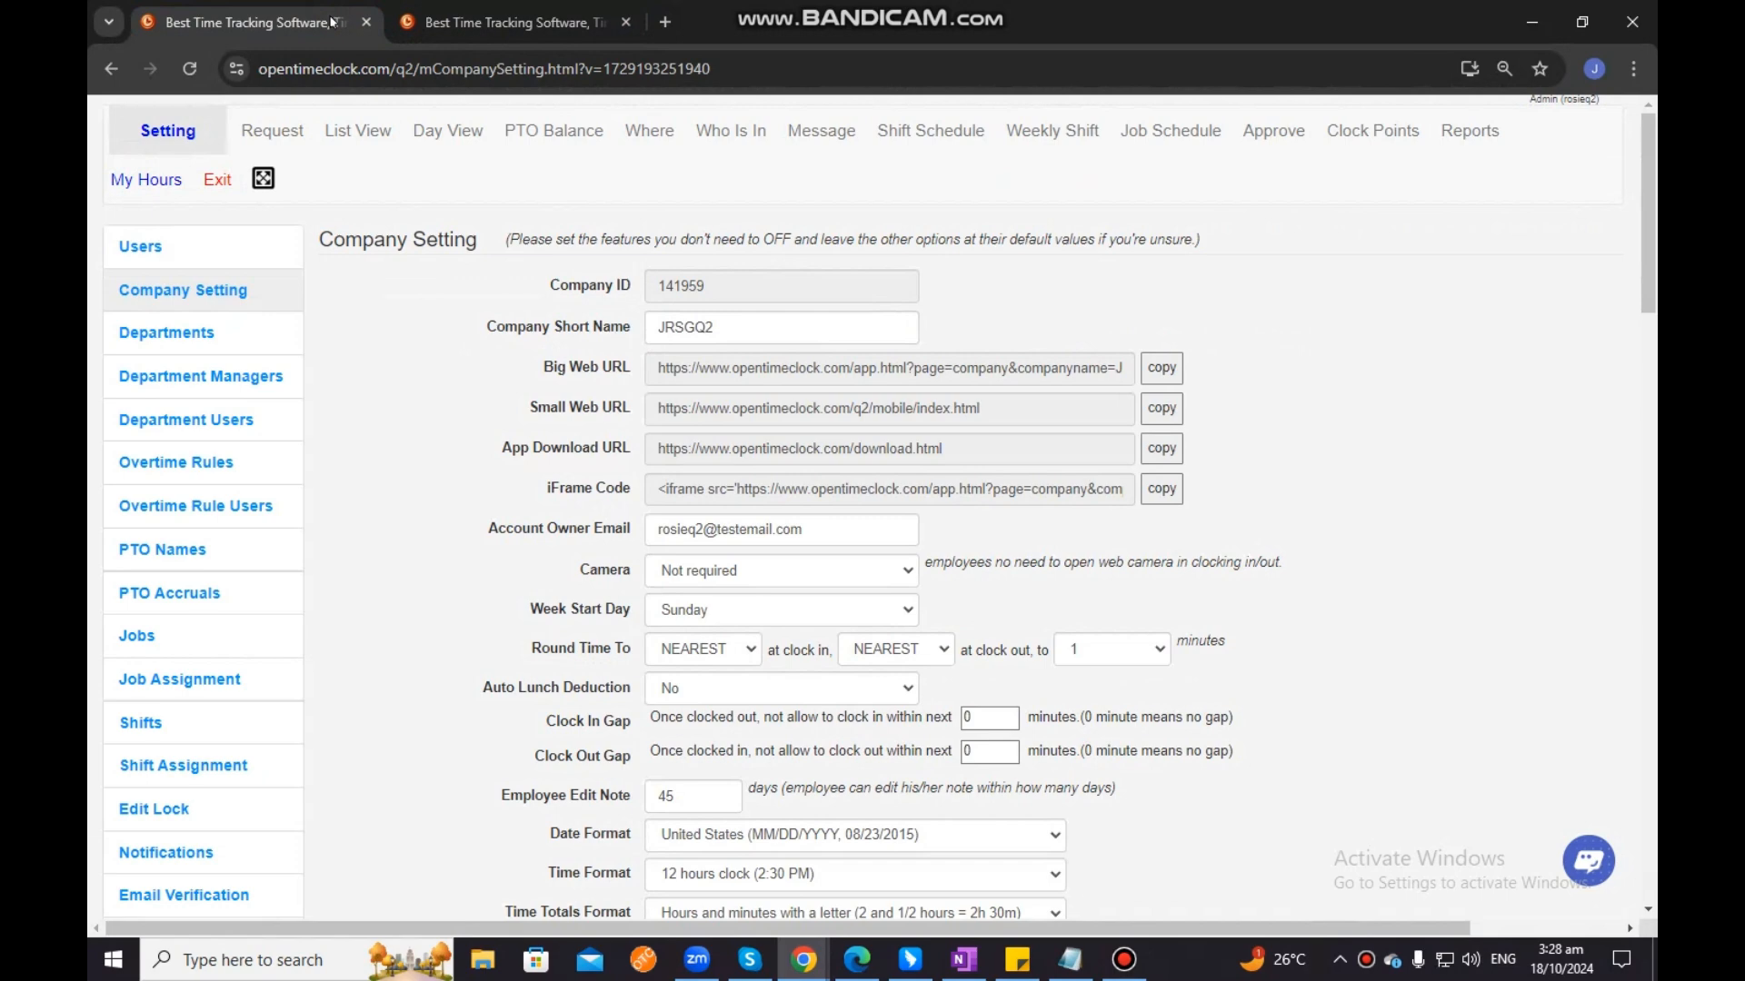
{"action": "left_click_drag", "start_coordinate": [1531, 106], "coordinate": [1557, 103]}
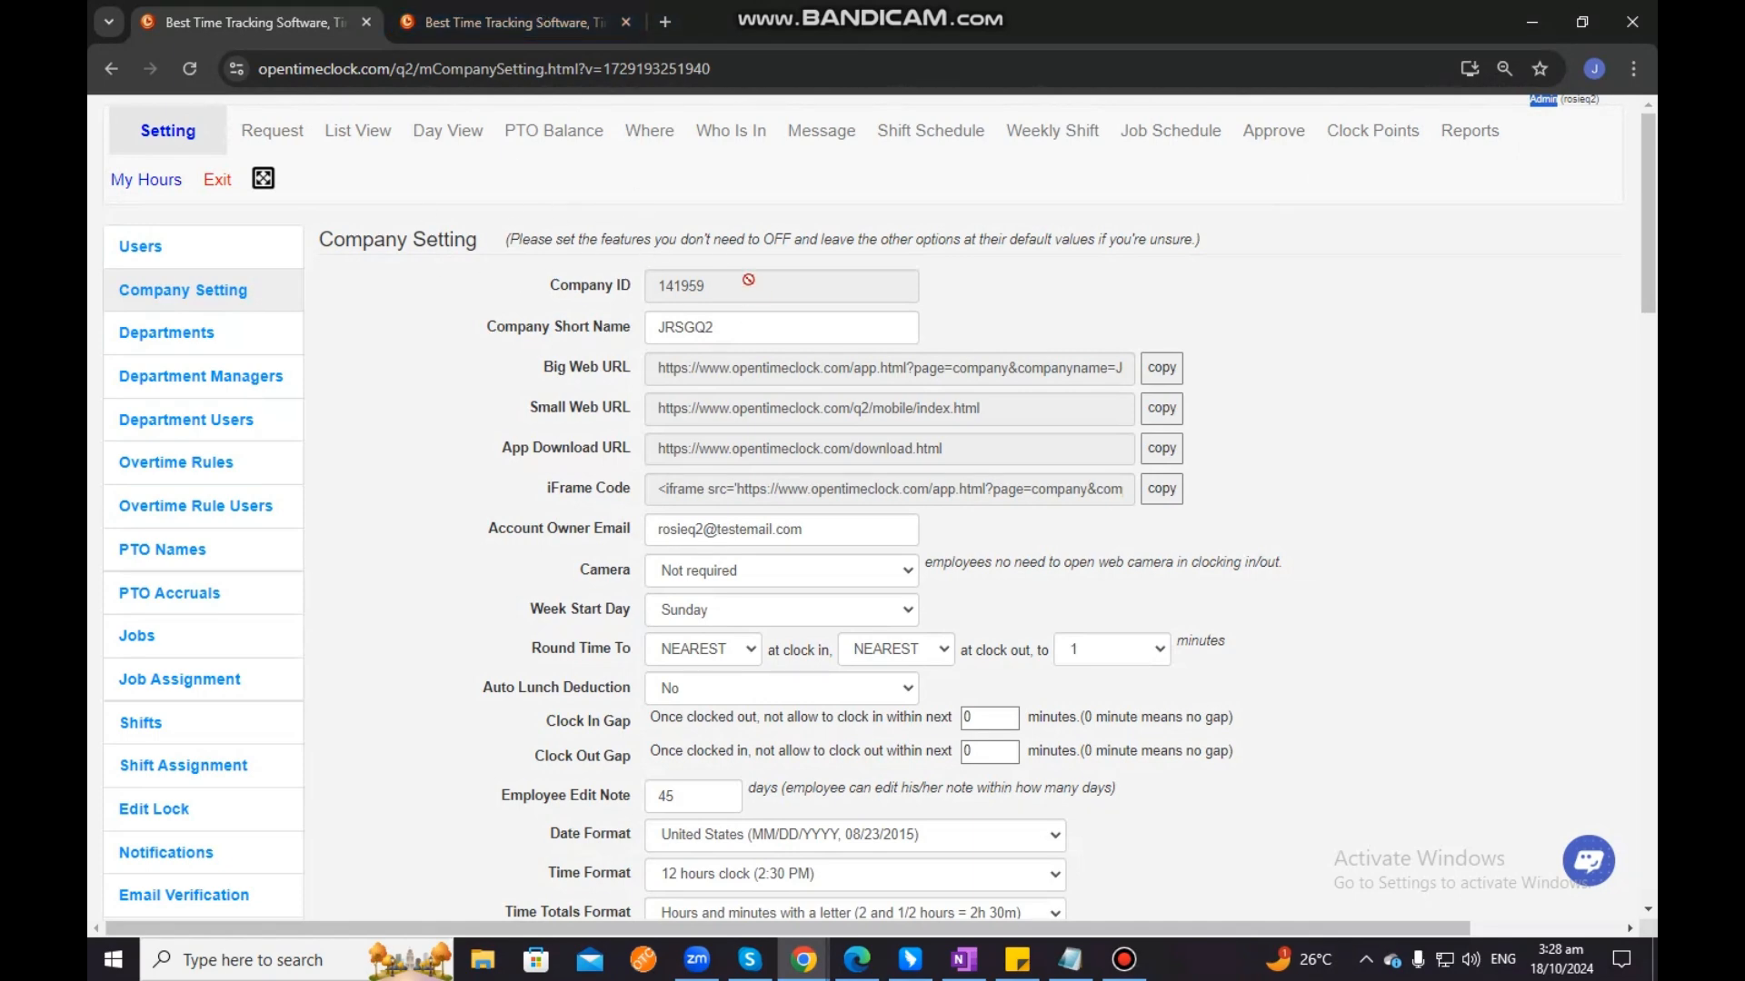
{"action": "left_click", "coordinate": [559, 11]}
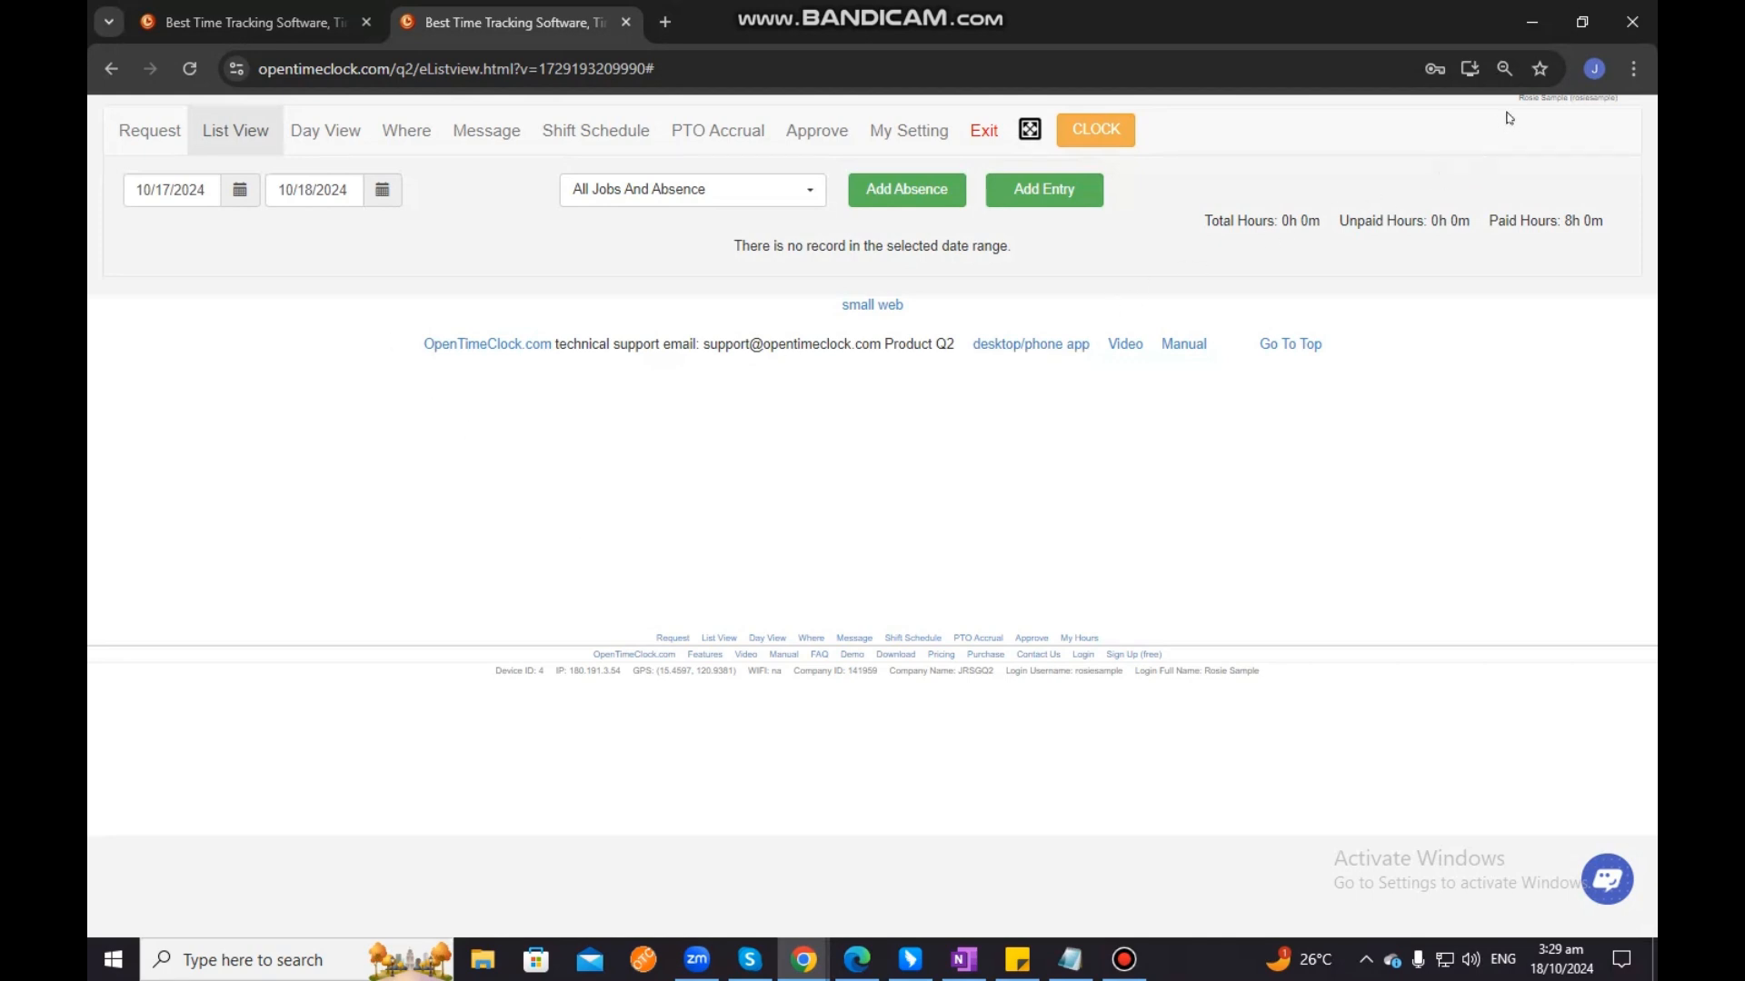
{"action": "left_click_drag", "start_coordinate": [1518, 98], "coordinate": [1569, 102]}
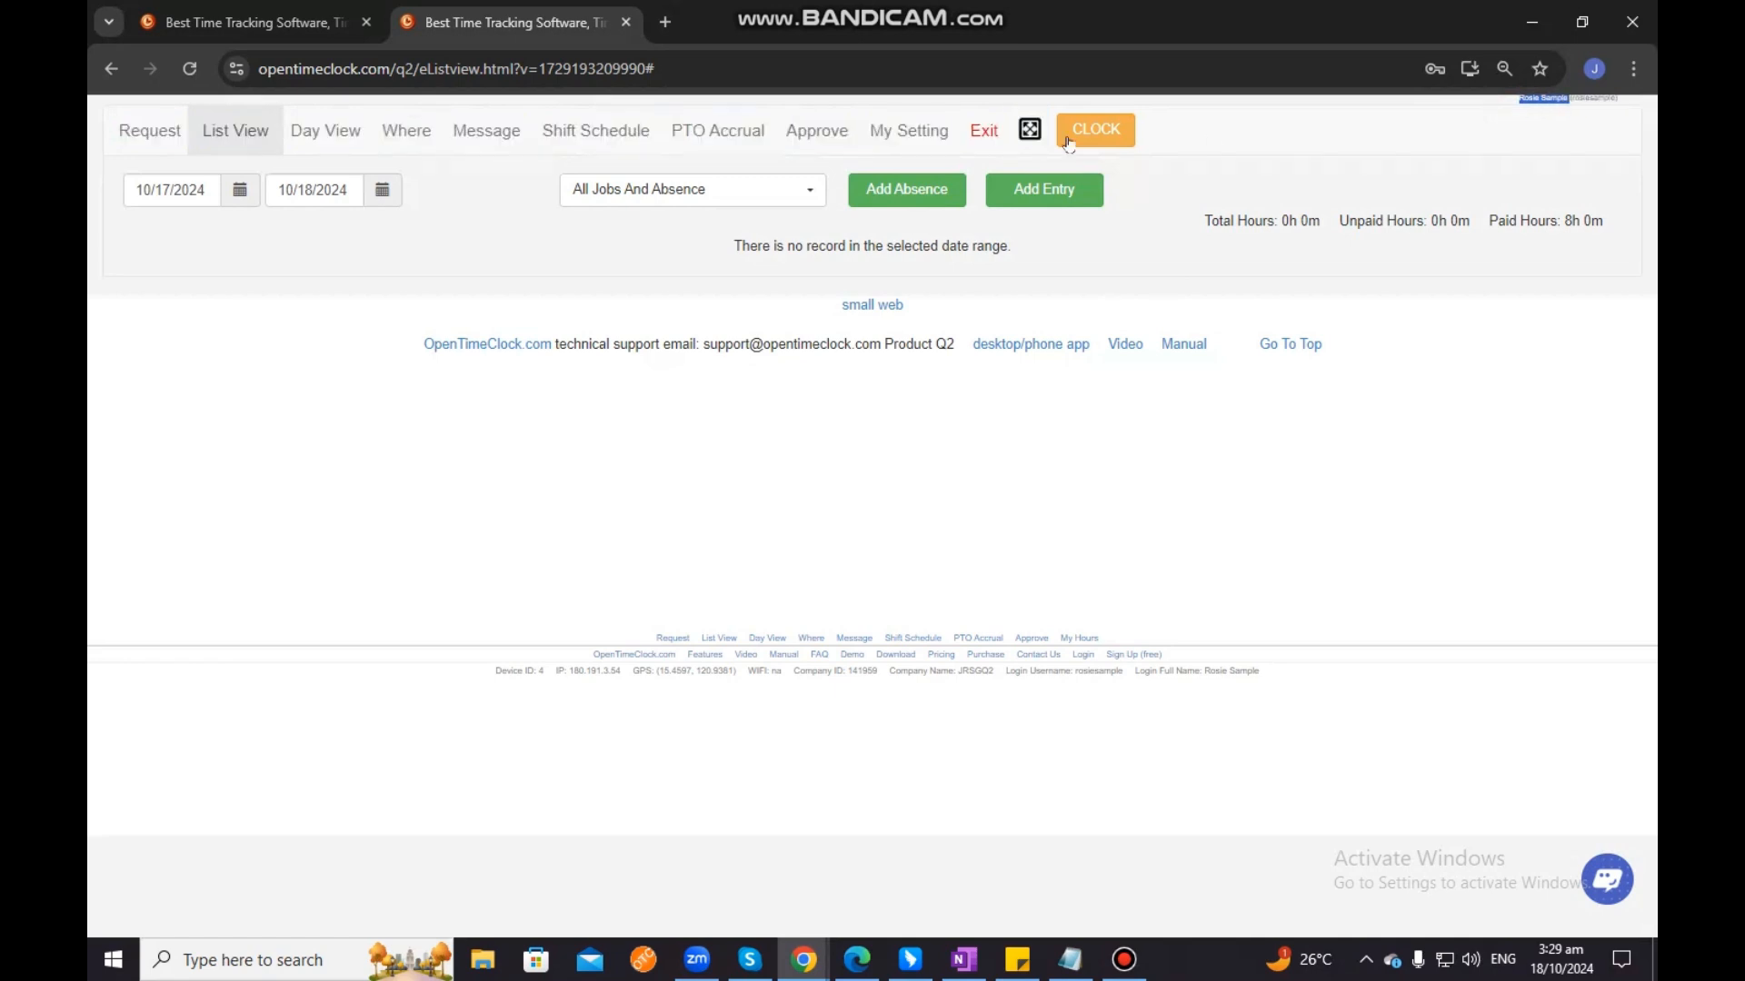
Open the employee's request page and check the list of pending requests
{"action": "left_click", "coordinate": [153, 128]}
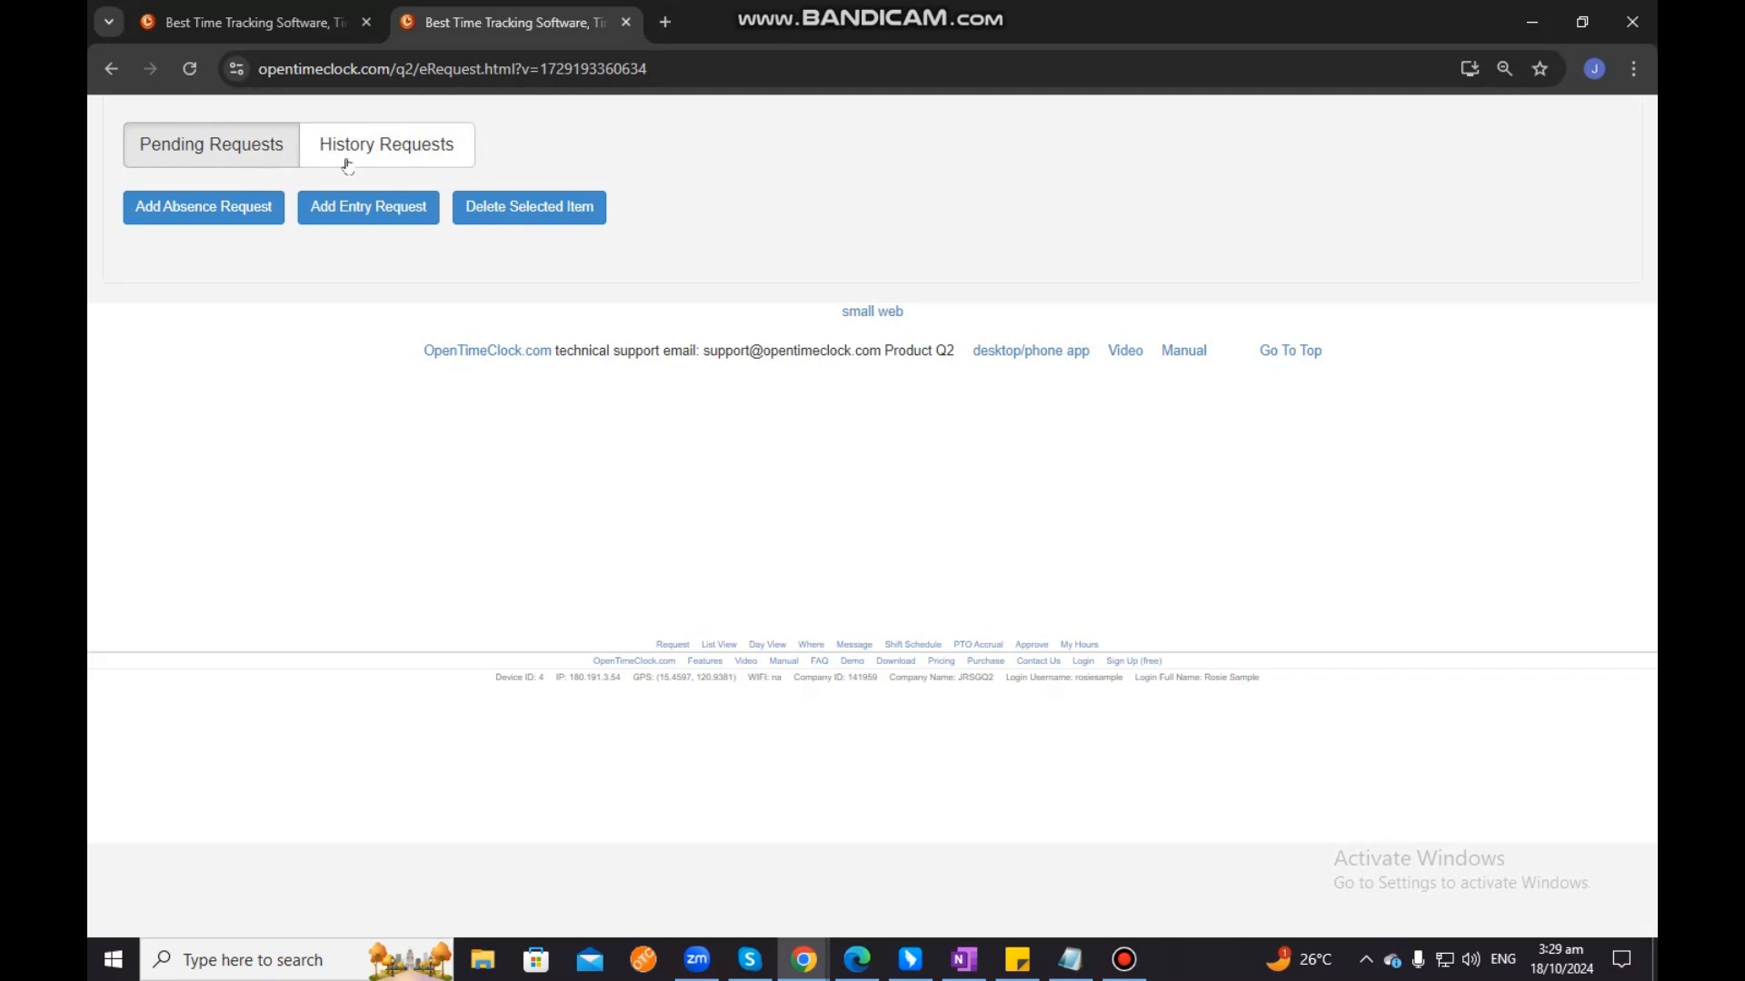
{"action": "left_click", "coordinate": [438, 164]}
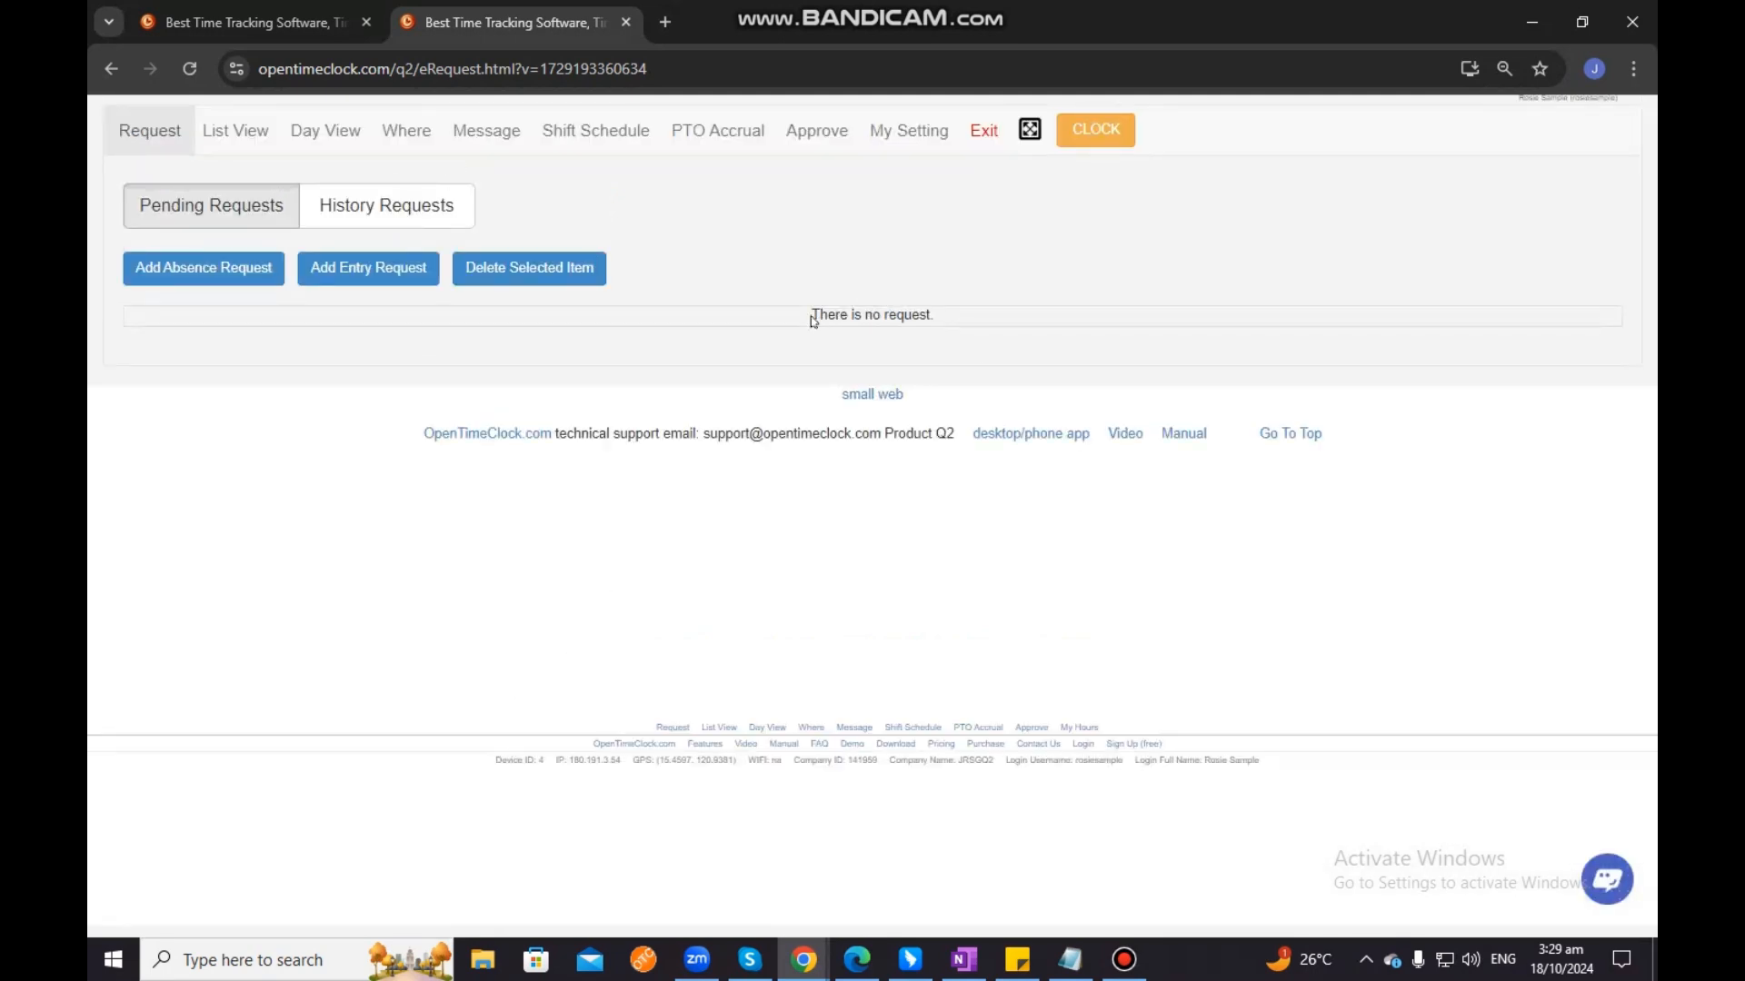
{"action": "left_click_drag", "start_coordinate": [813, 319], "coordinate": [964, 329]}
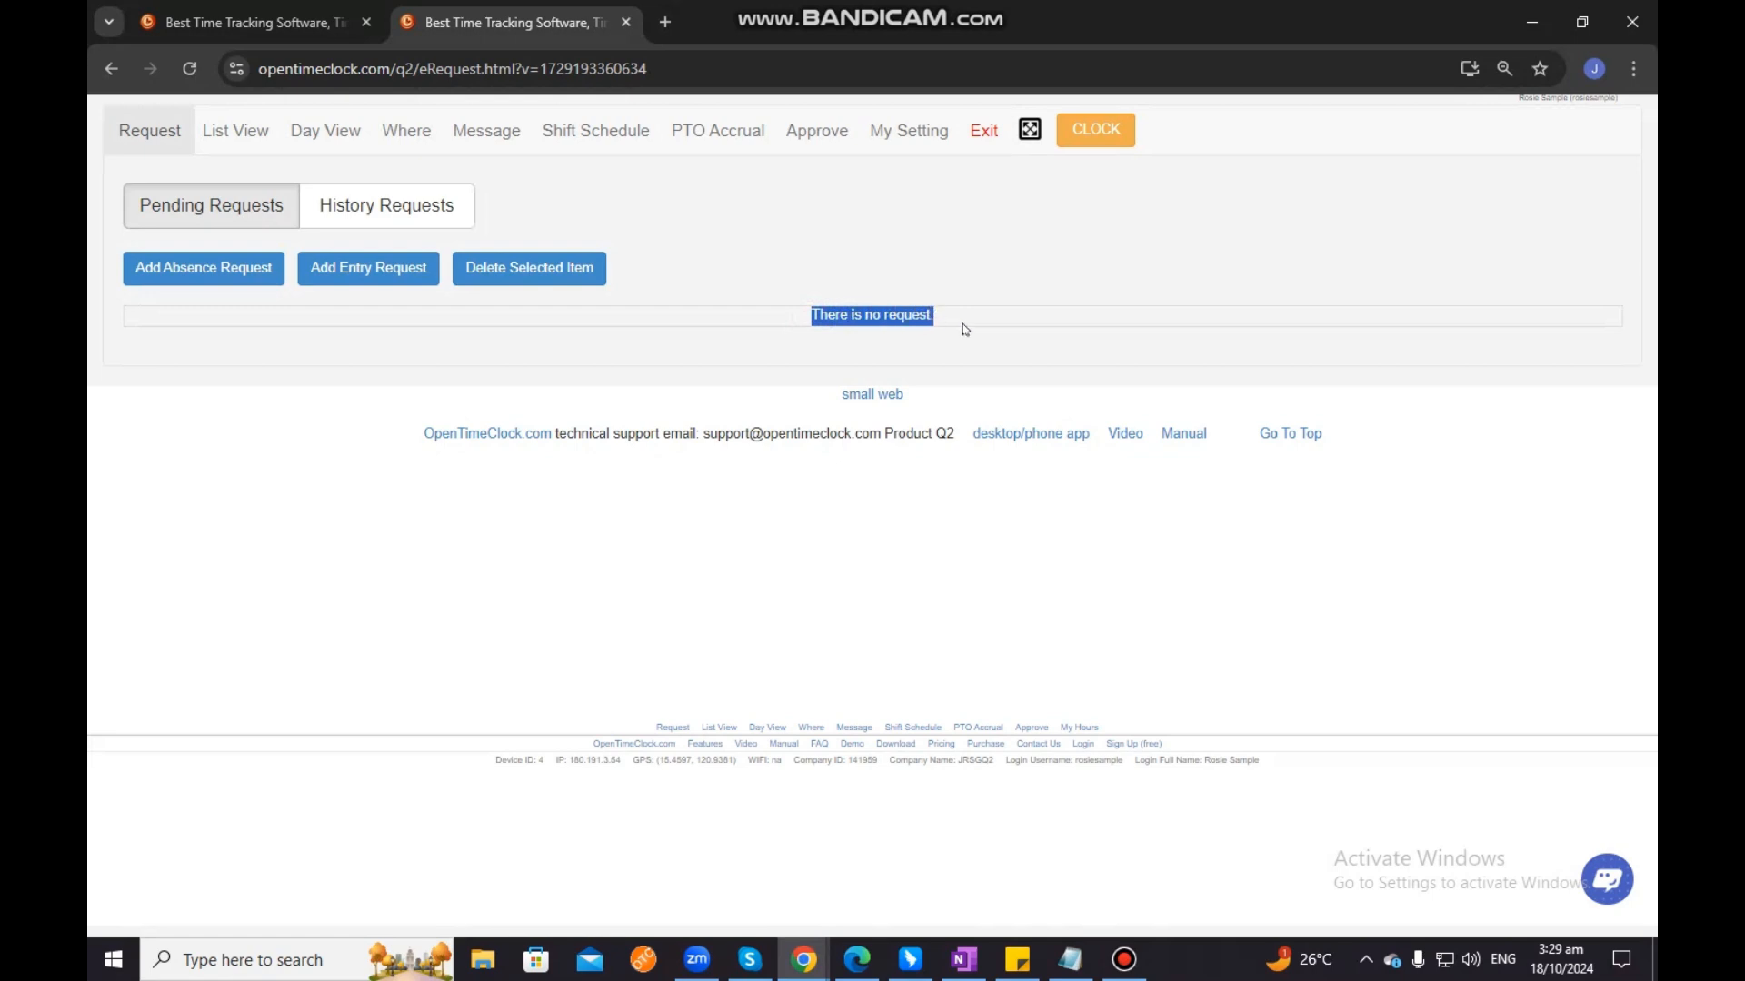
{"action": "left_click", "coordinate": [965, 329]}
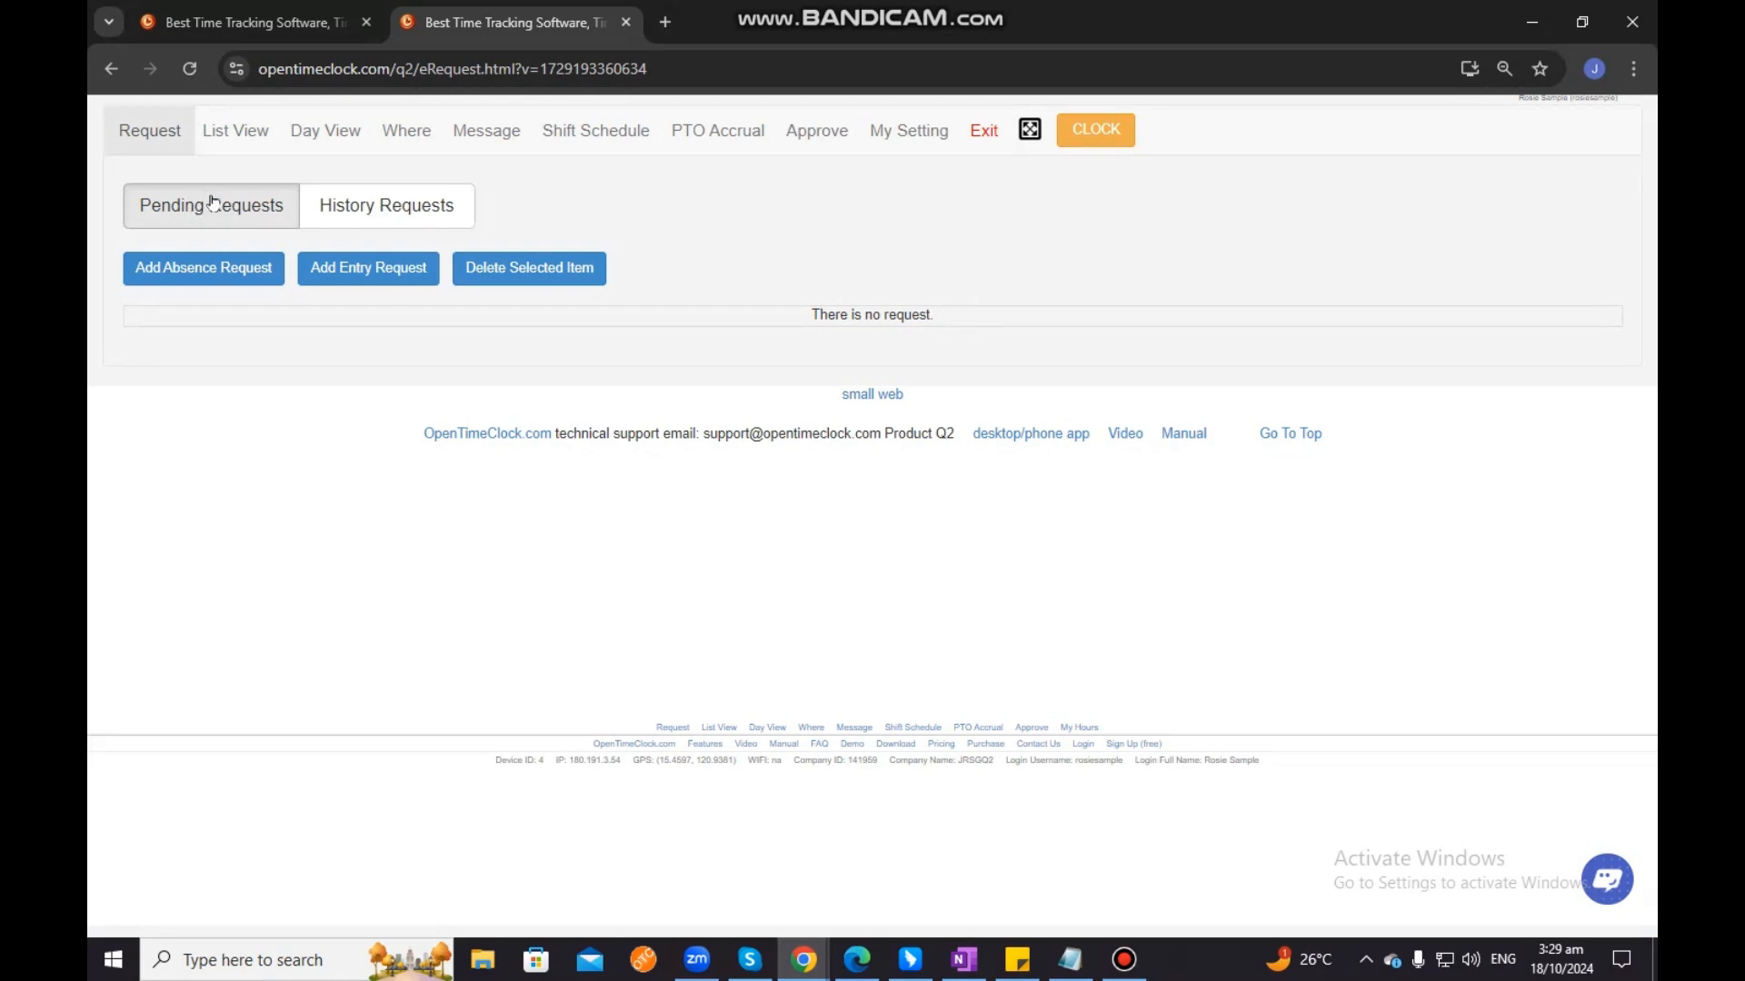
View the employee's request history and look at the calendars for its start and end dates
{"action": "left_click", "coordinate": [374, 215]}
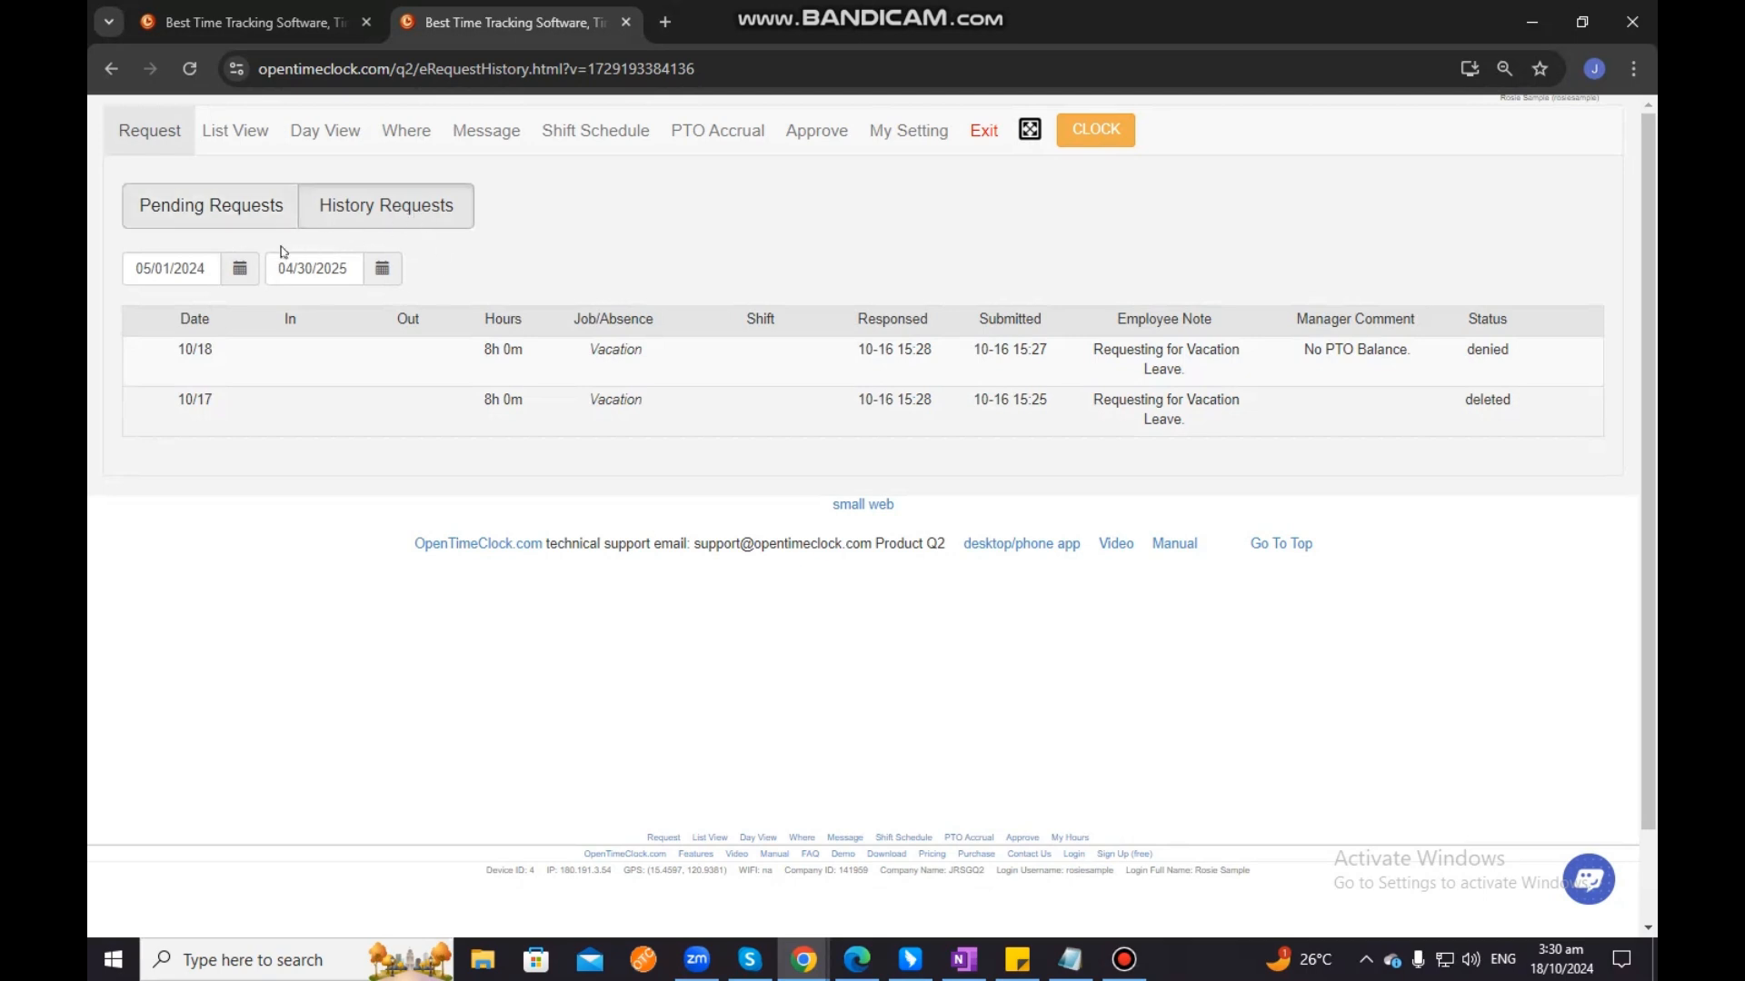
{"action": "left_click", "coordinate": [236, 273]}
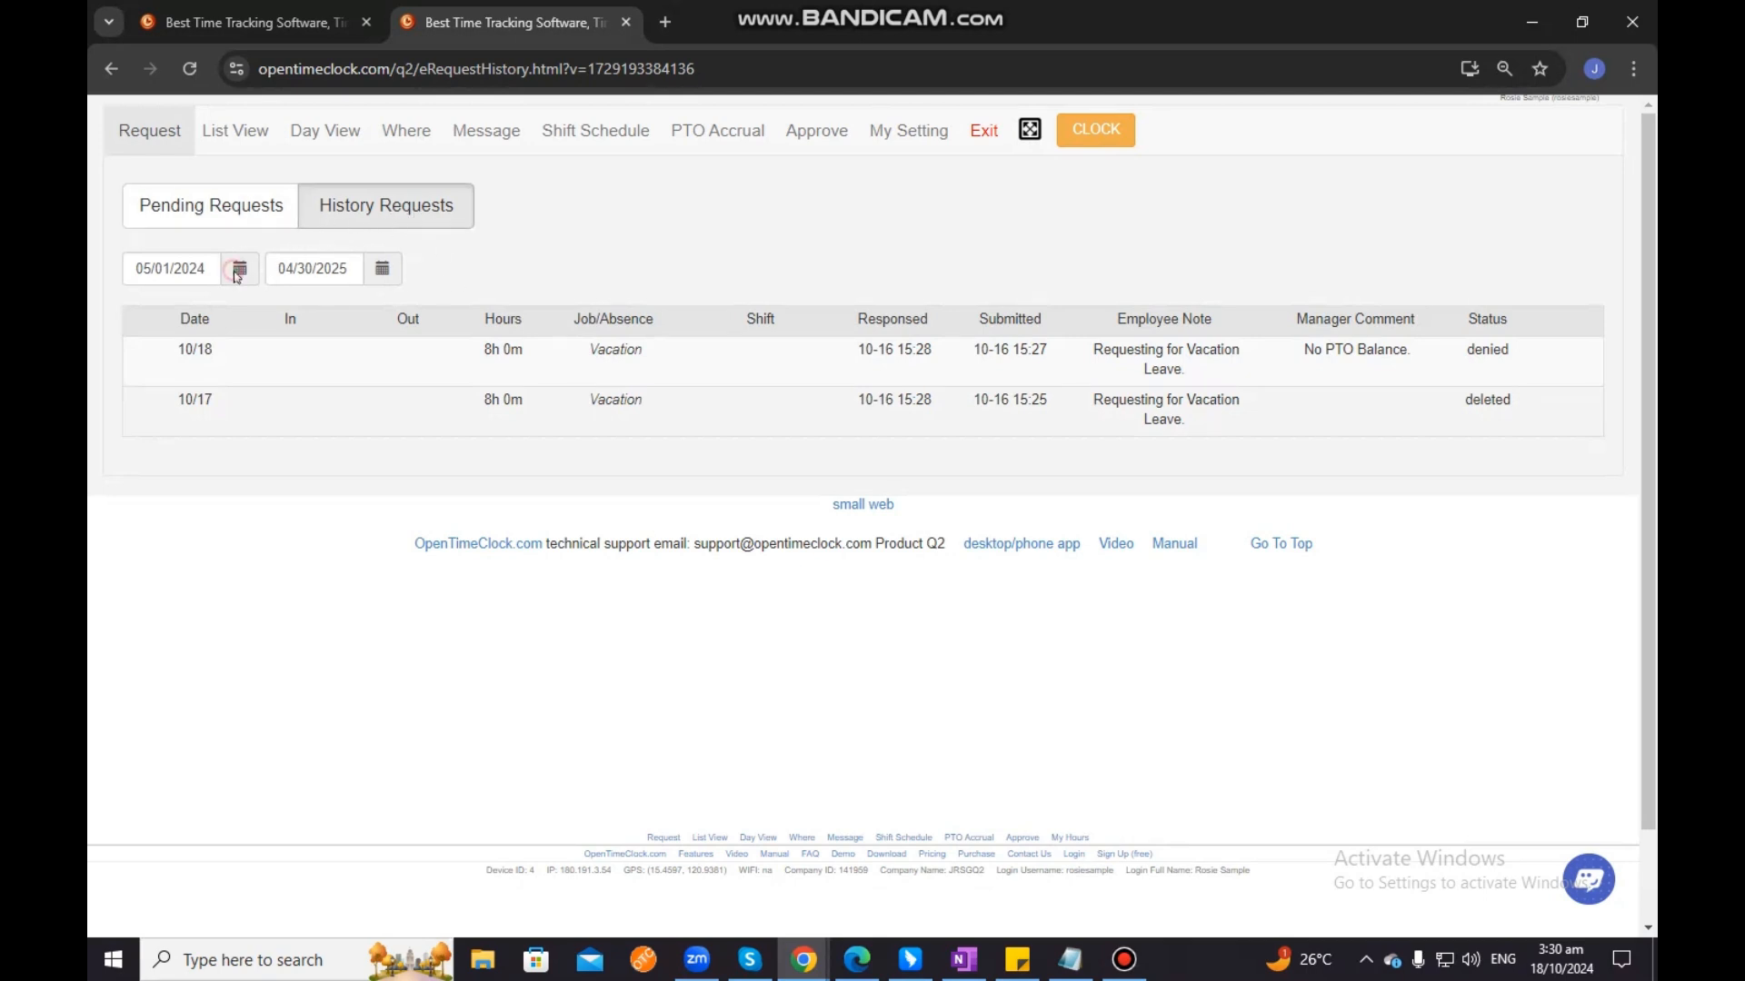
{"action": "left_click", "coordinate": [387, 270]}
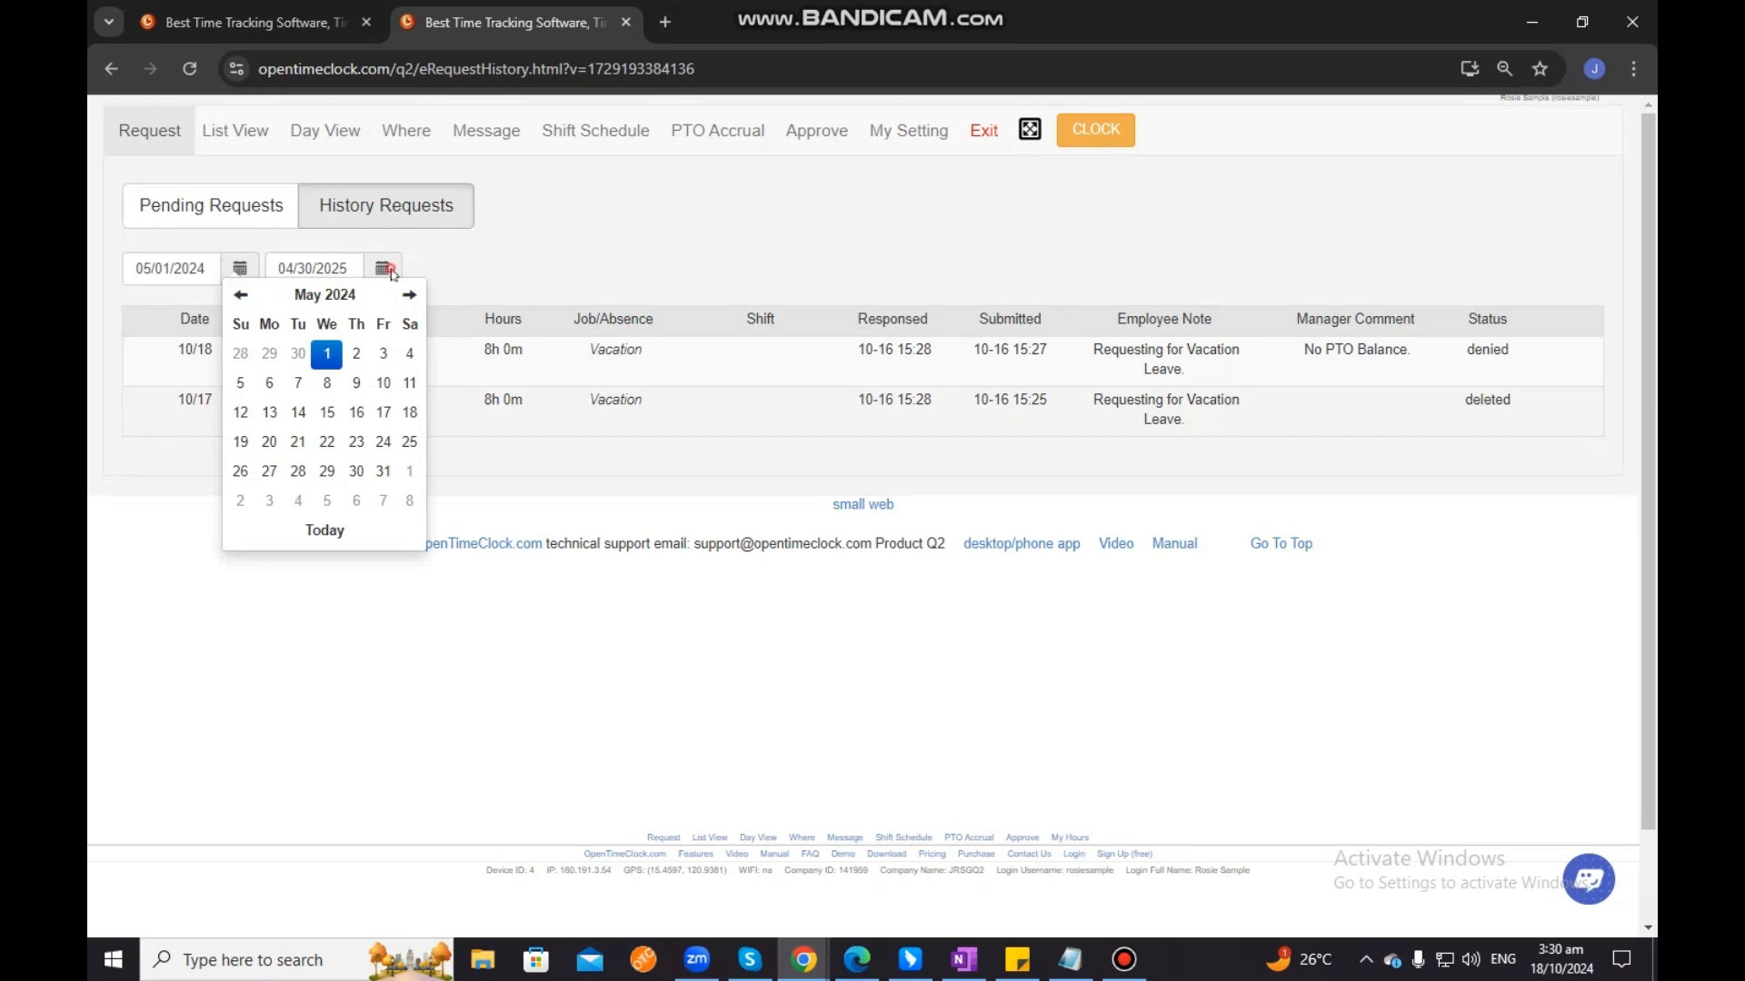
{"action": "left_click", "coordinate": [244, 272]}
{"action": "left_click", "coordinate": [383, 270]}
{"action": "left_click", "coordinate": [545, 253]}
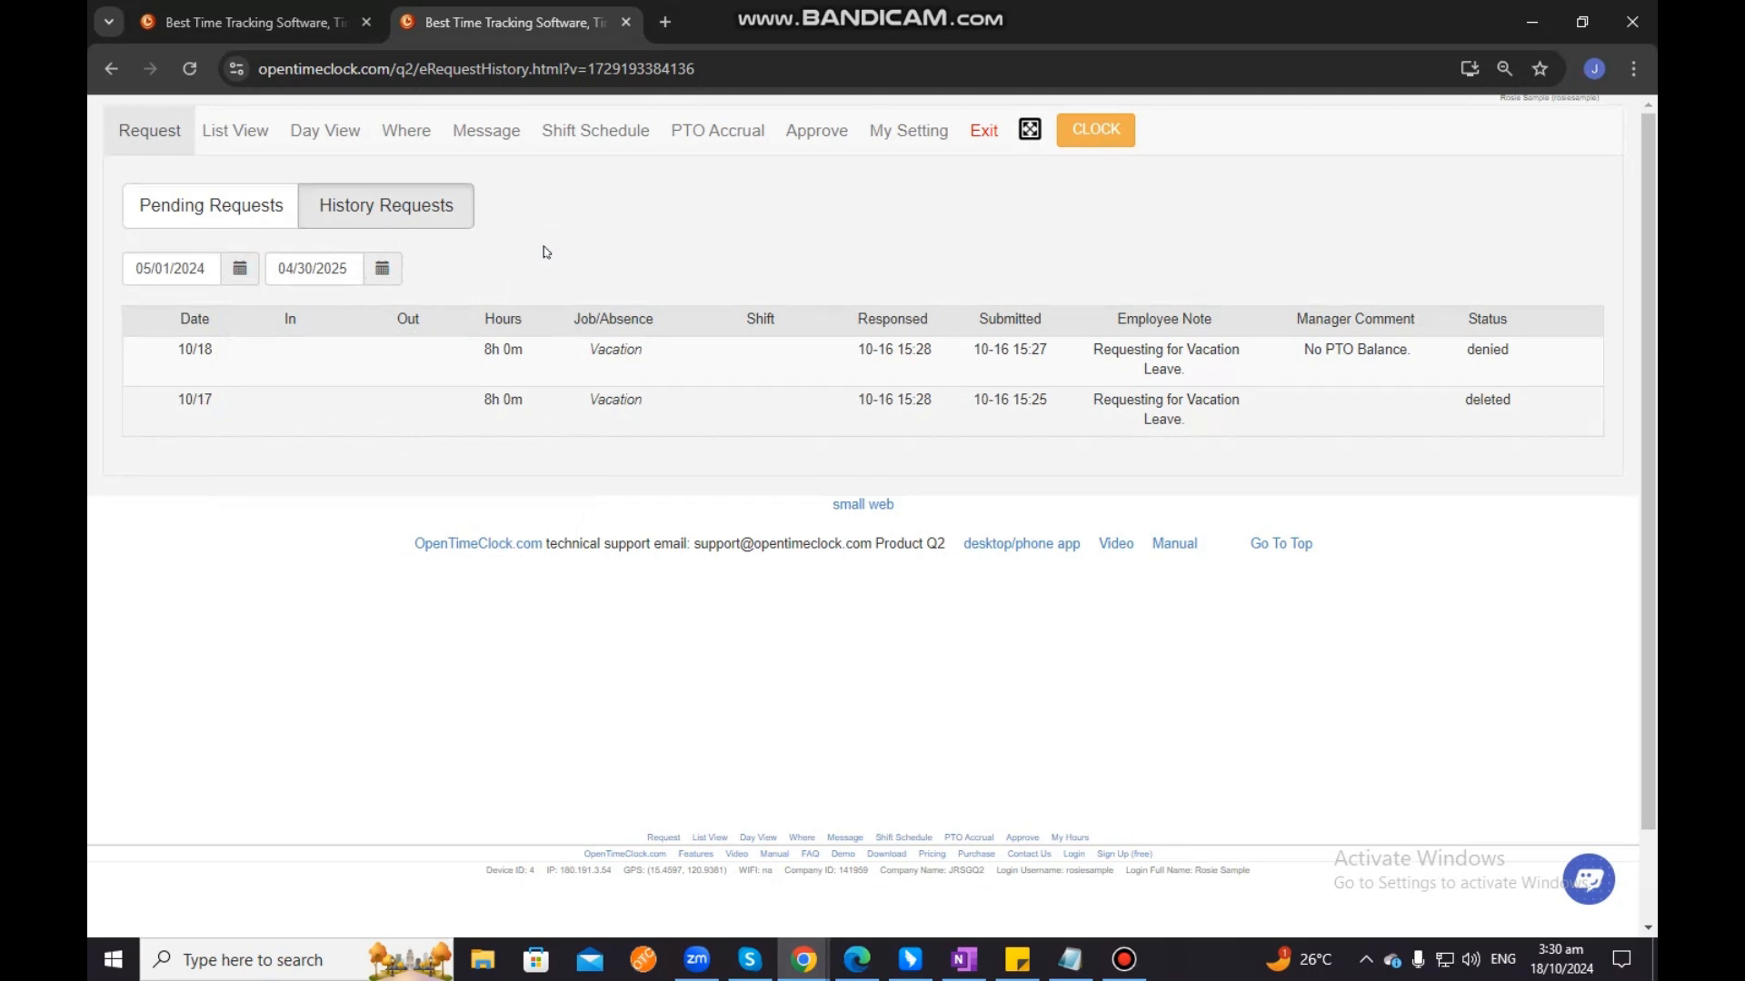
Return to the pending requests and start an absence request with Vacation as the PTO name
{"action": "left_click", "coordinate": [234, 214]}
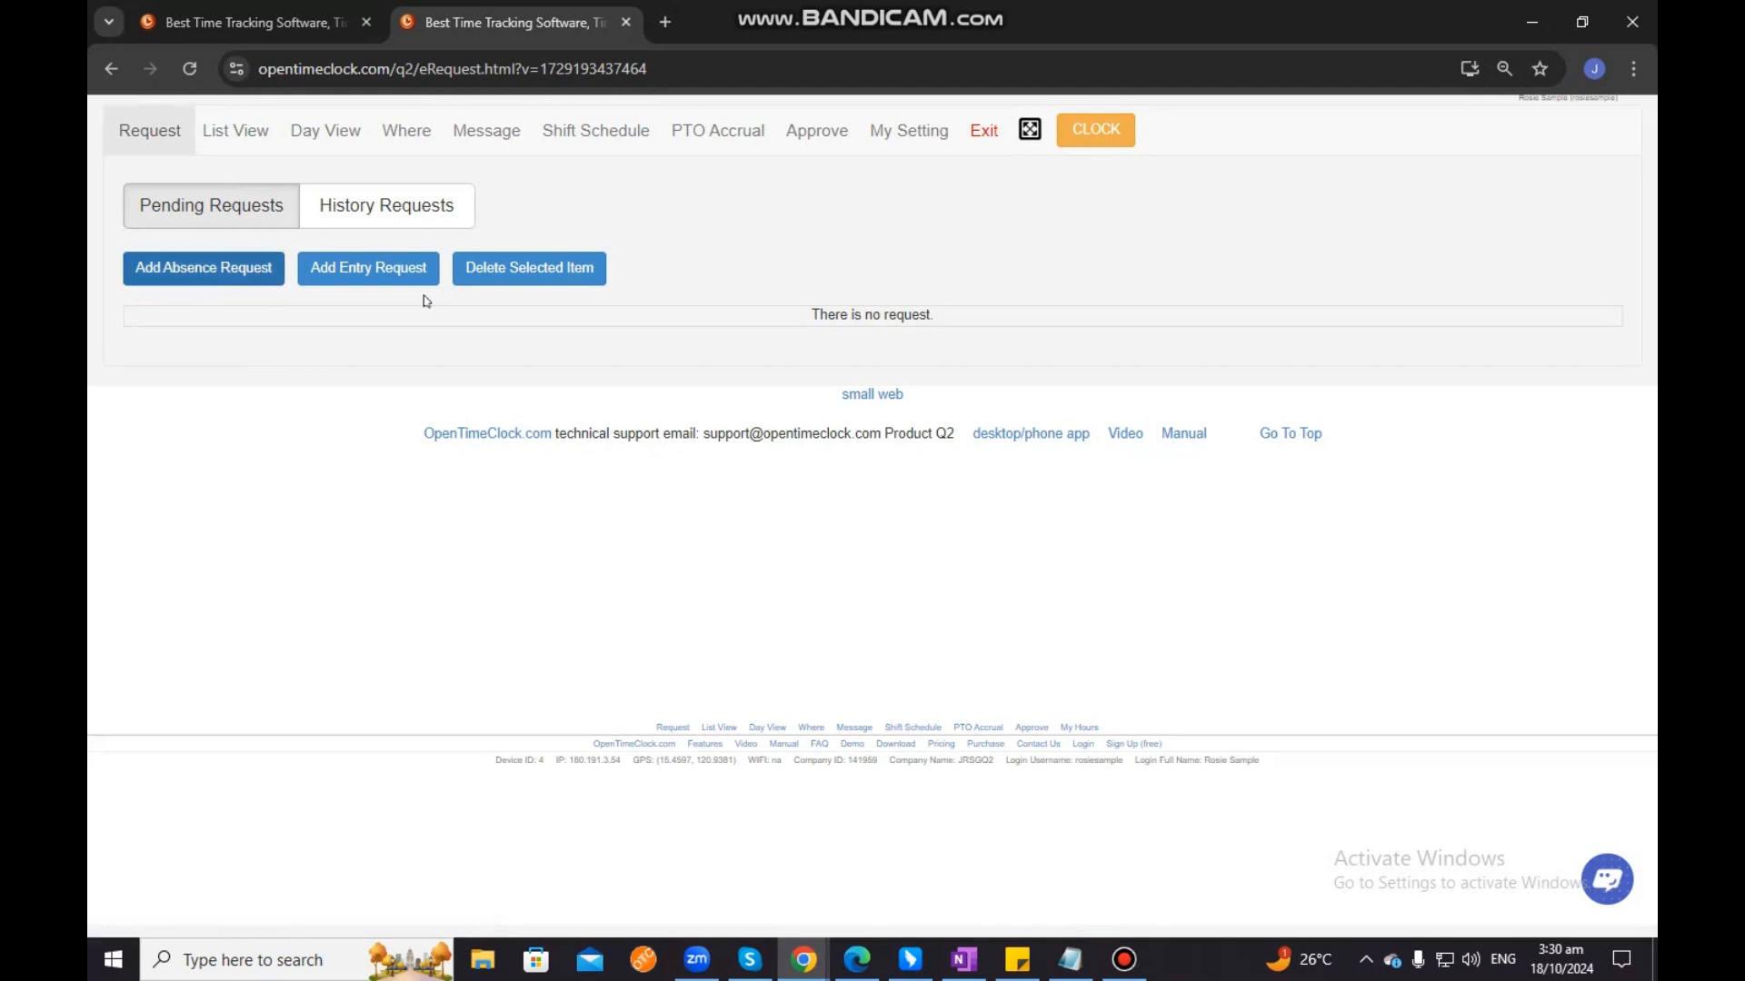
{"action": "left_click", "coordinate": [185, 282]}
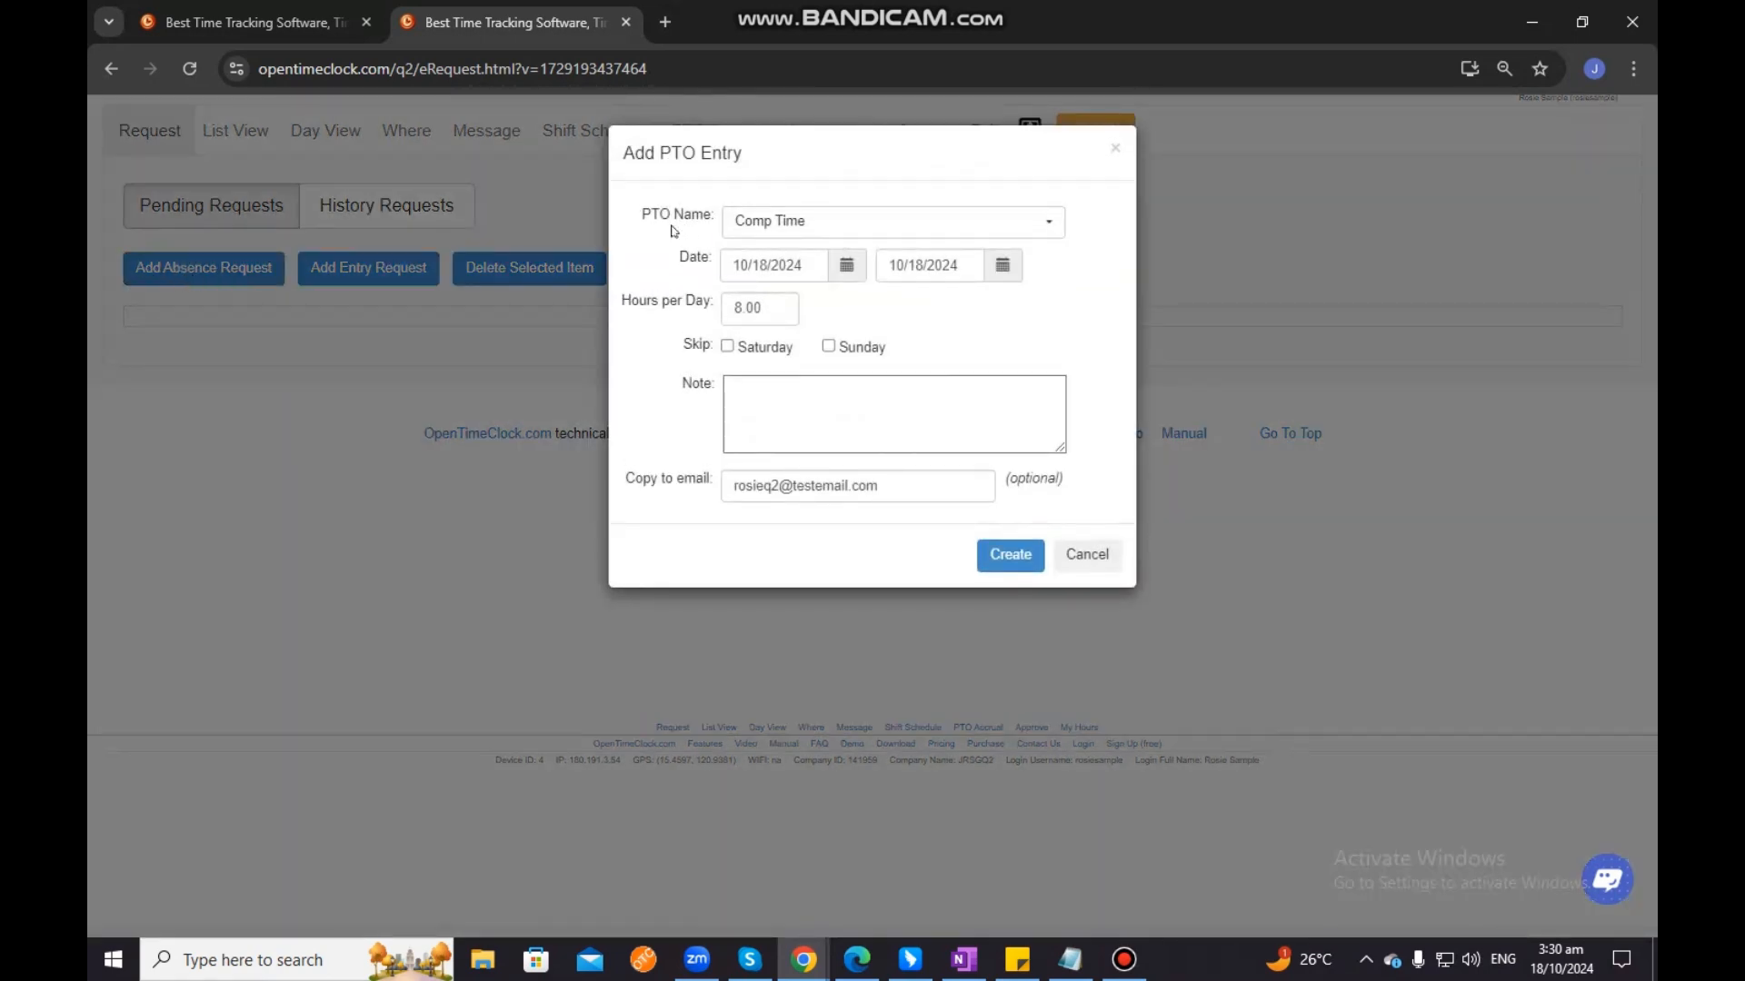
{"action": "left_click_drag", "start_coordinate": [717, 222], "coordinate": [642, 225]}
{"action": "left_click", "coordinate": [802, 232]}
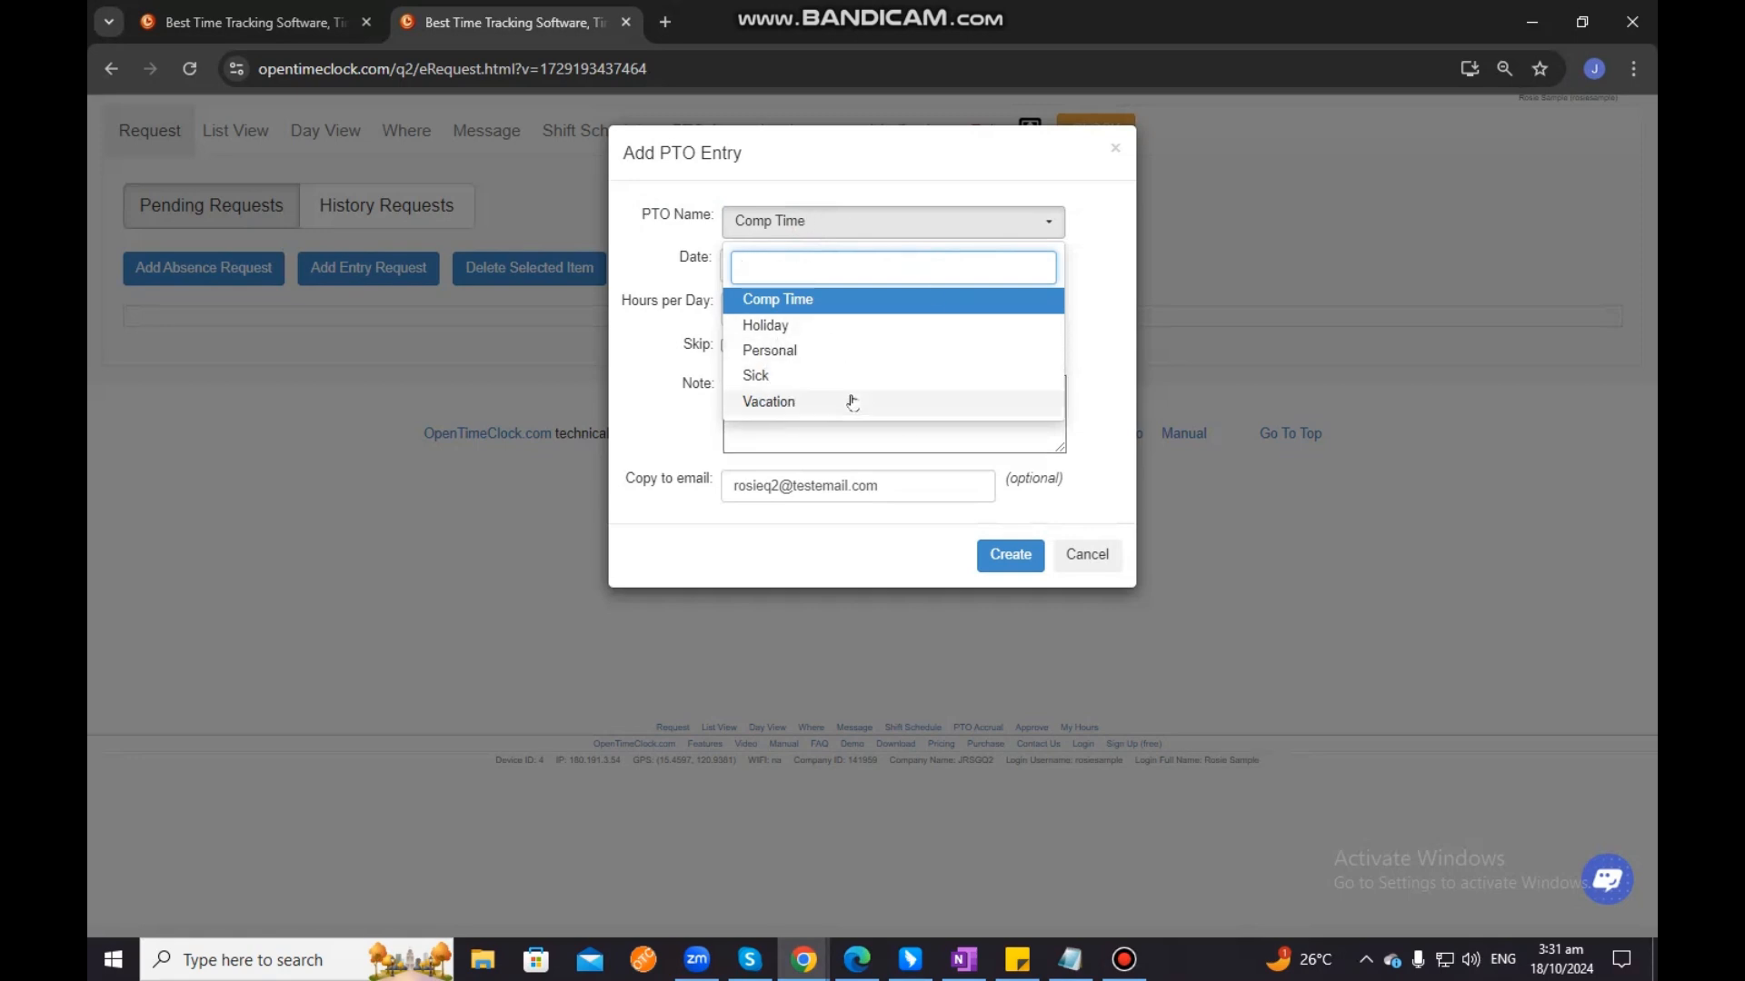
{"action": "left_click", "coordinate": [823, 400]}
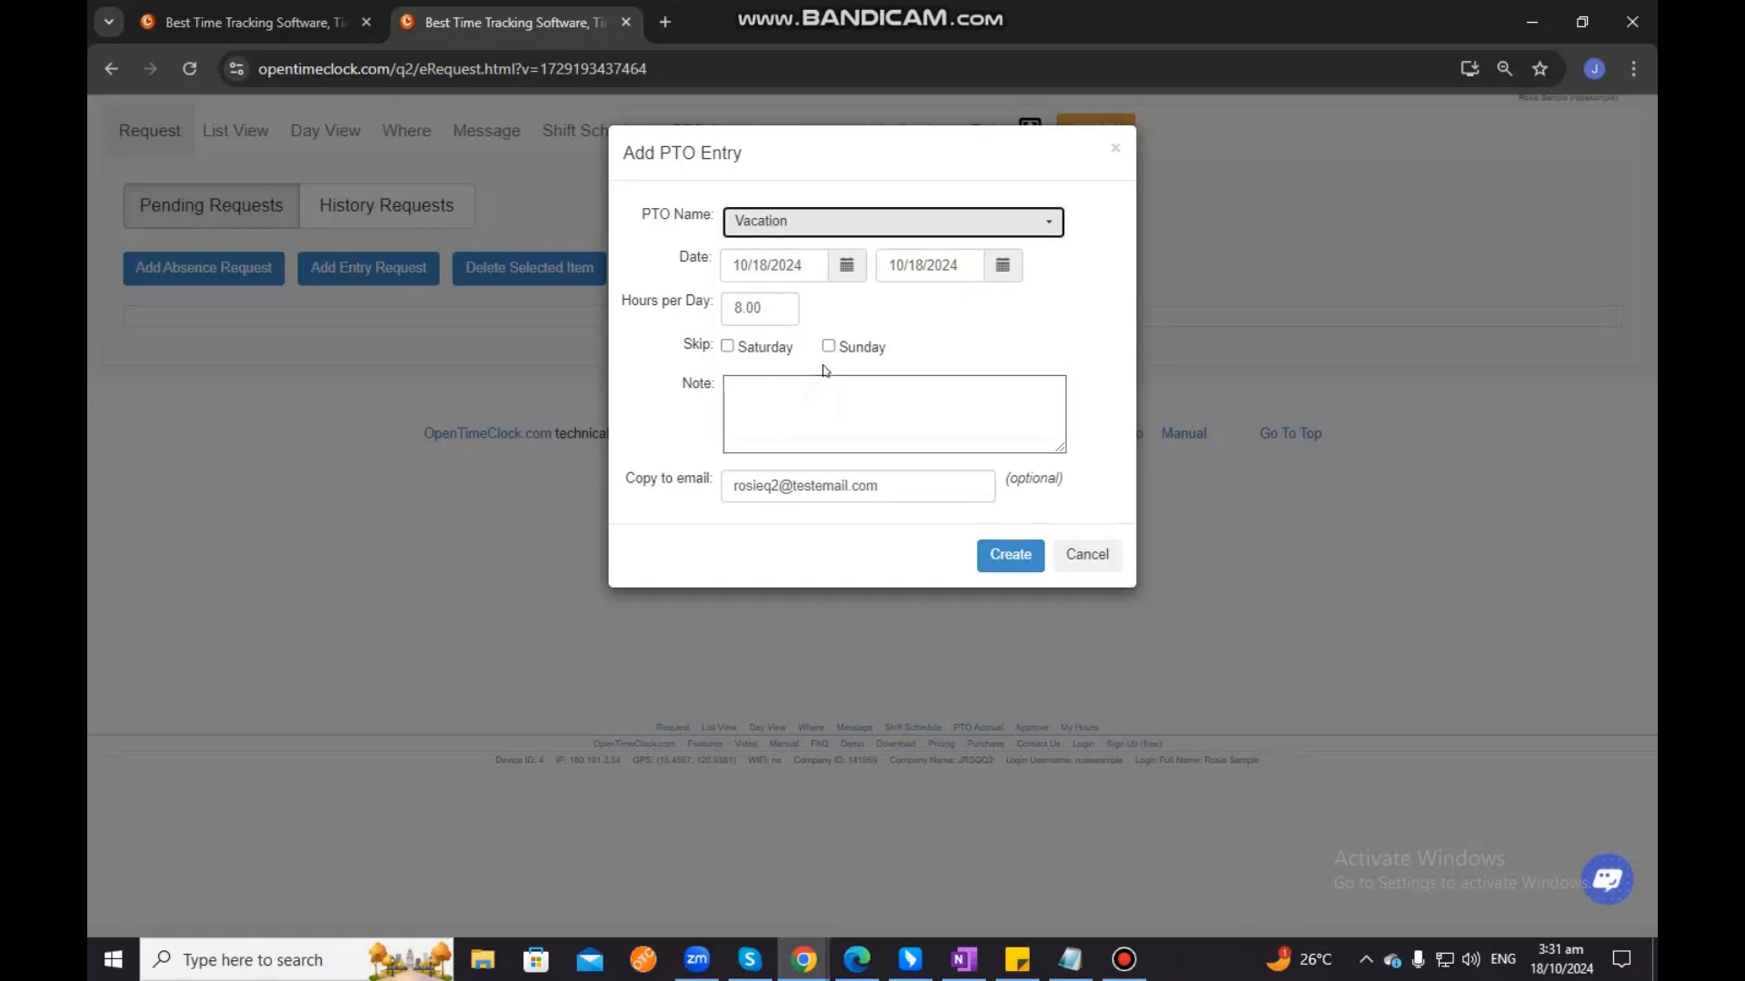
Set the absence request's date range from 10/21/2024 to 10/22/2024
{"action": "left_click", "coordinate": [846, 268]}
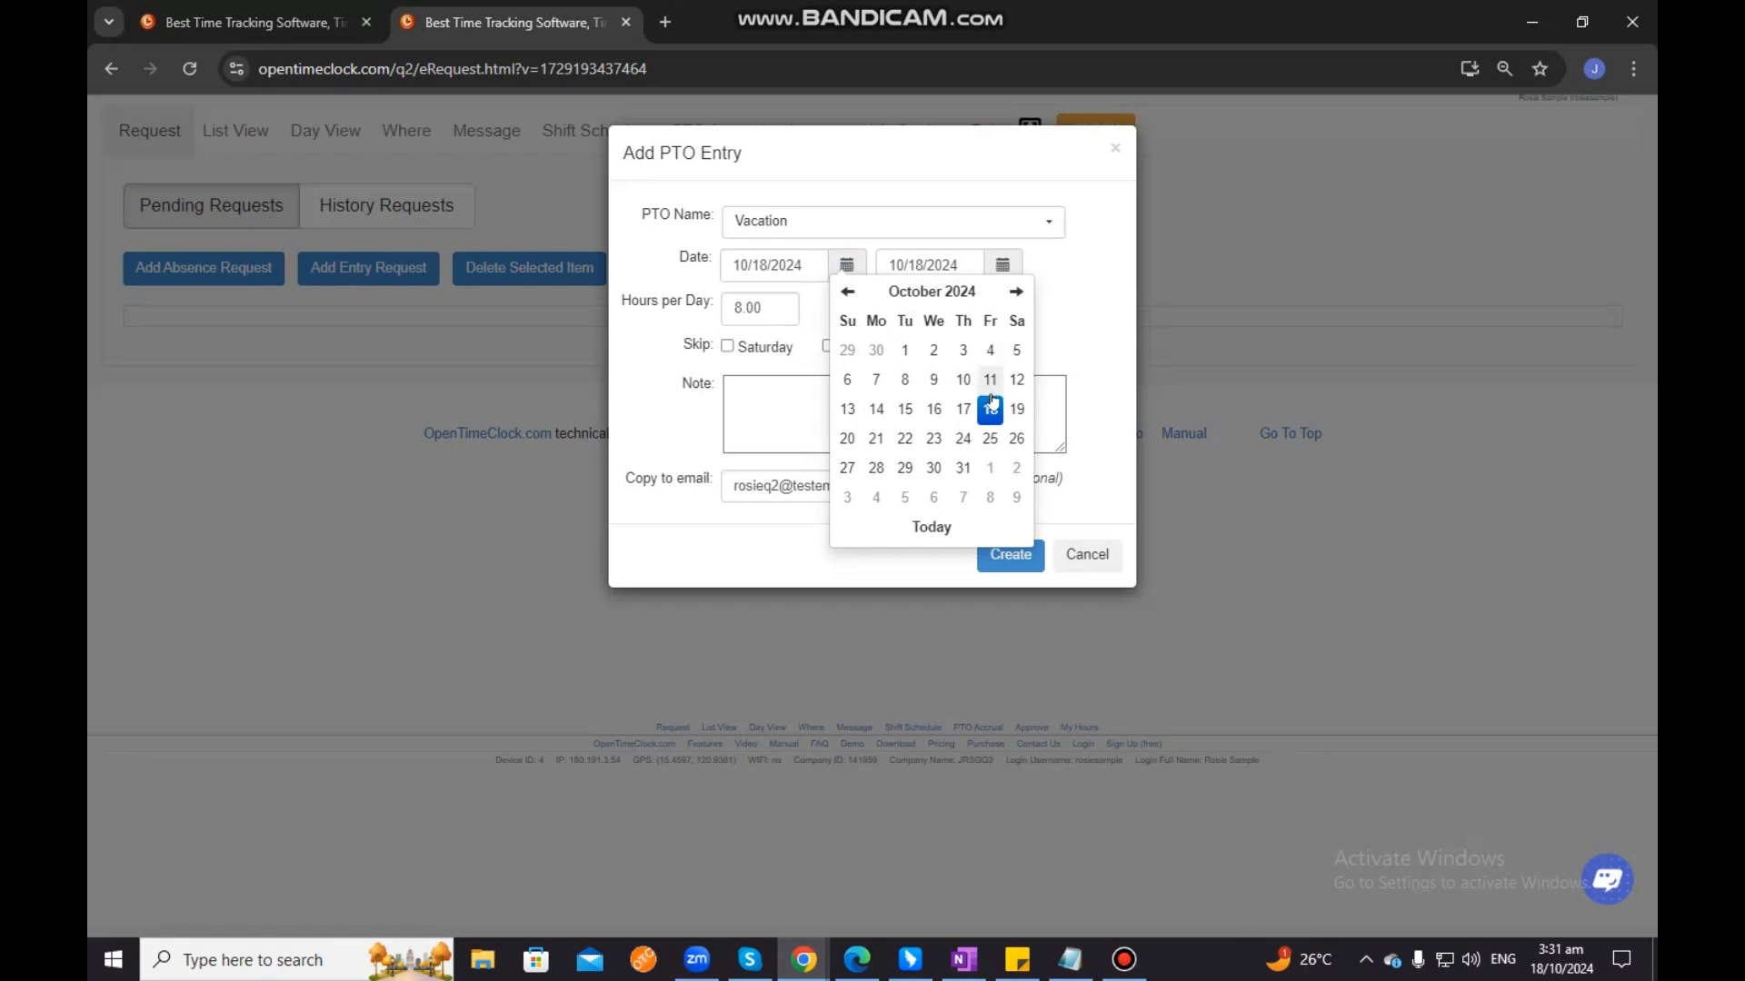
{"action": "left_click", "coordinate": [848, 264]}
{"action": "left_click", "coordinate": [876, 439]}
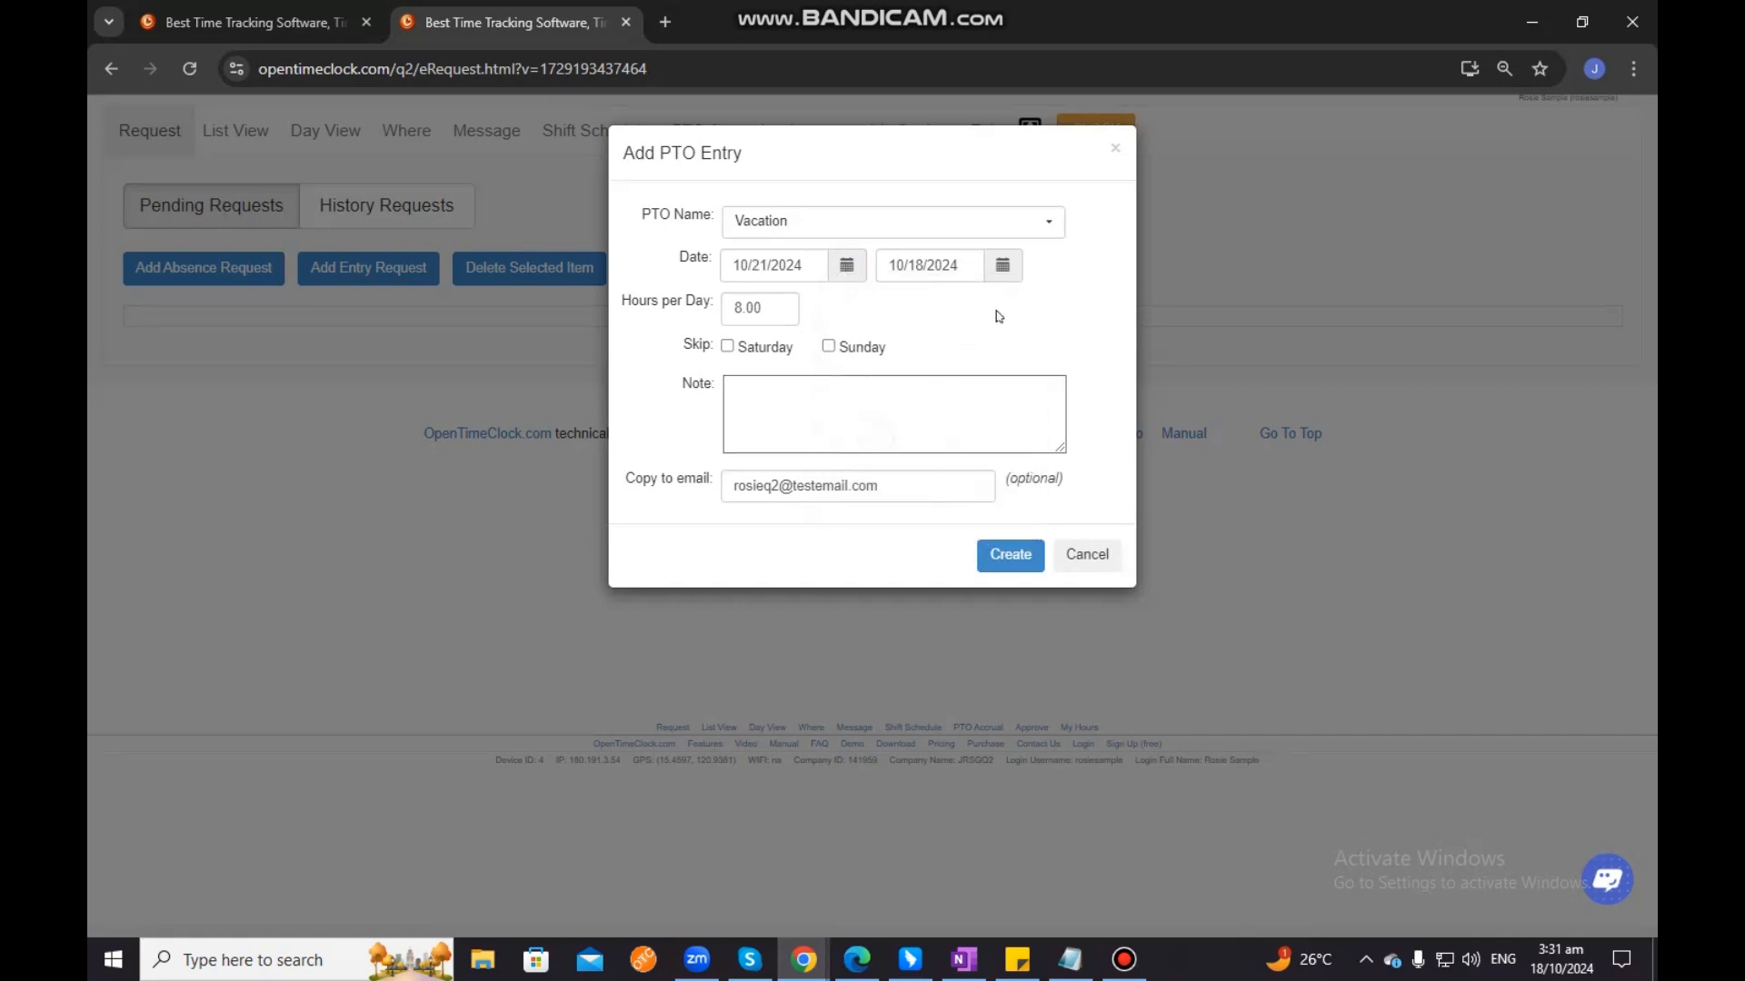
{"action": "left_click", "coordinate": [1003, 265]}
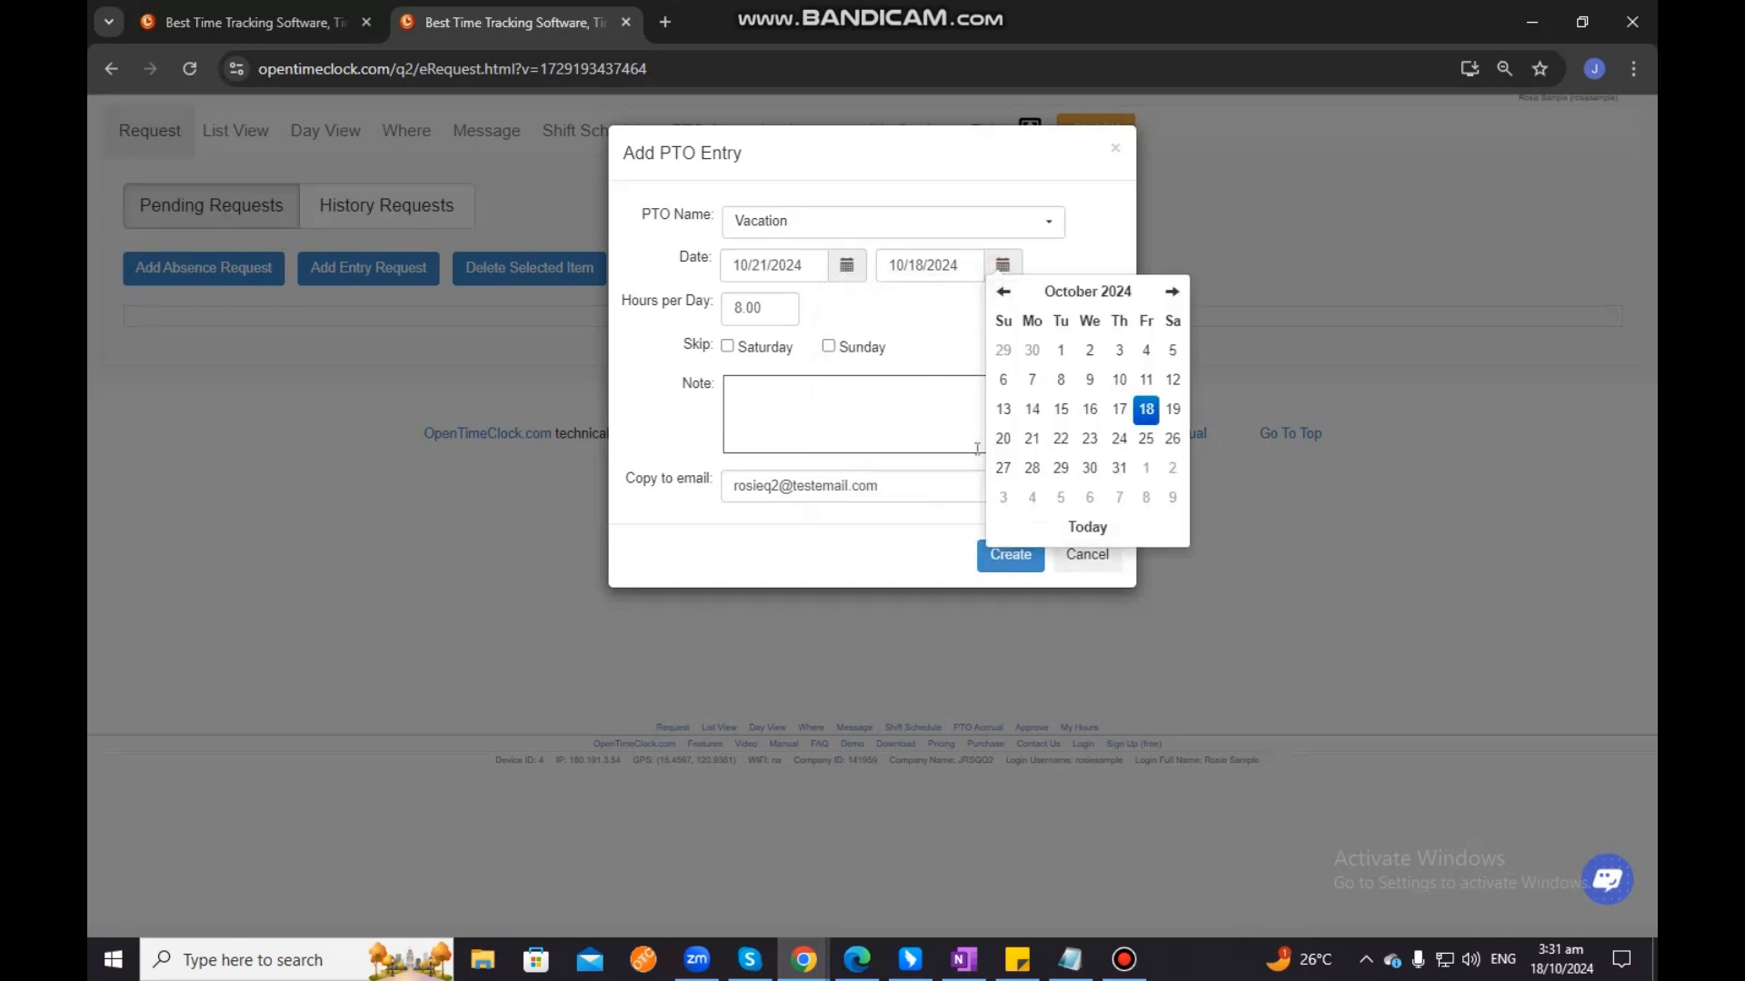
{"action": "left_click", "coordinate": [1061, 441]}
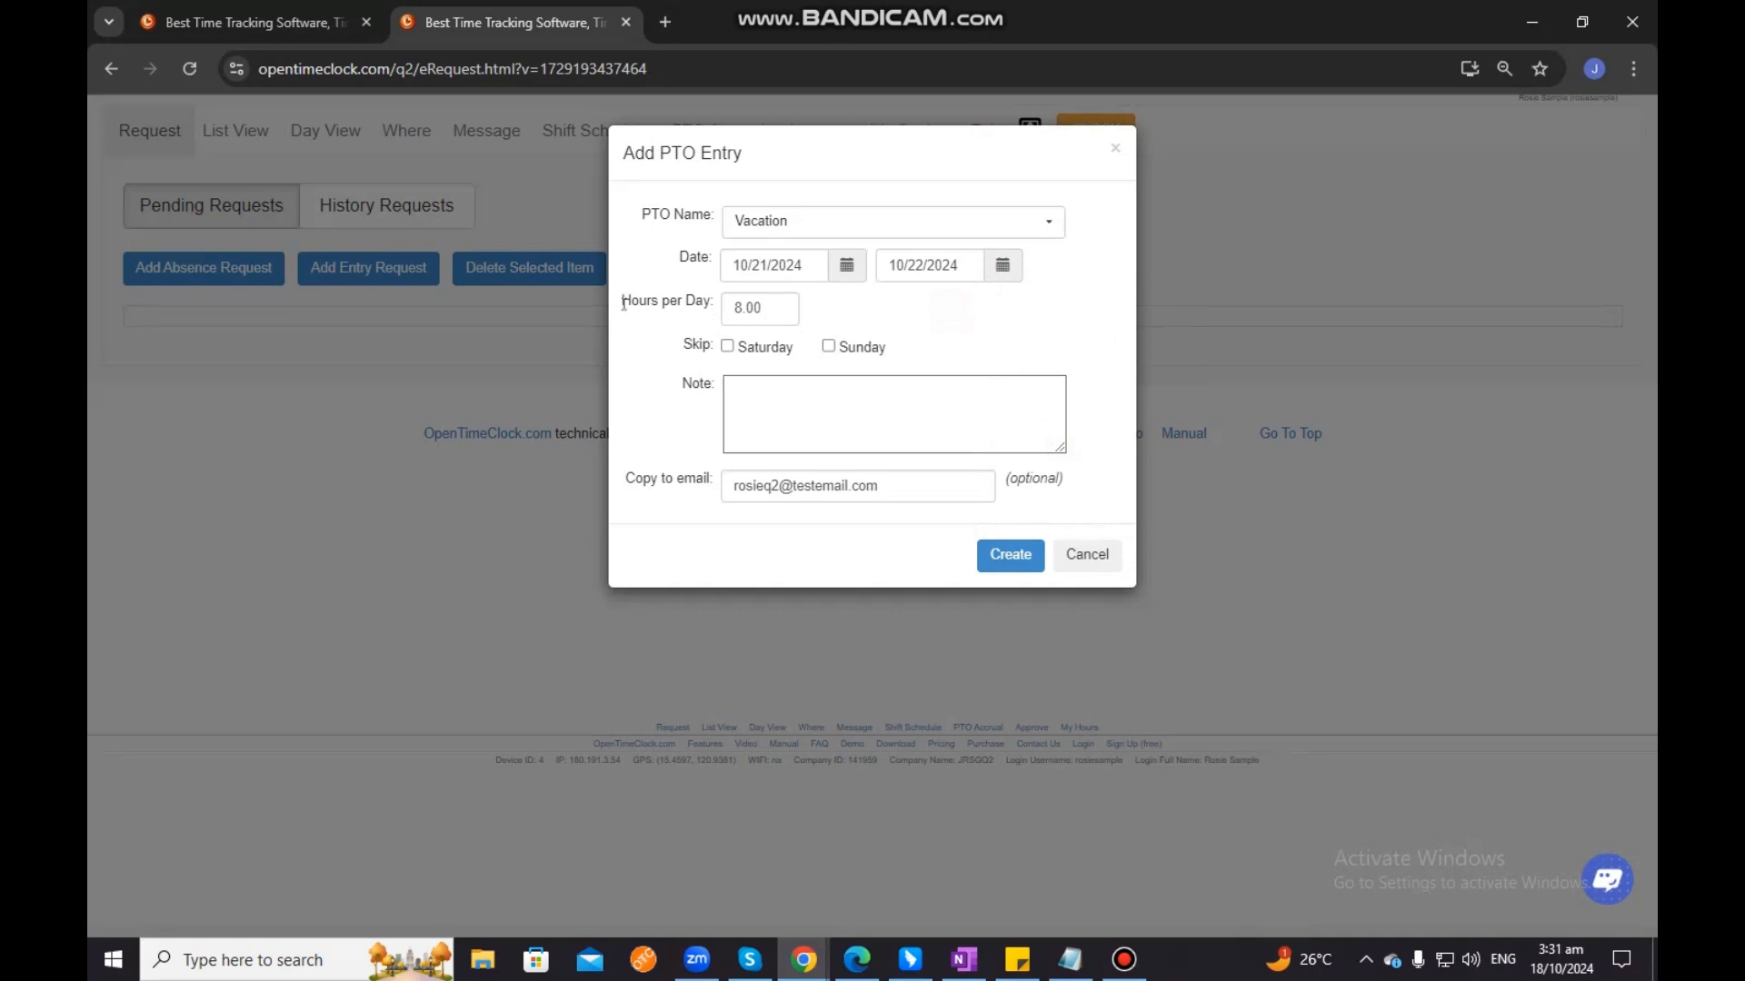
Leave both weekend days unskipped, enter the note "Request Vacation" and create the absence request, dismissing the e-mail notice
{"action": "left_click", "coordinate": [745, 309]}
{"action": "left_click", "coordinate": [727, 349]}
{"action": "left_click", "coordinate": [727, 349]}
{"action": "left_click", "coordinate": [788, 391]}
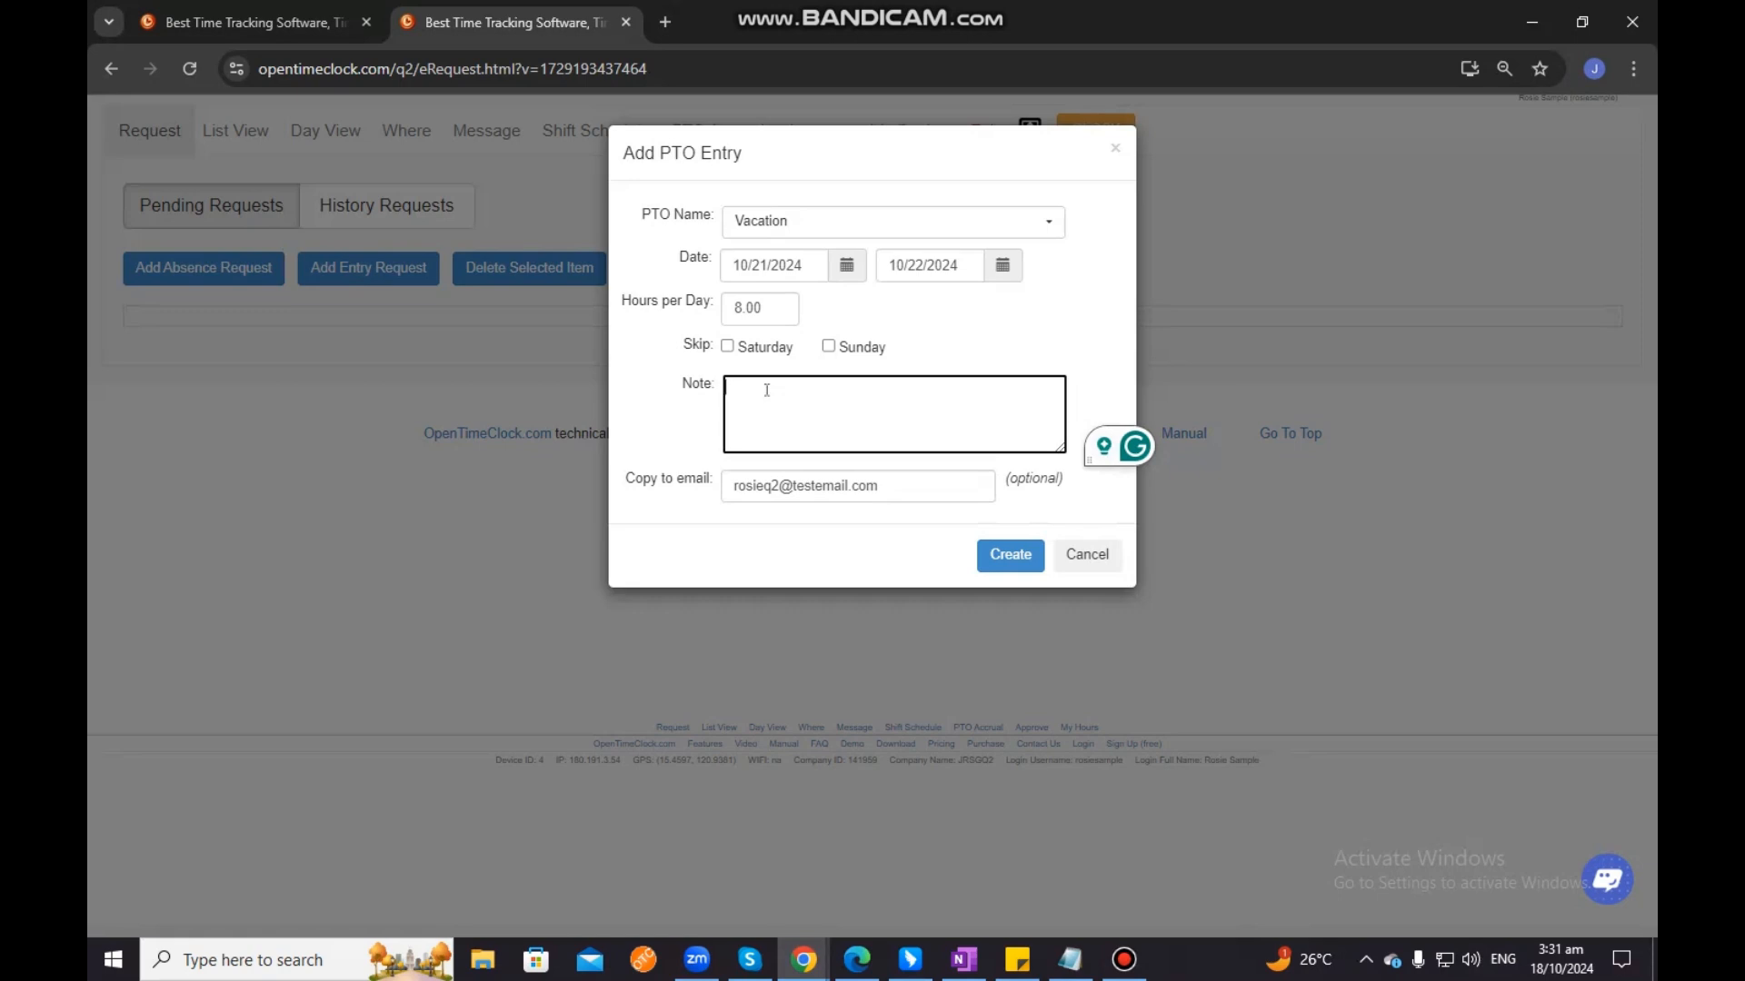
{"action": "type", "text": "Request Vac"}
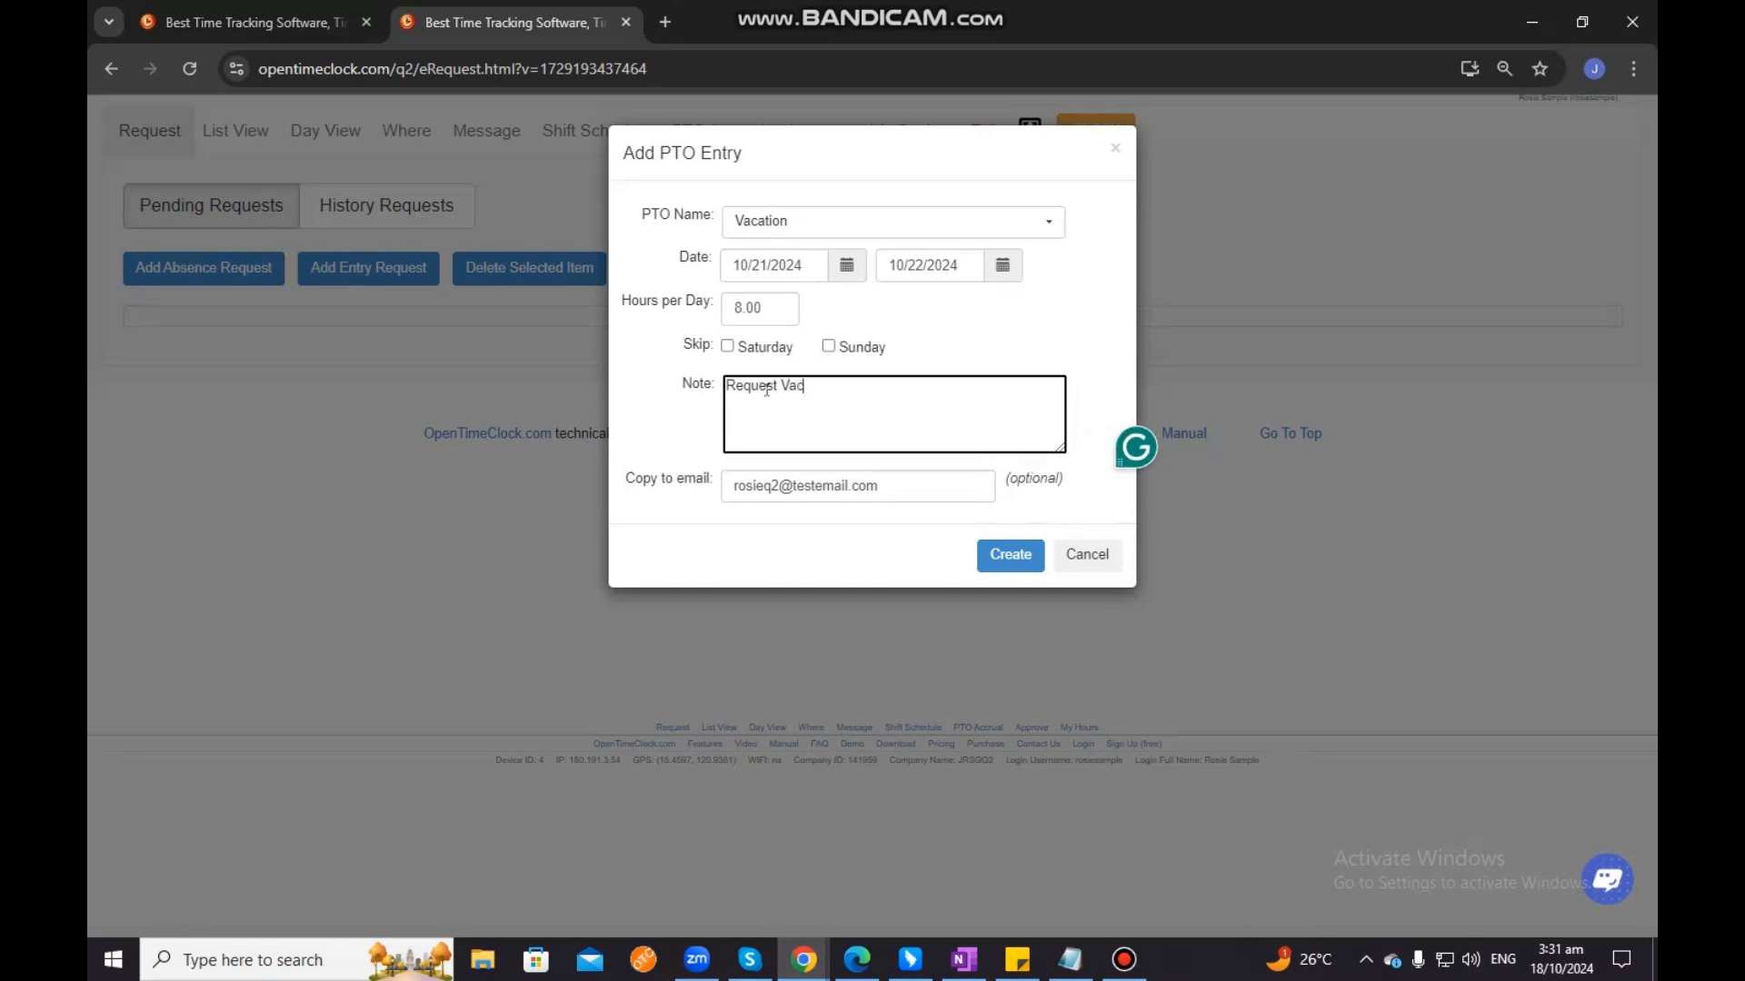
{"action": "type", "text": "ation"}
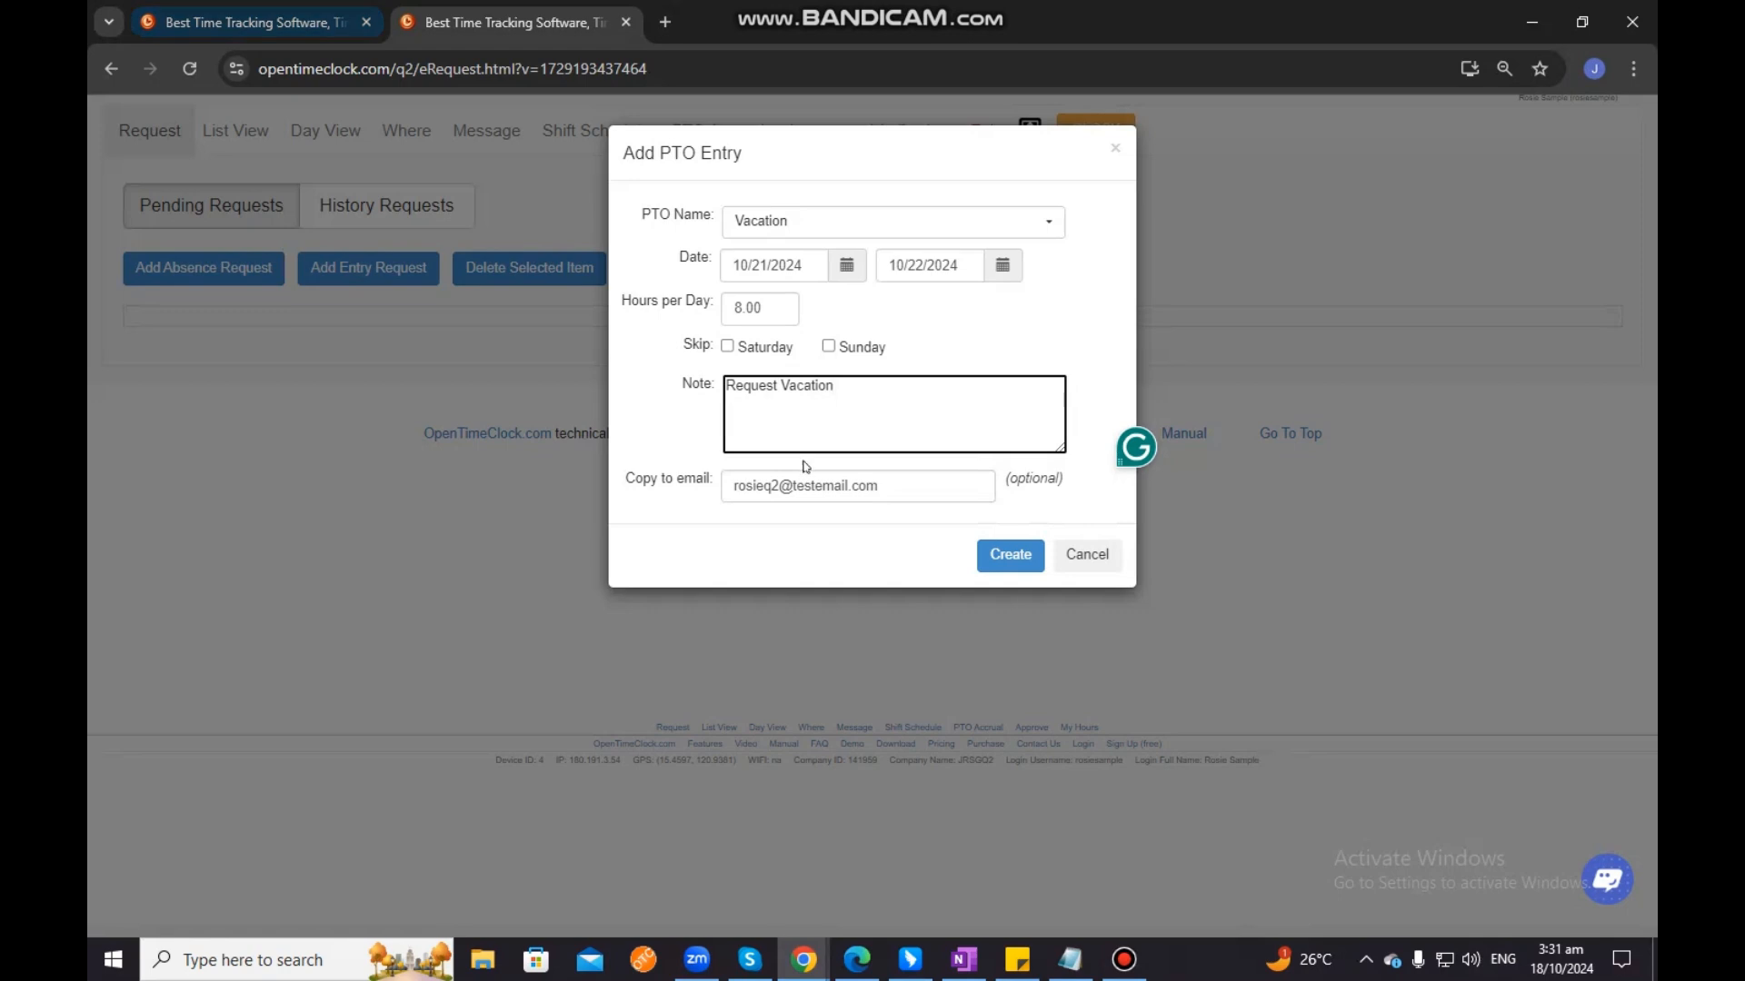
{"action": "left_click", "coordinate": [1014, 551]}
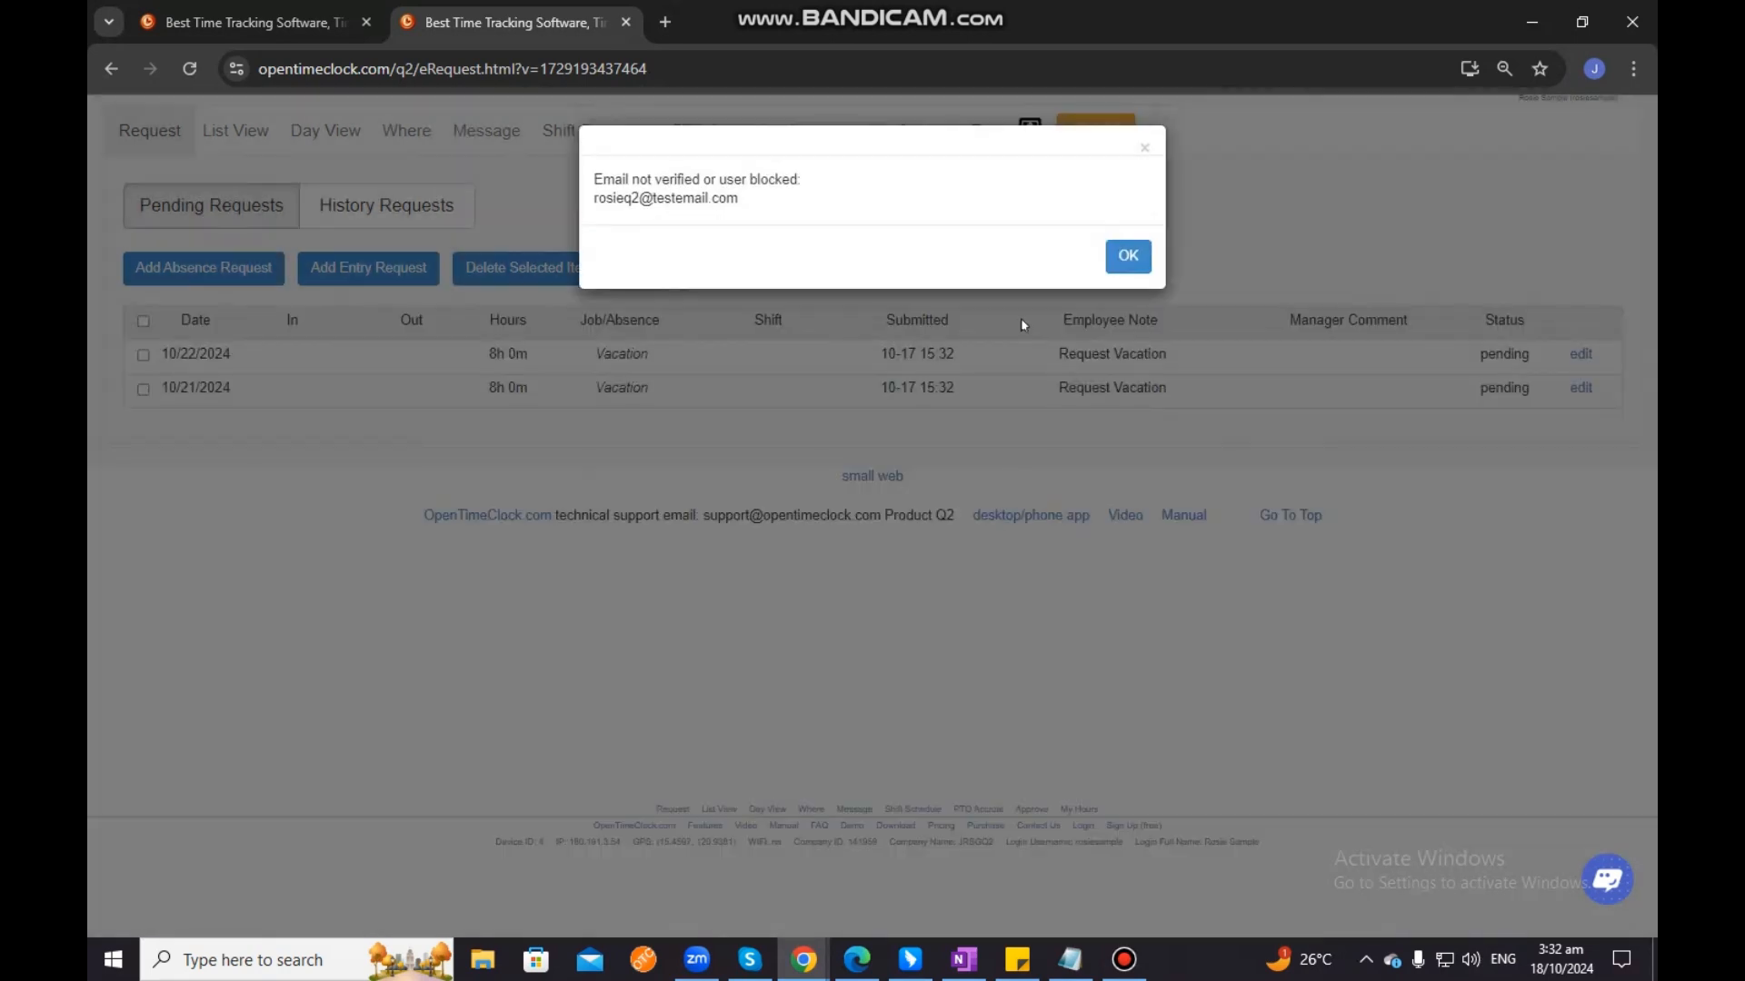
{"action": "left_click", "coordinate": [1128, 261]}
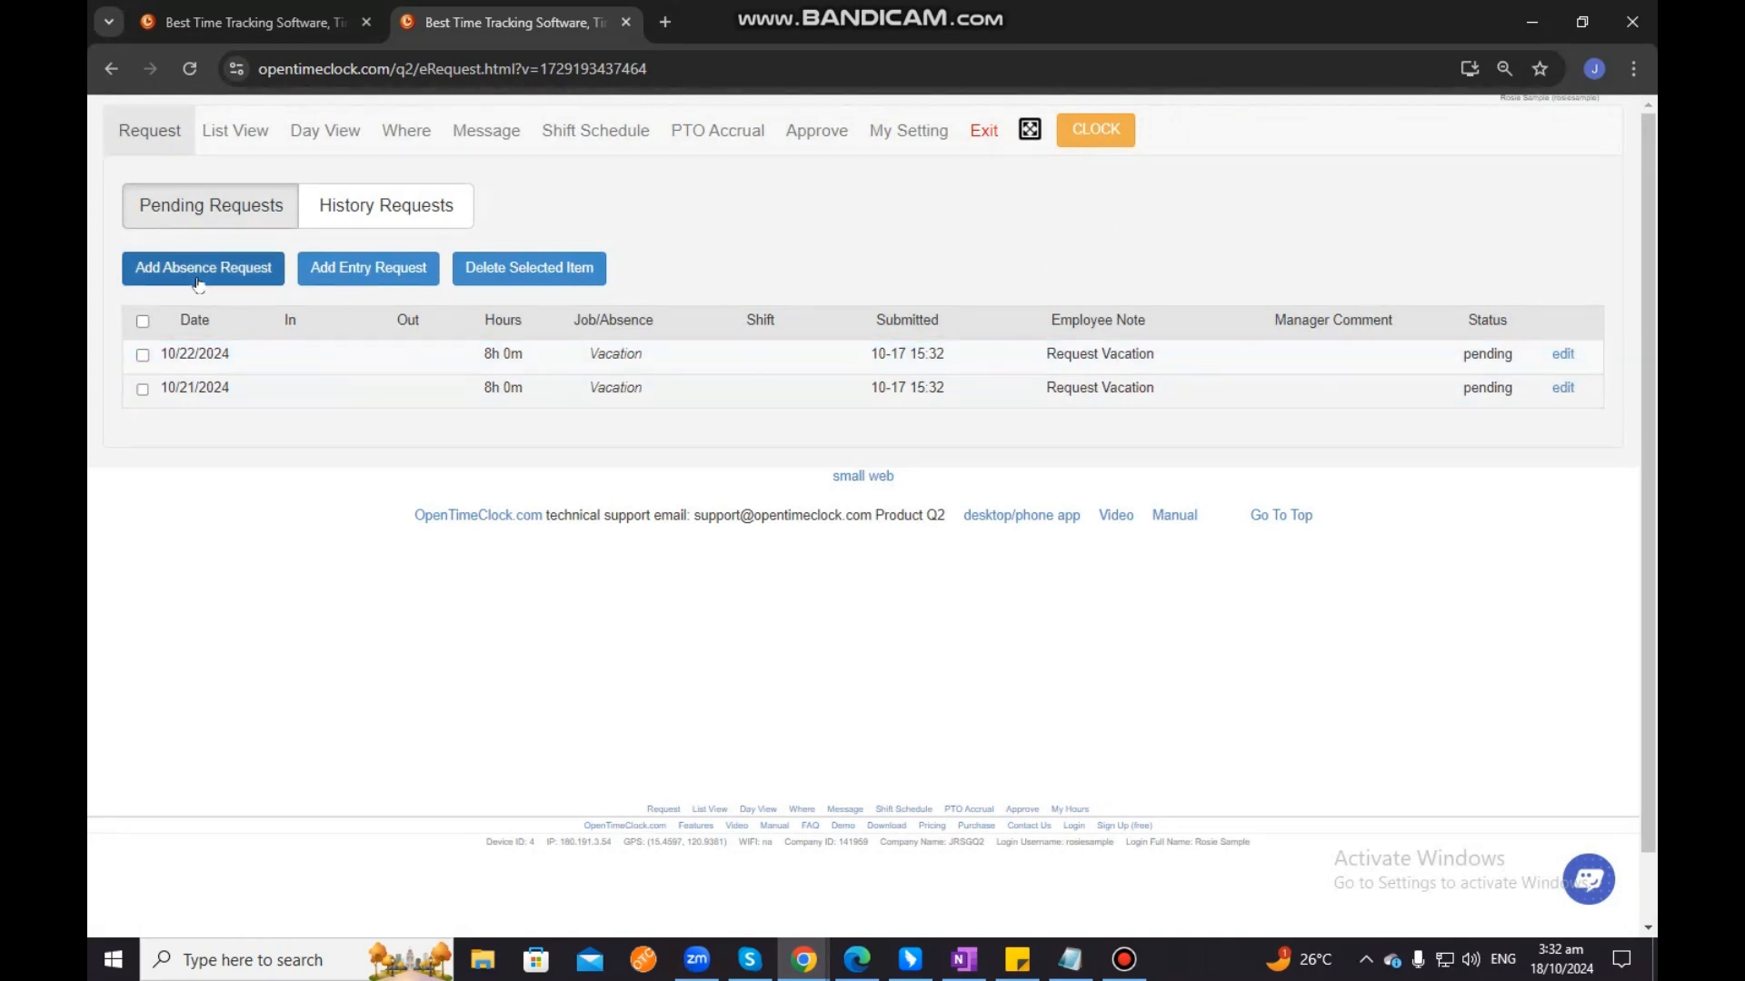
Refresh the pending requests page and select the 10/22/2024 and 10/21/2024 entries
{"action": "left_click", "coordinate": [191, 69]}
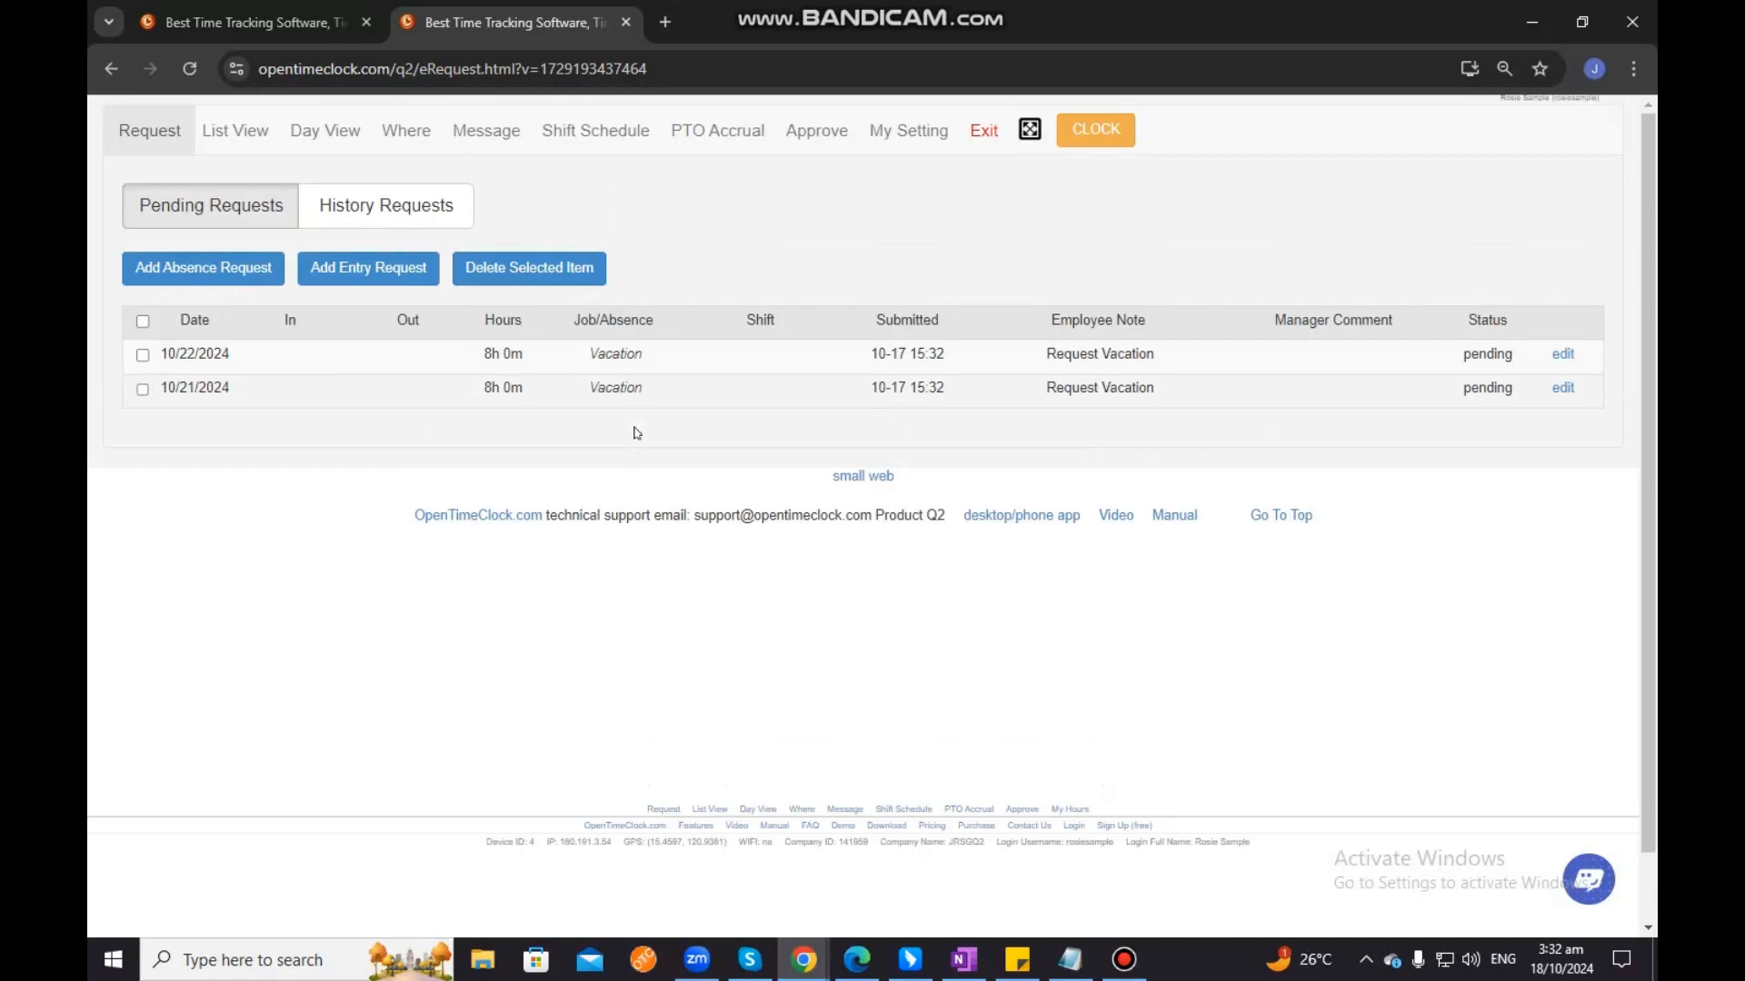
{"action": "left_click", "coordinate": [142, 355]}
{"action": "left_click_drag", "start_coordinate": [164, 354], "coordinate": [223, 354]}
{"action": "left_click", "coordinate": [143, 389]}
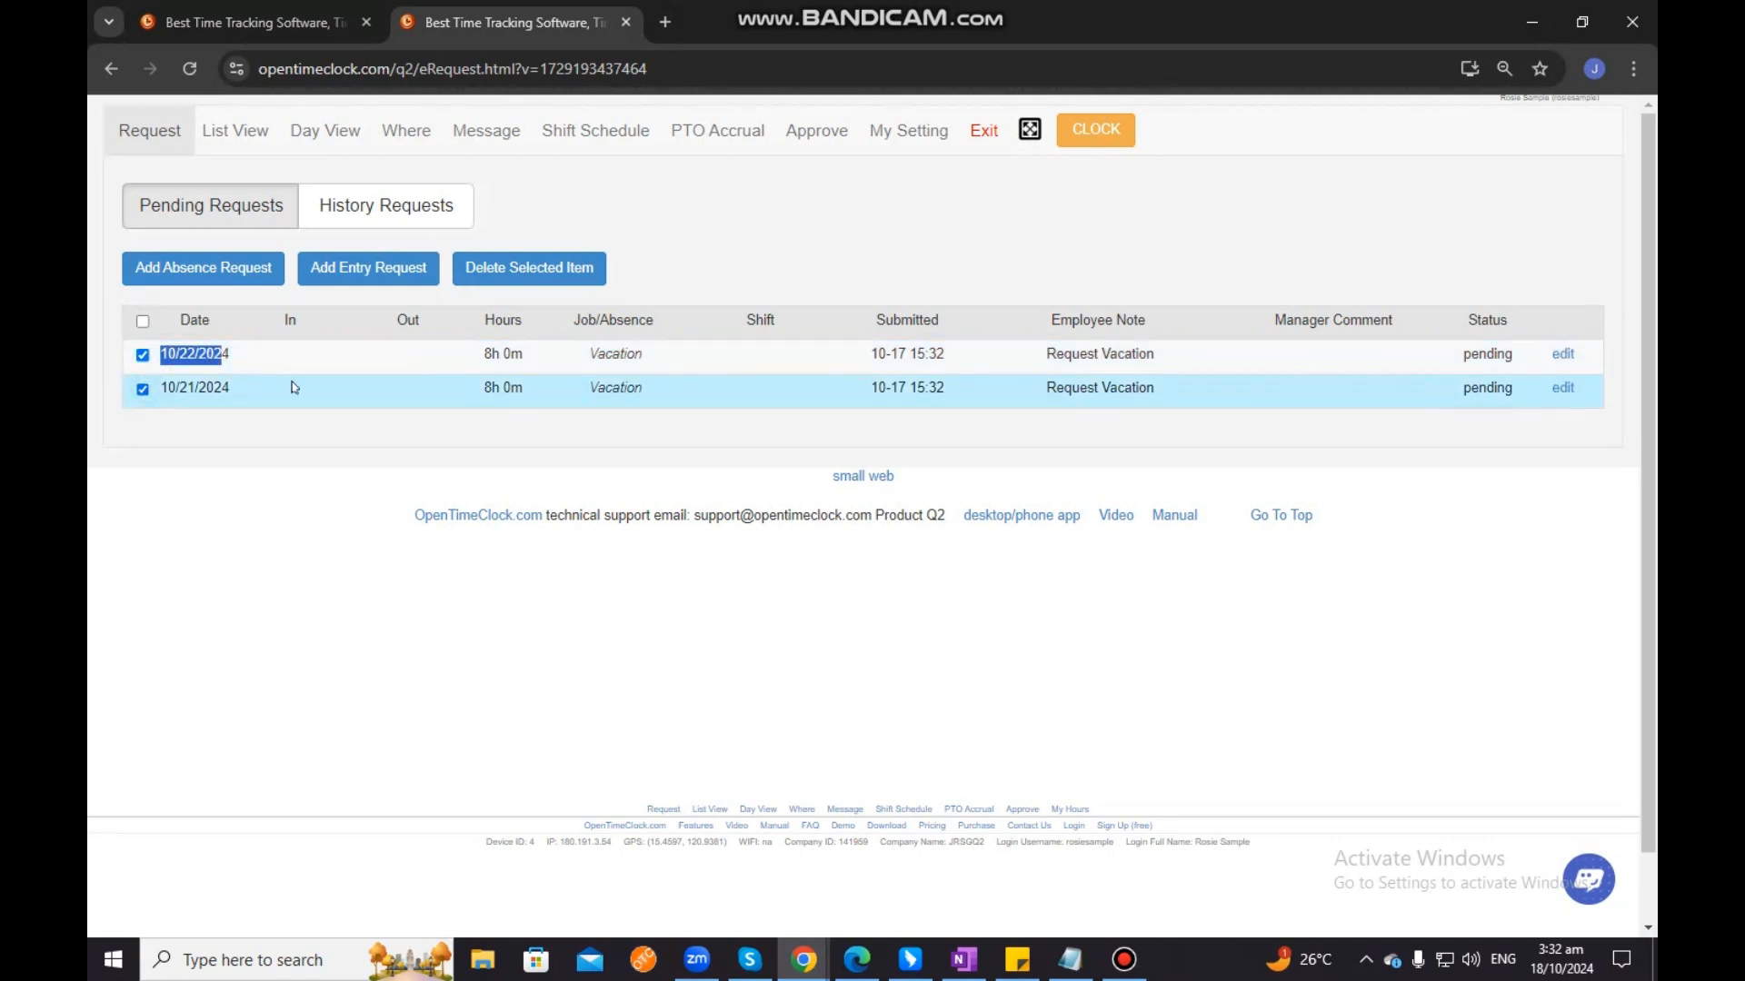
Examine the hours, absence type, submission time, employee note and status of the two pending requests
{"action": "left_click_drag", "start_coordinate": [478, 354], "coordinate": [650, 389]}
{"action": "left_click", "coordinate": [586, 354]}
{"action": "left_click", "coordinate": [588, 389]}
{"action": "left_click", "coordinate": [618, 355]}
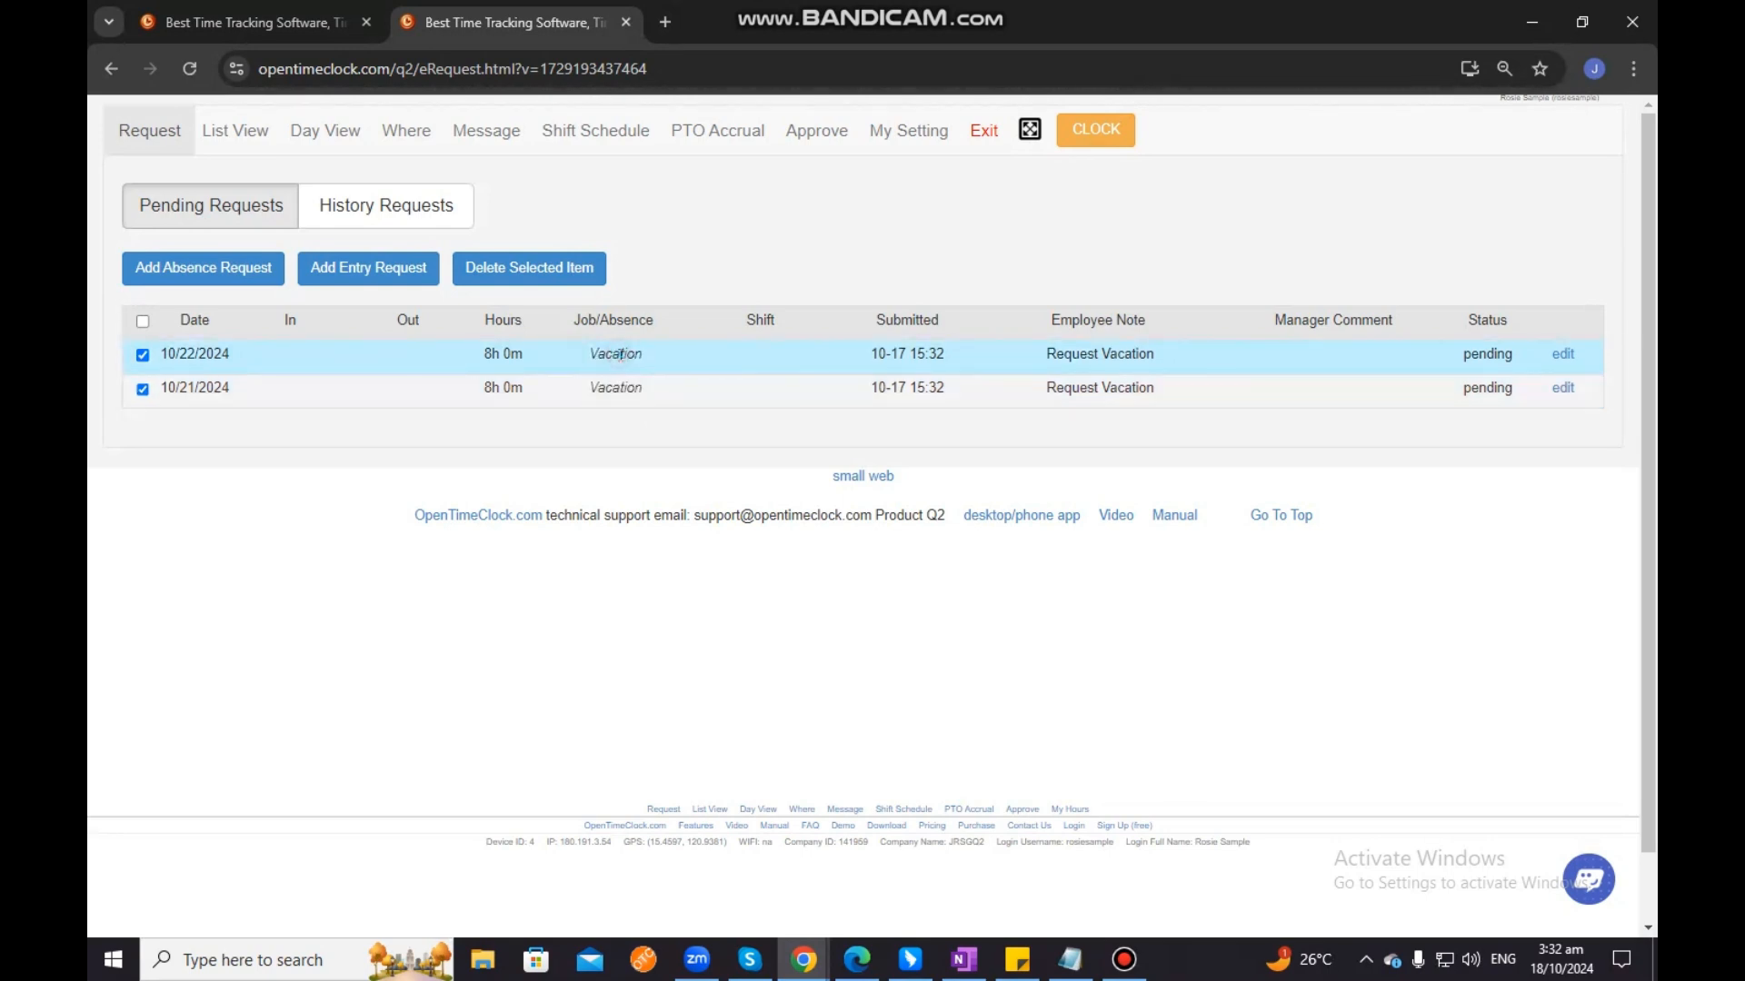
{"action": "left_click_drag", "start_coordinate": [867, 355], "coordinate": [950, 392]}
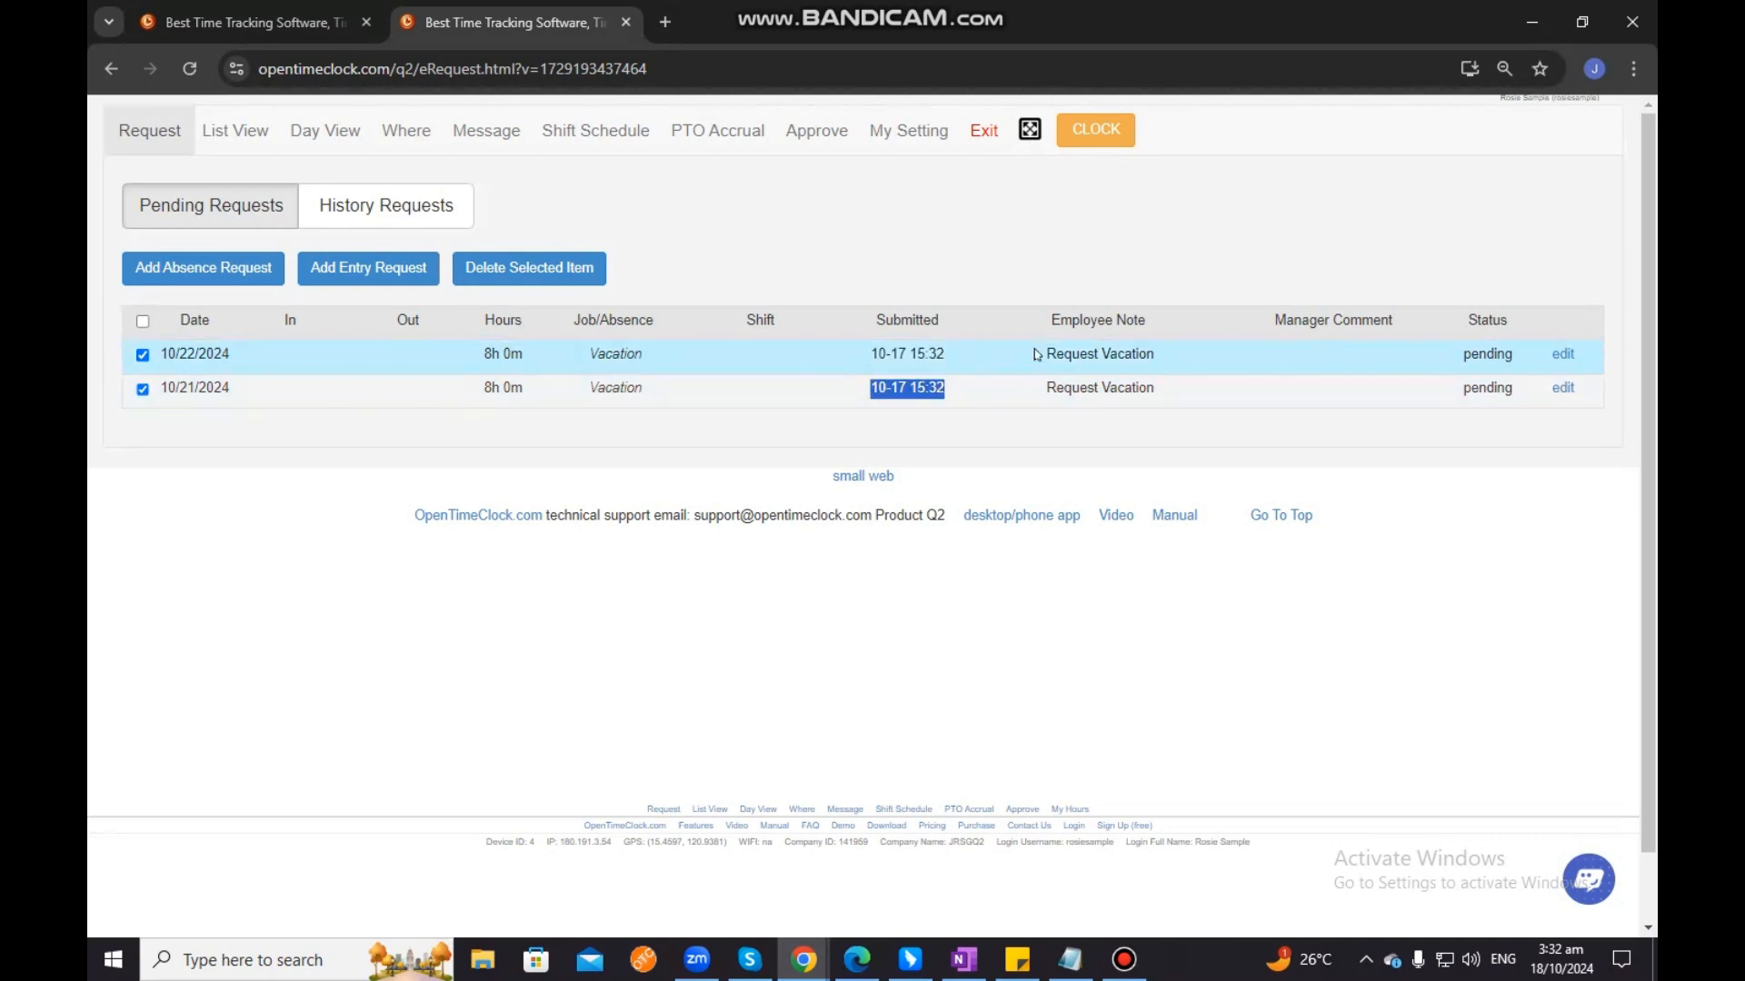
{"action": "left_click_drag", "start_coordinate": [1042, 355], "coordinate": [1142, 354]}
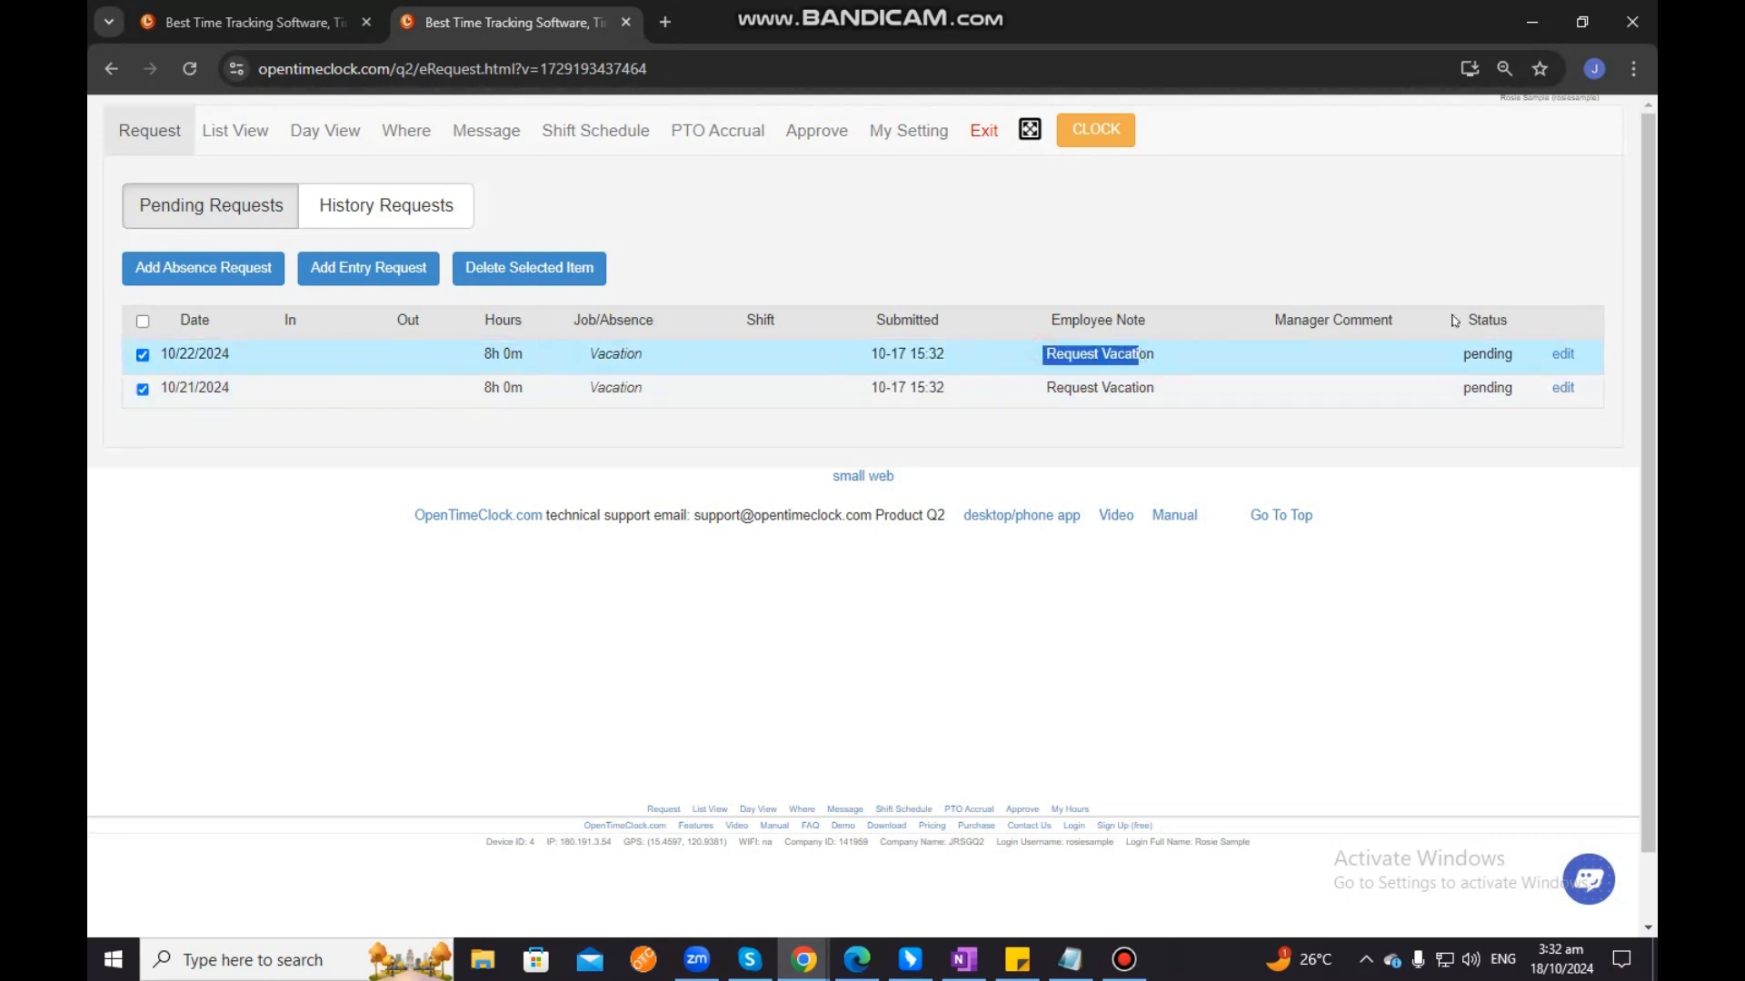
{"action": "left_click_drag", "start_coordinate": [1460, 355], "coordinate": [1514, 360]}
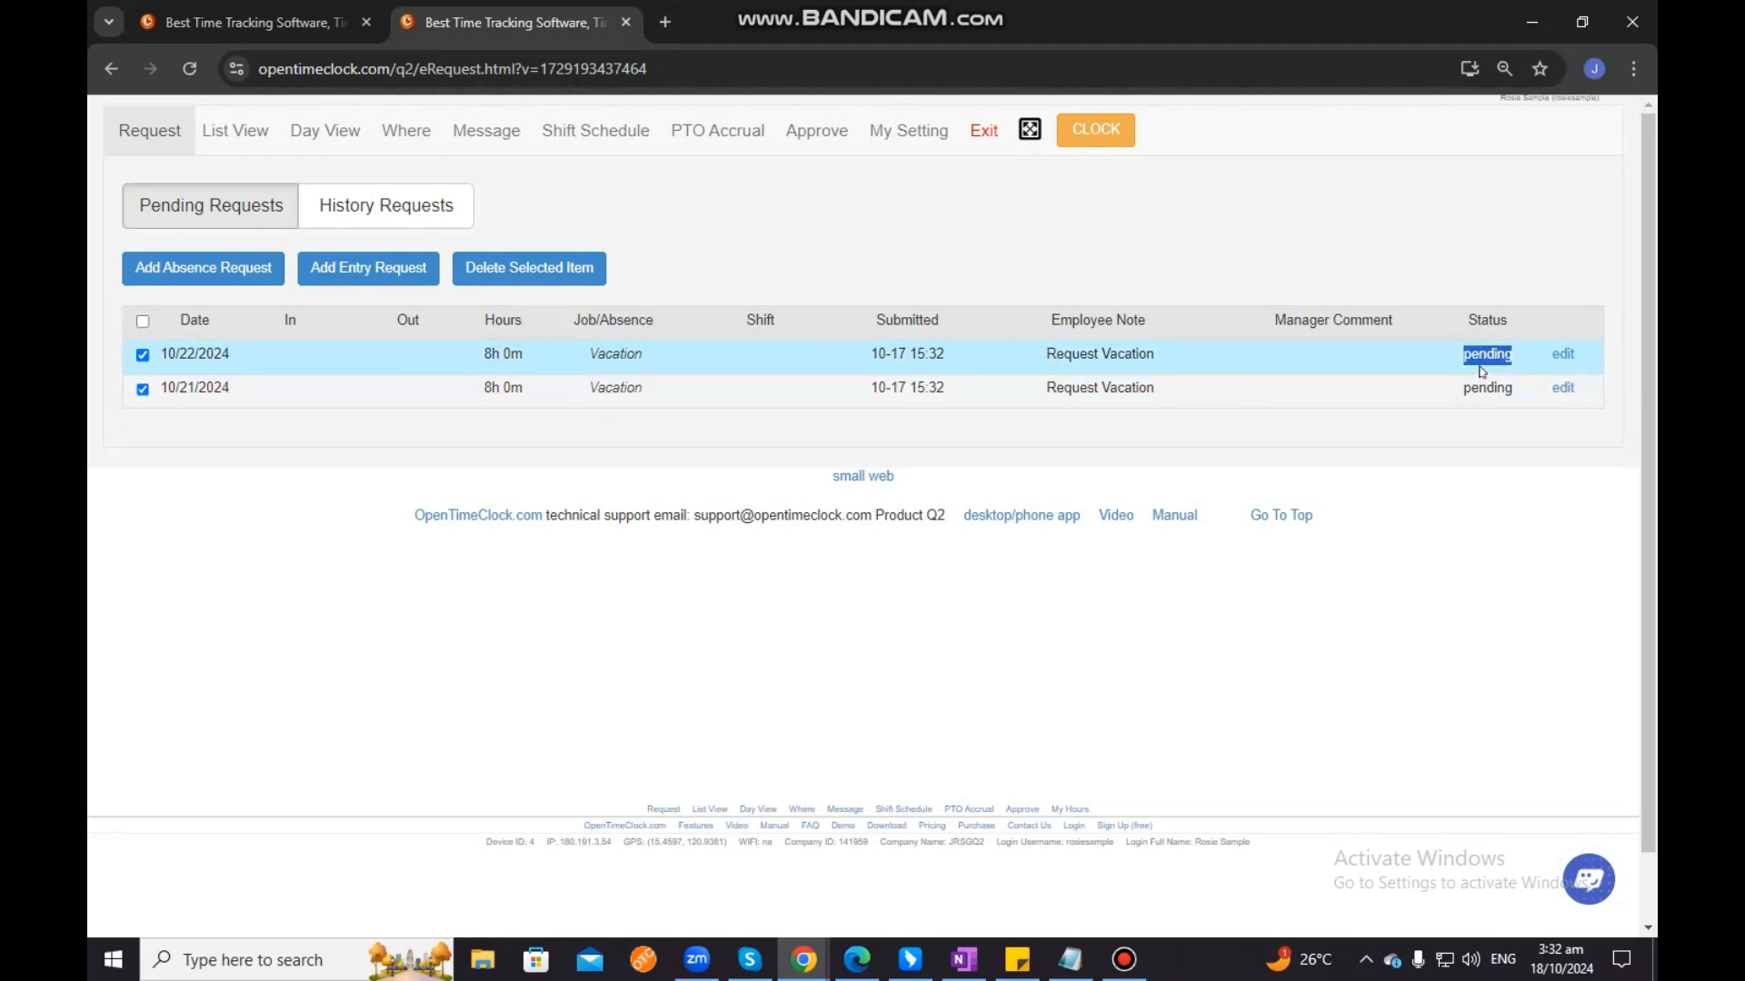
{"action": "left_click", "coordinate": [1476, 356]}
Open the 10/22/2024 vacation request for editing, save it without changing any values and dismiss the e-mail notice
{"action": "left_click", "coordinate": [1567, 355]}
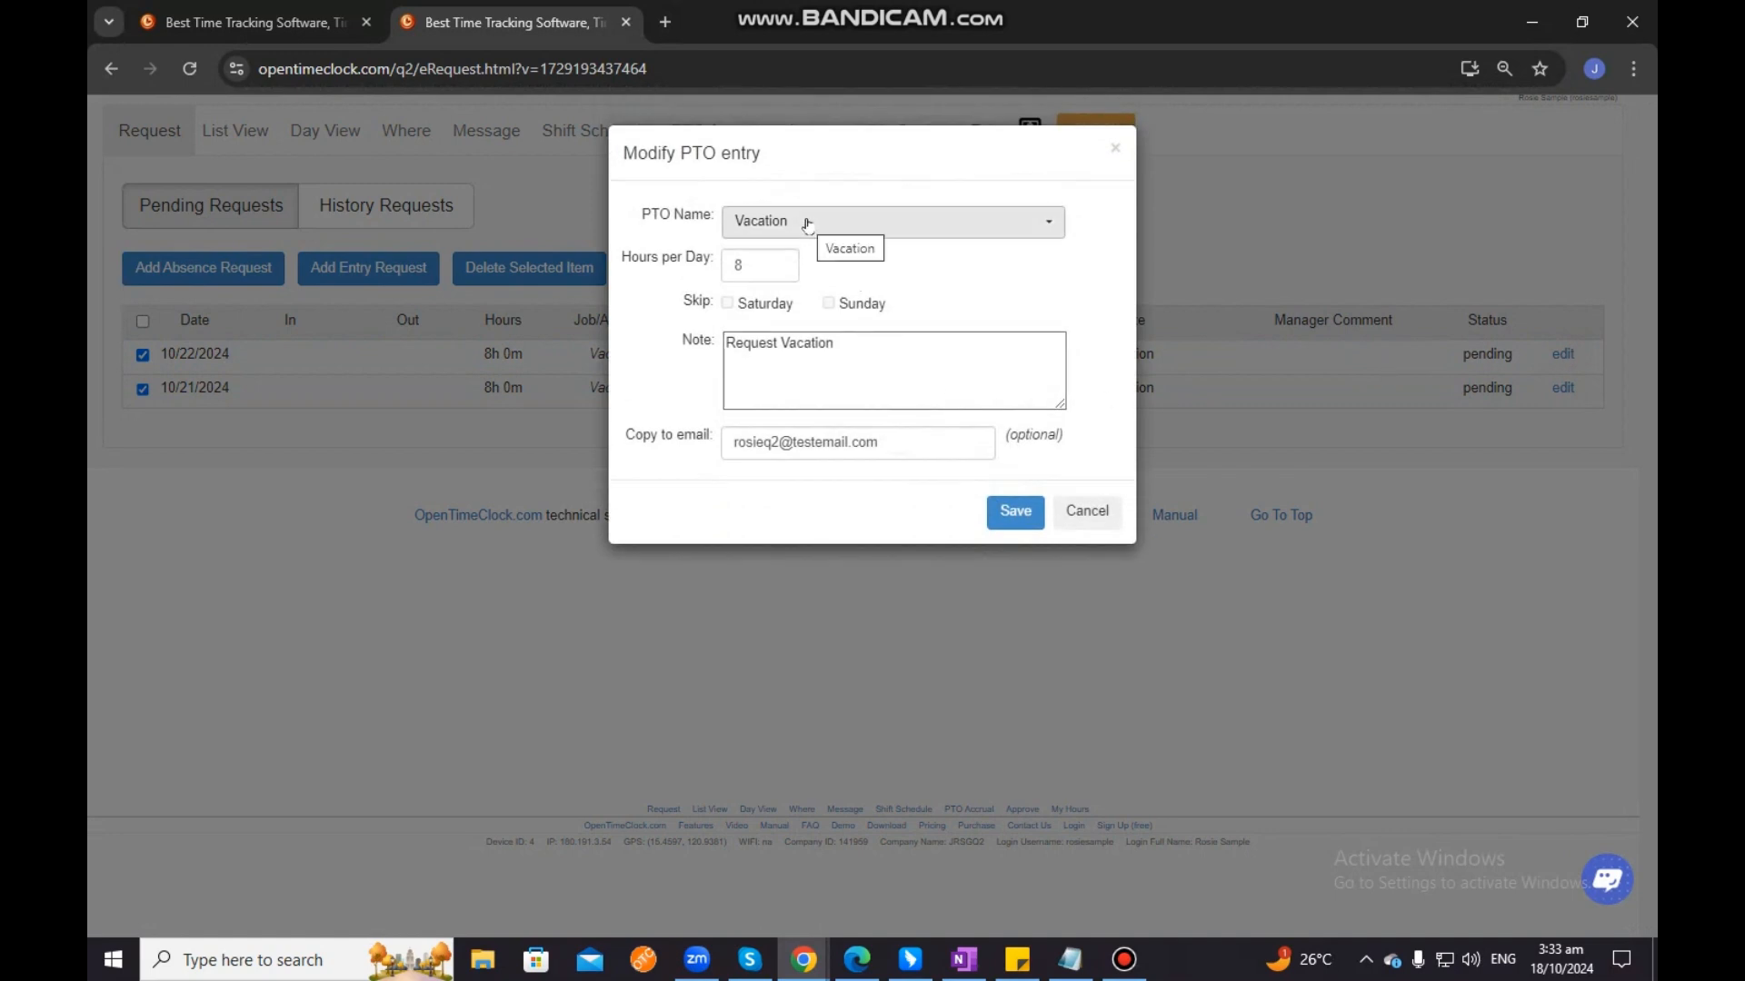
{"action": "left_click", "coordinate": [1015, 512]}
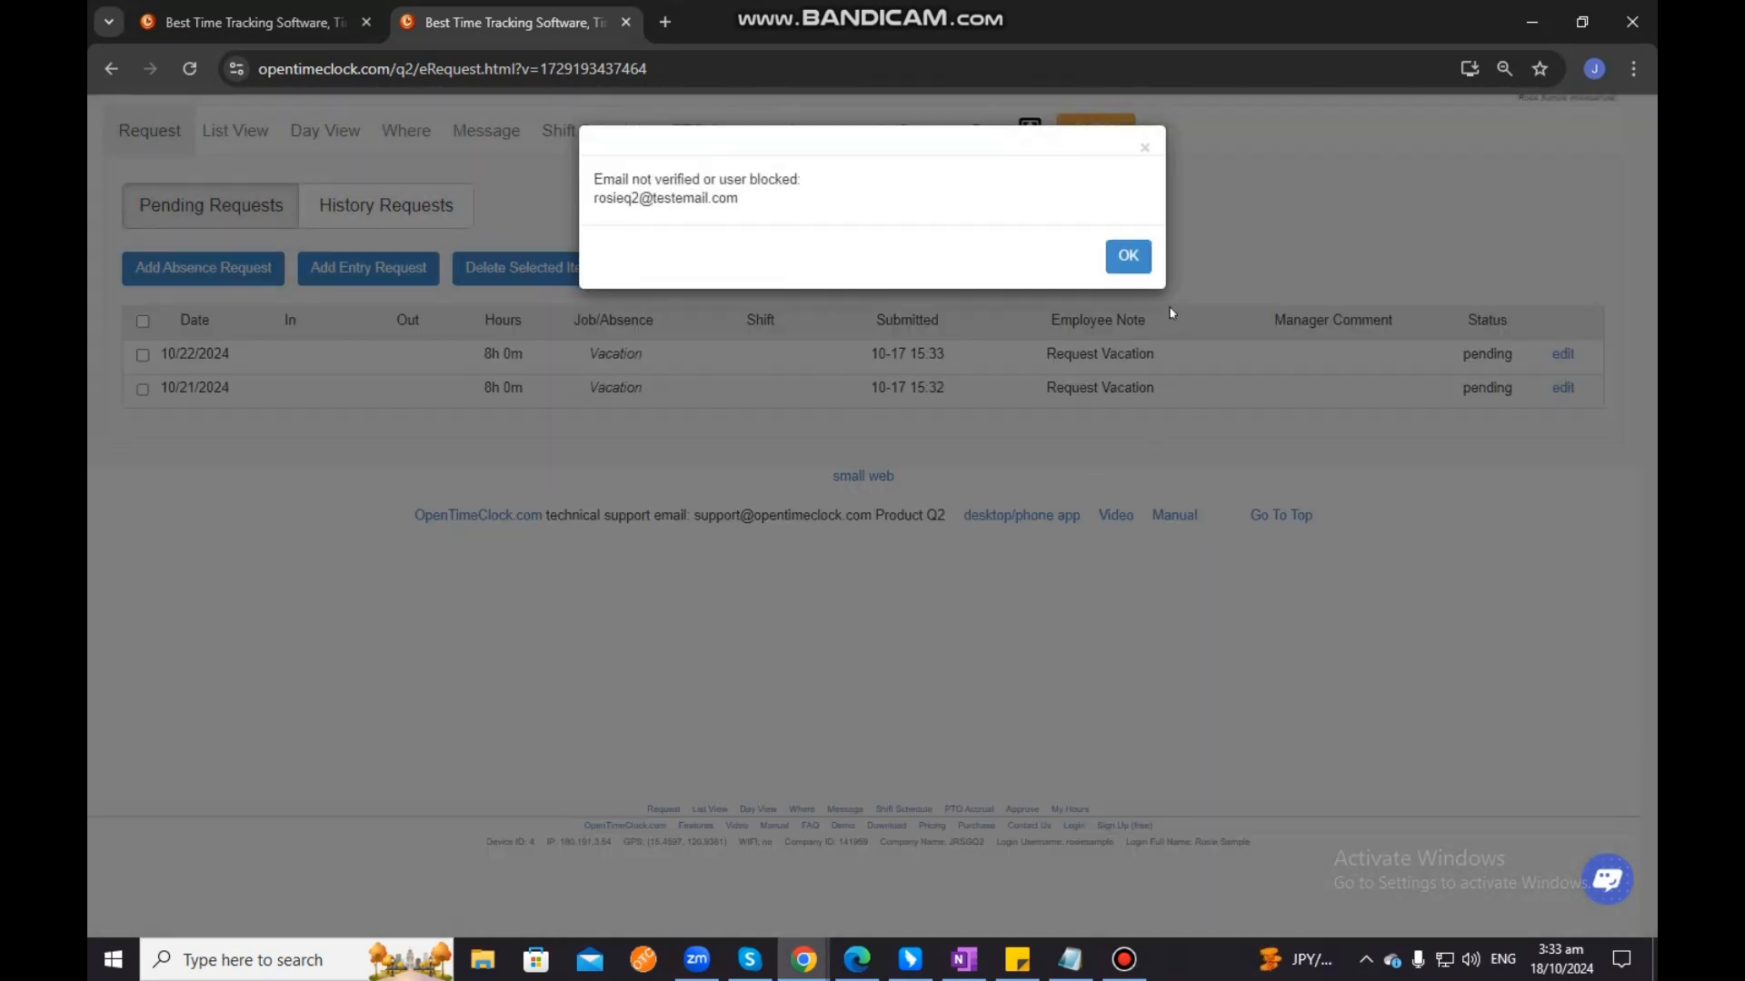
{"action": "left_click", "coordinate": [1128, 255]}
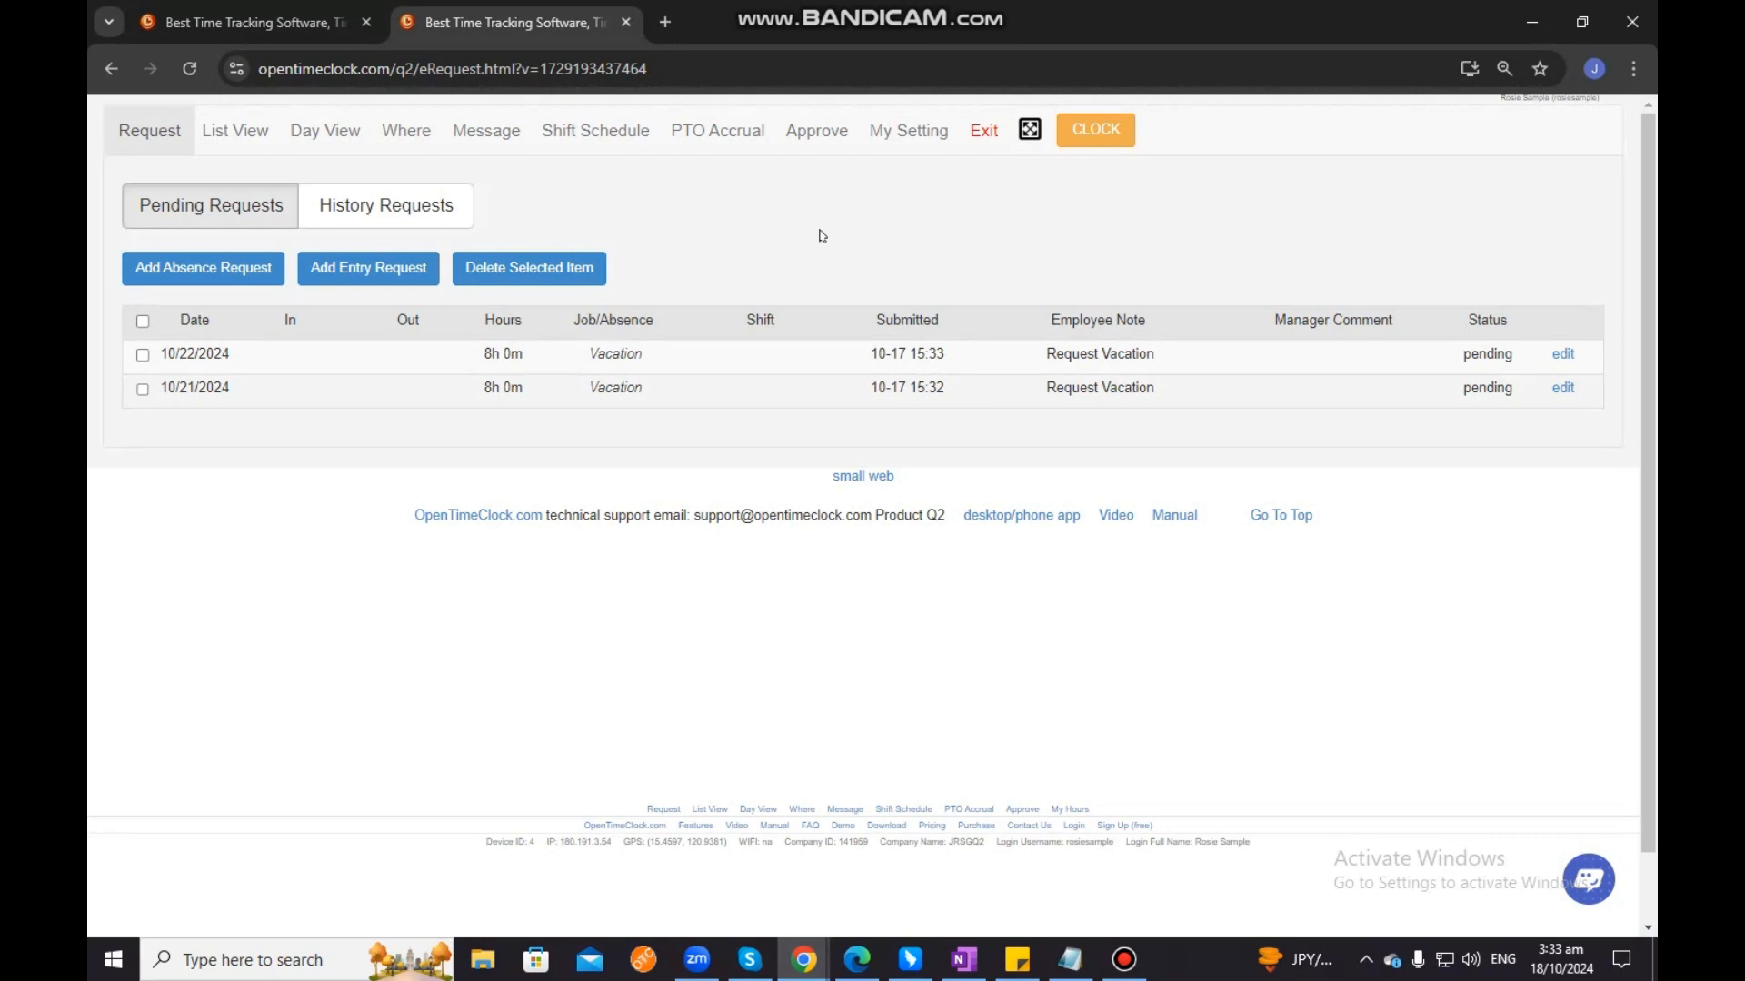
Switch to the administrator's session, show the pending requests and examine the 10/22/2024 request's employee note and submission time
{"action": "left_click", "coordinate": [290, 20]}
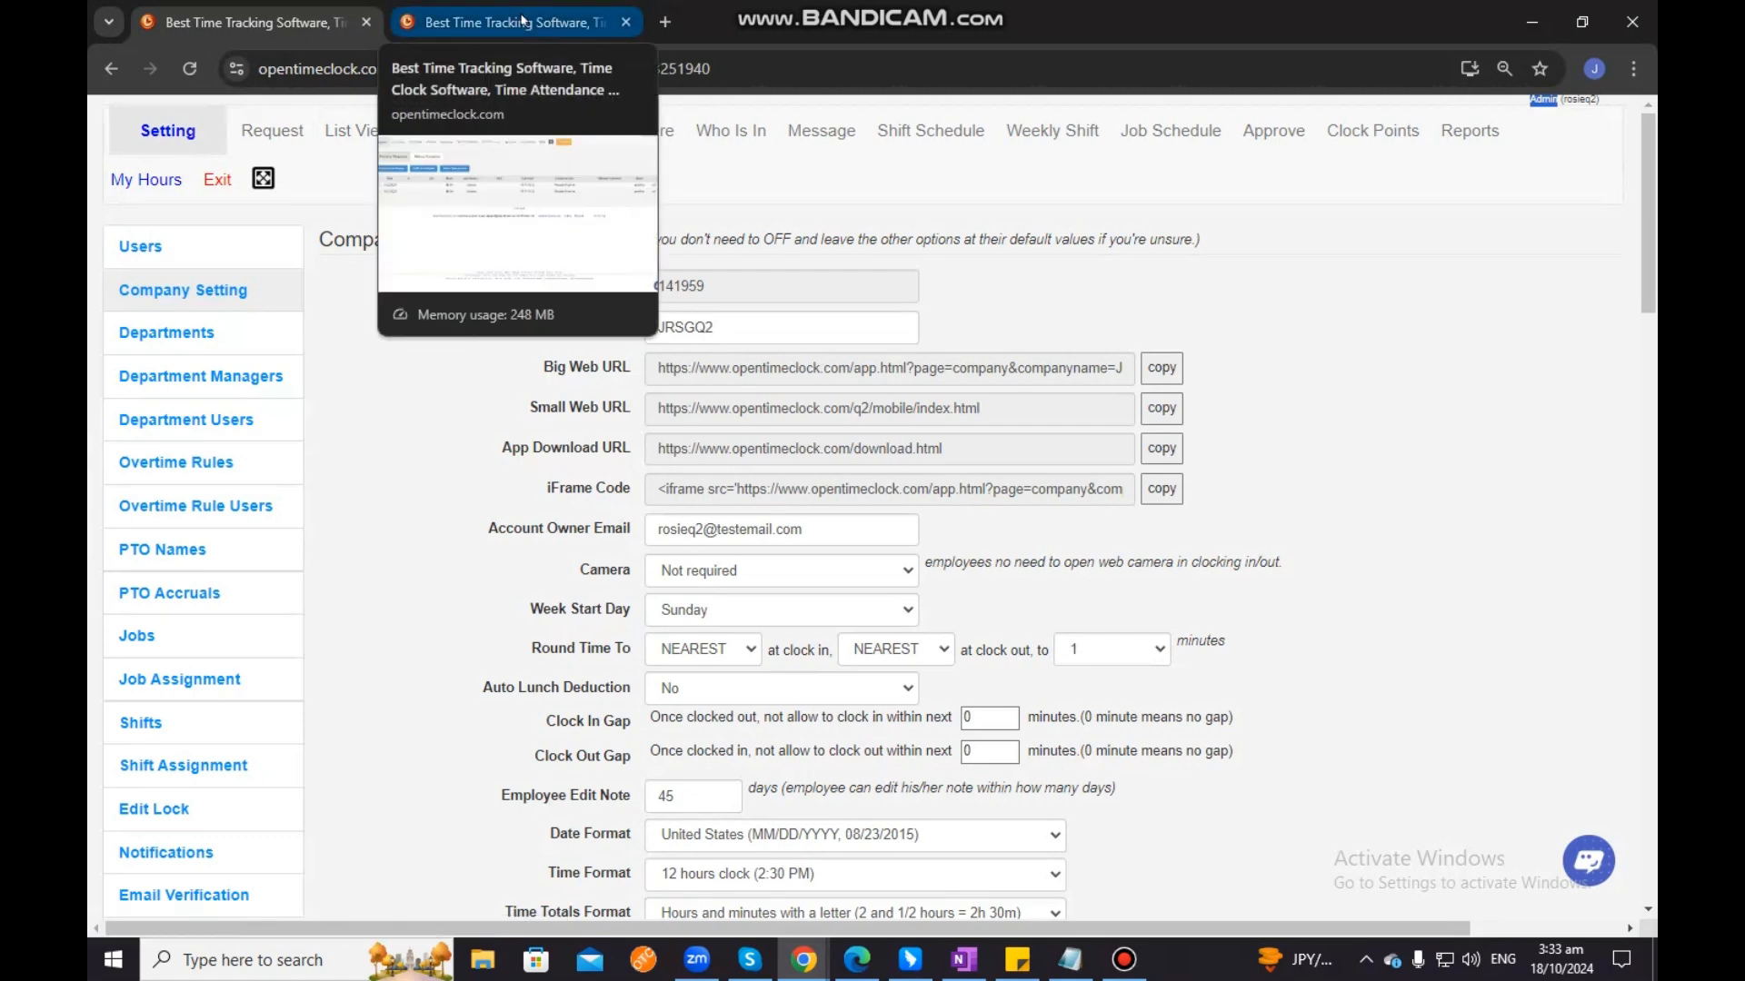
{"action": "left_click", "coordinate": [293, 139]}
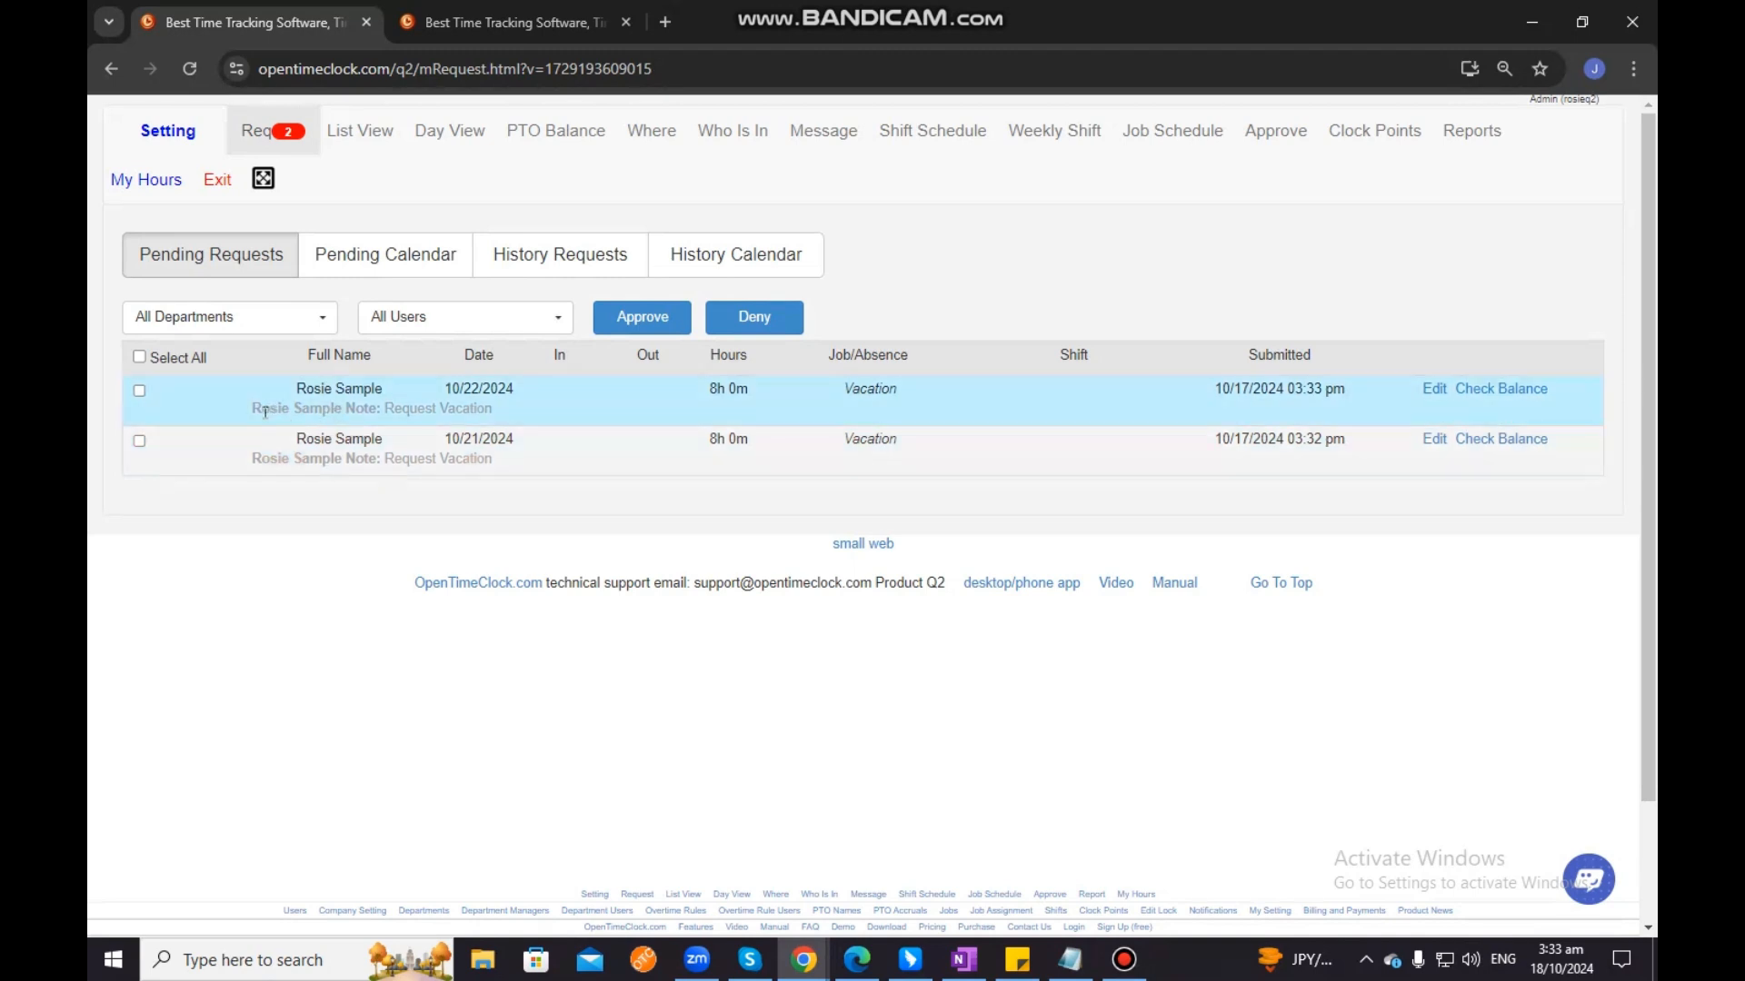
{"action": "left_click_drag", "start_coordinate": [252, 408], "coordinate": [488, 408]}
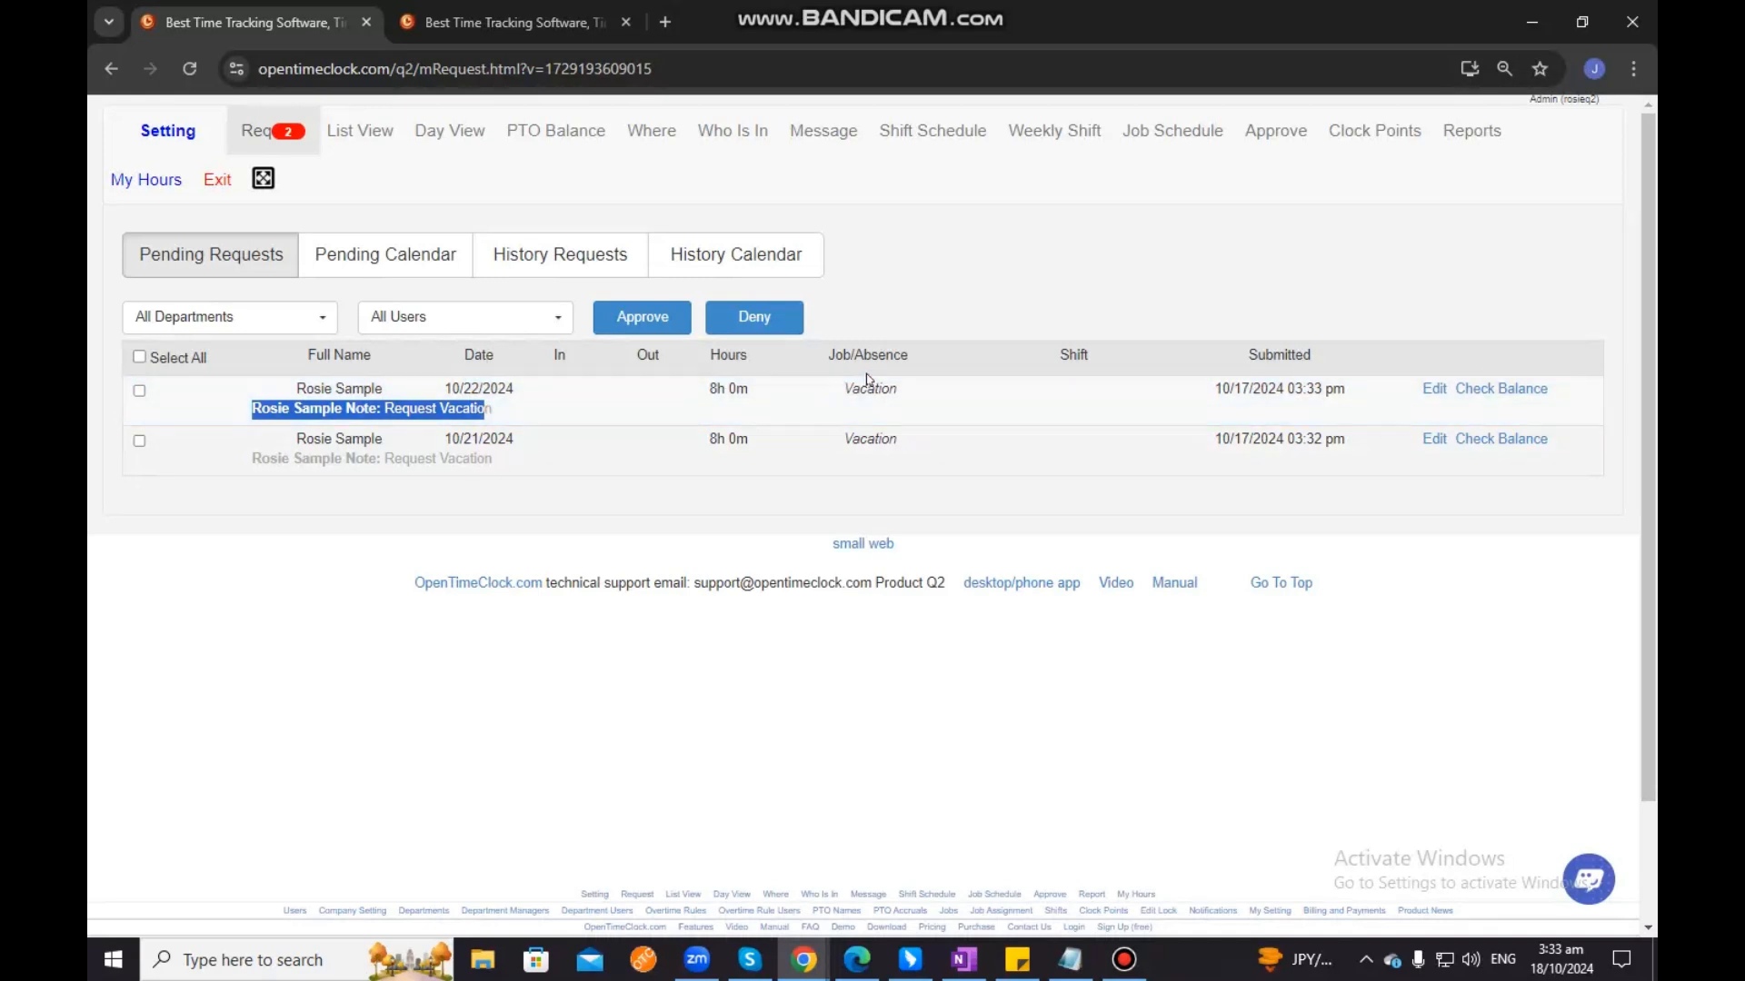
{"action": "left_click_drag", "start_coordinate": [1219, 390], "coordinate": [1352, 395]}
{"action": "left_click", "coordinate": [1354, 400]}
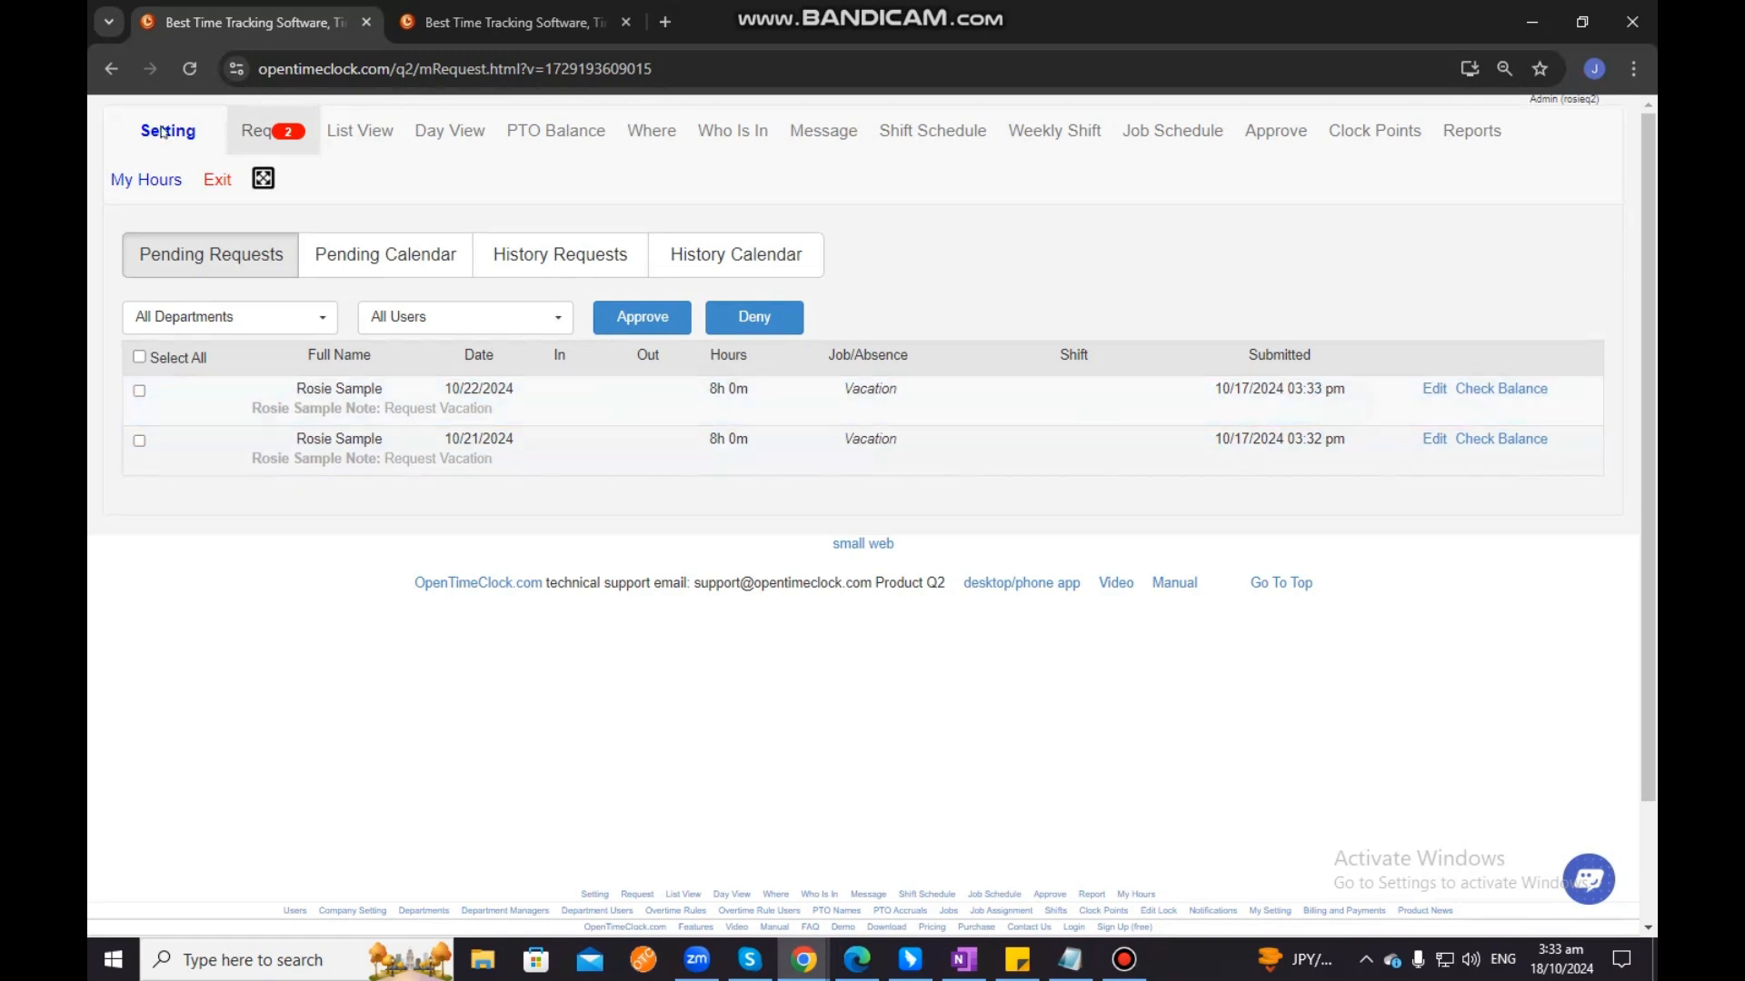
Look at the 10/22/2024 request's edit form without changing it, and check that request's PTO balance
{"action": "left_click", "coordinate": [1432, 389]}
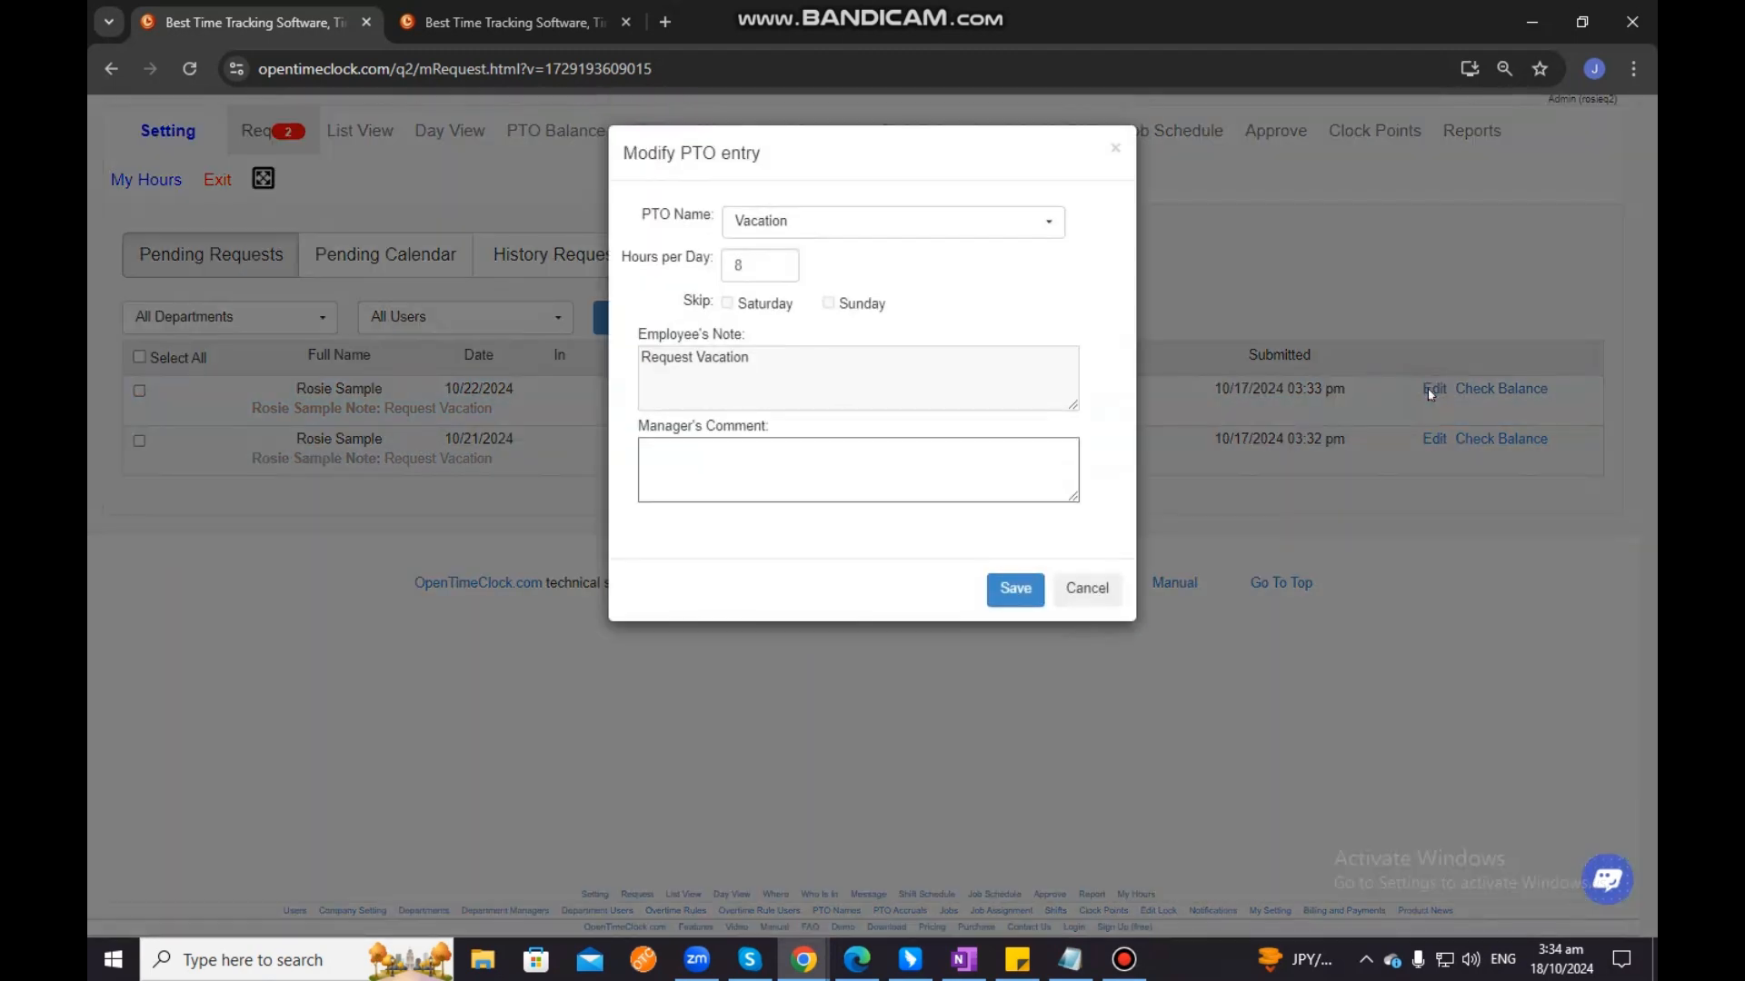
{"action": "left_click", "coordinate": [1116, 149]}
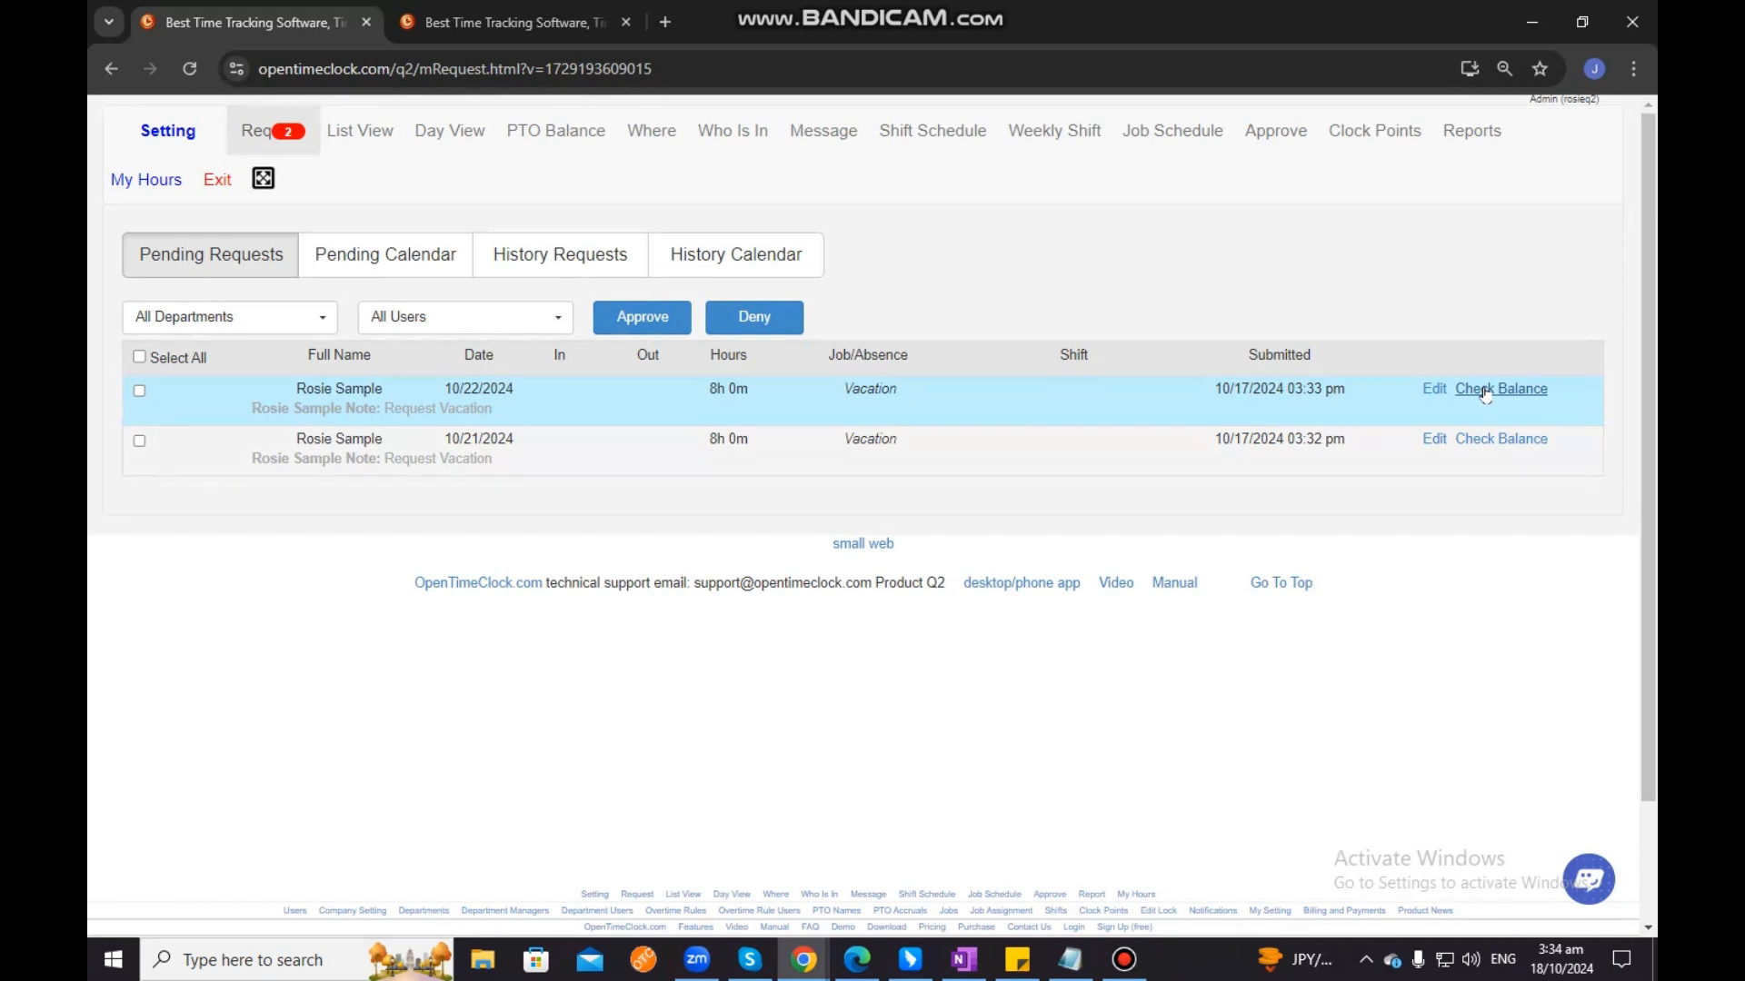
{"action": "left_click", "coordinate": [1486, 392]}
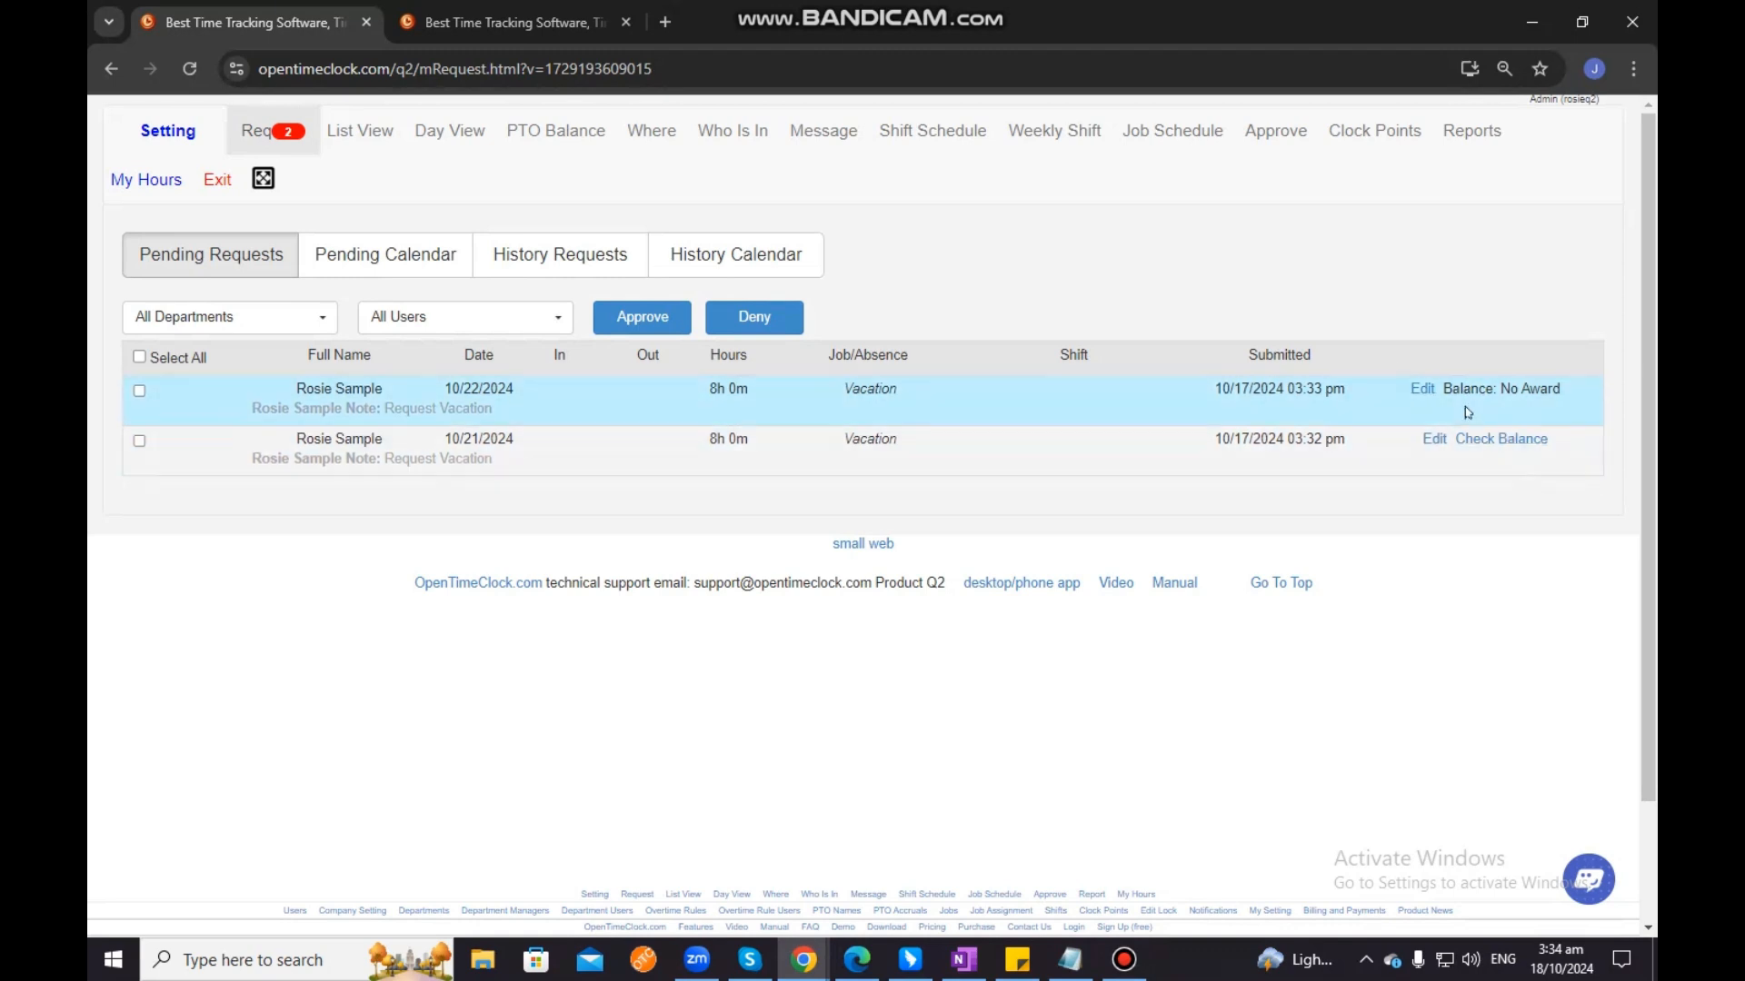
{"action": "left_click_drag", "start_coordinate": [1445, 392], "coordinate": [1505, 395]}
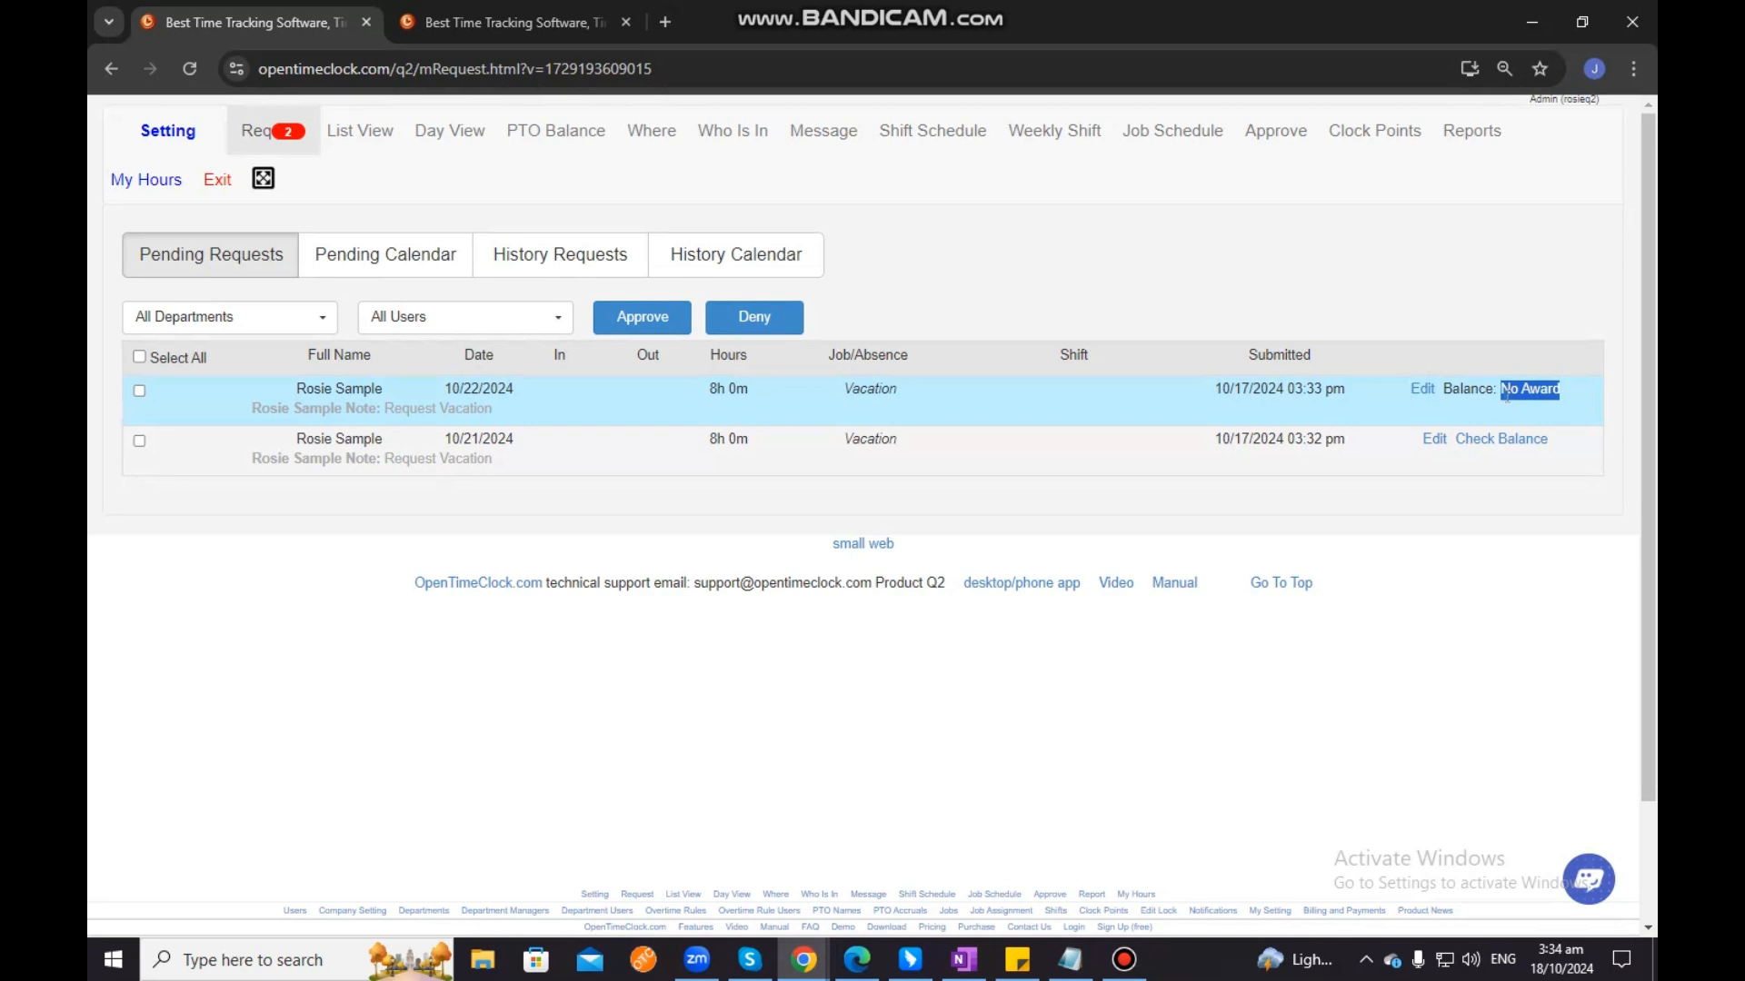
{"action": "left_click", "coordinate": [1553, 391]}
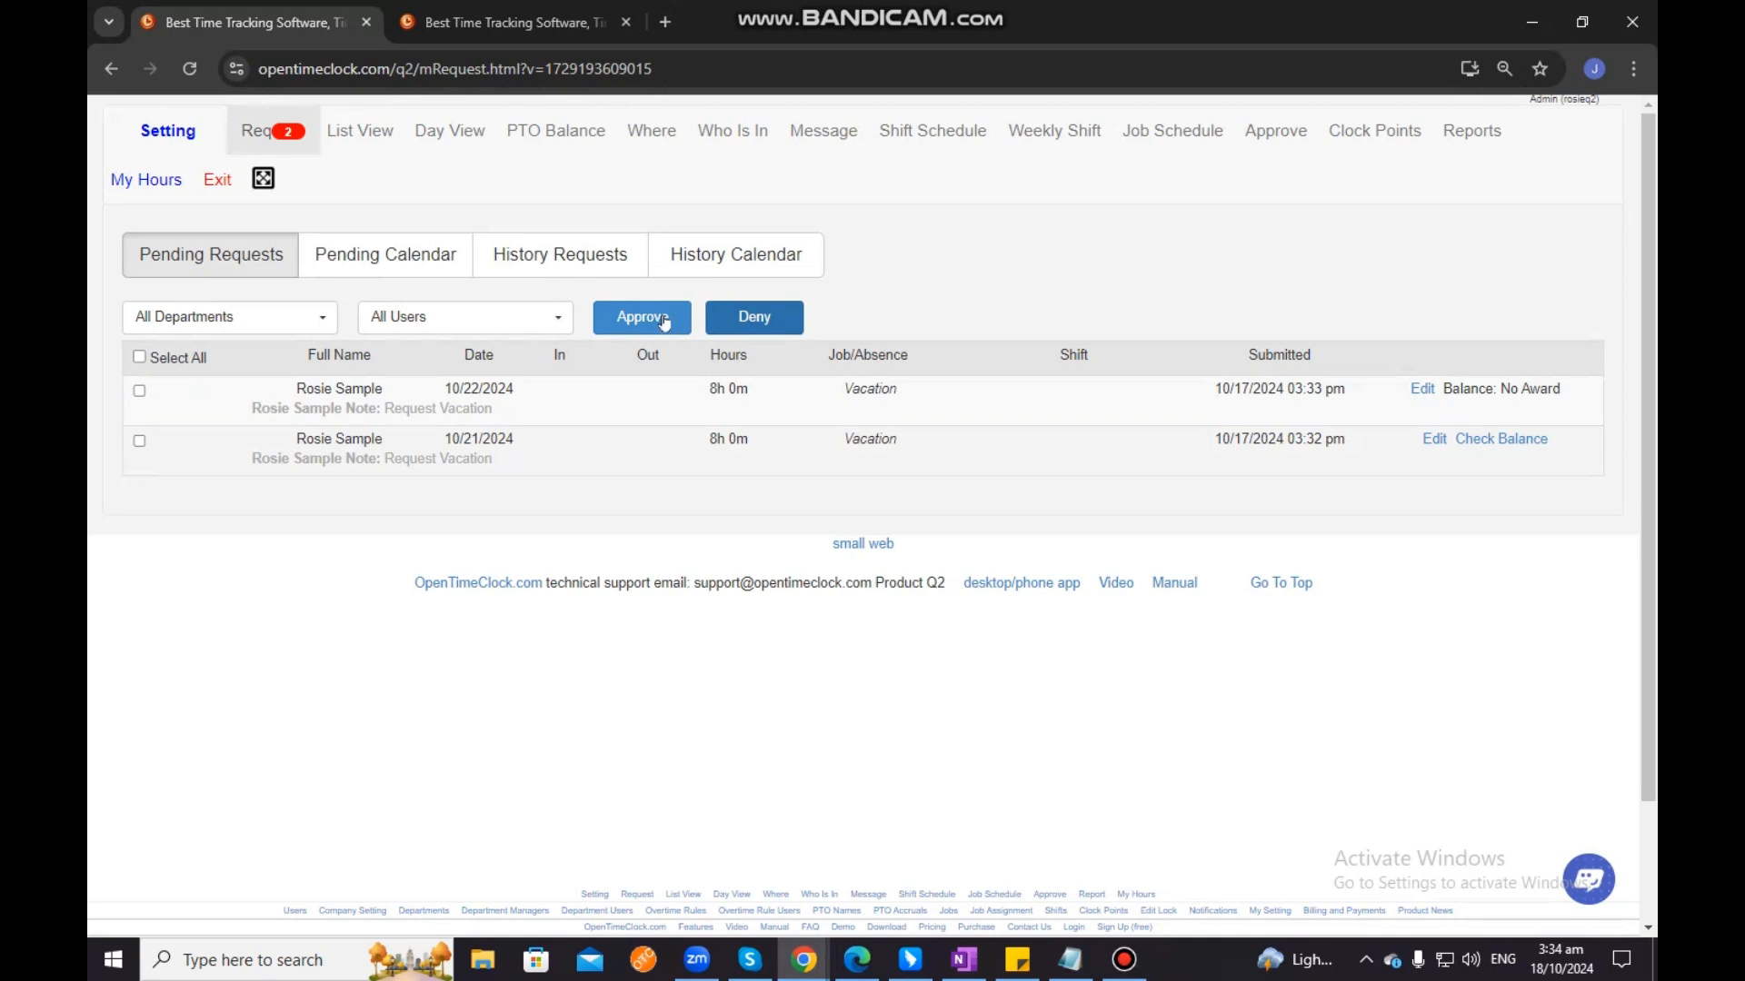
Deny the 10/22/2024 vacation request and approve the 10/21/2024 one
{"action": "left_click", "coordinate": [140, 391]}
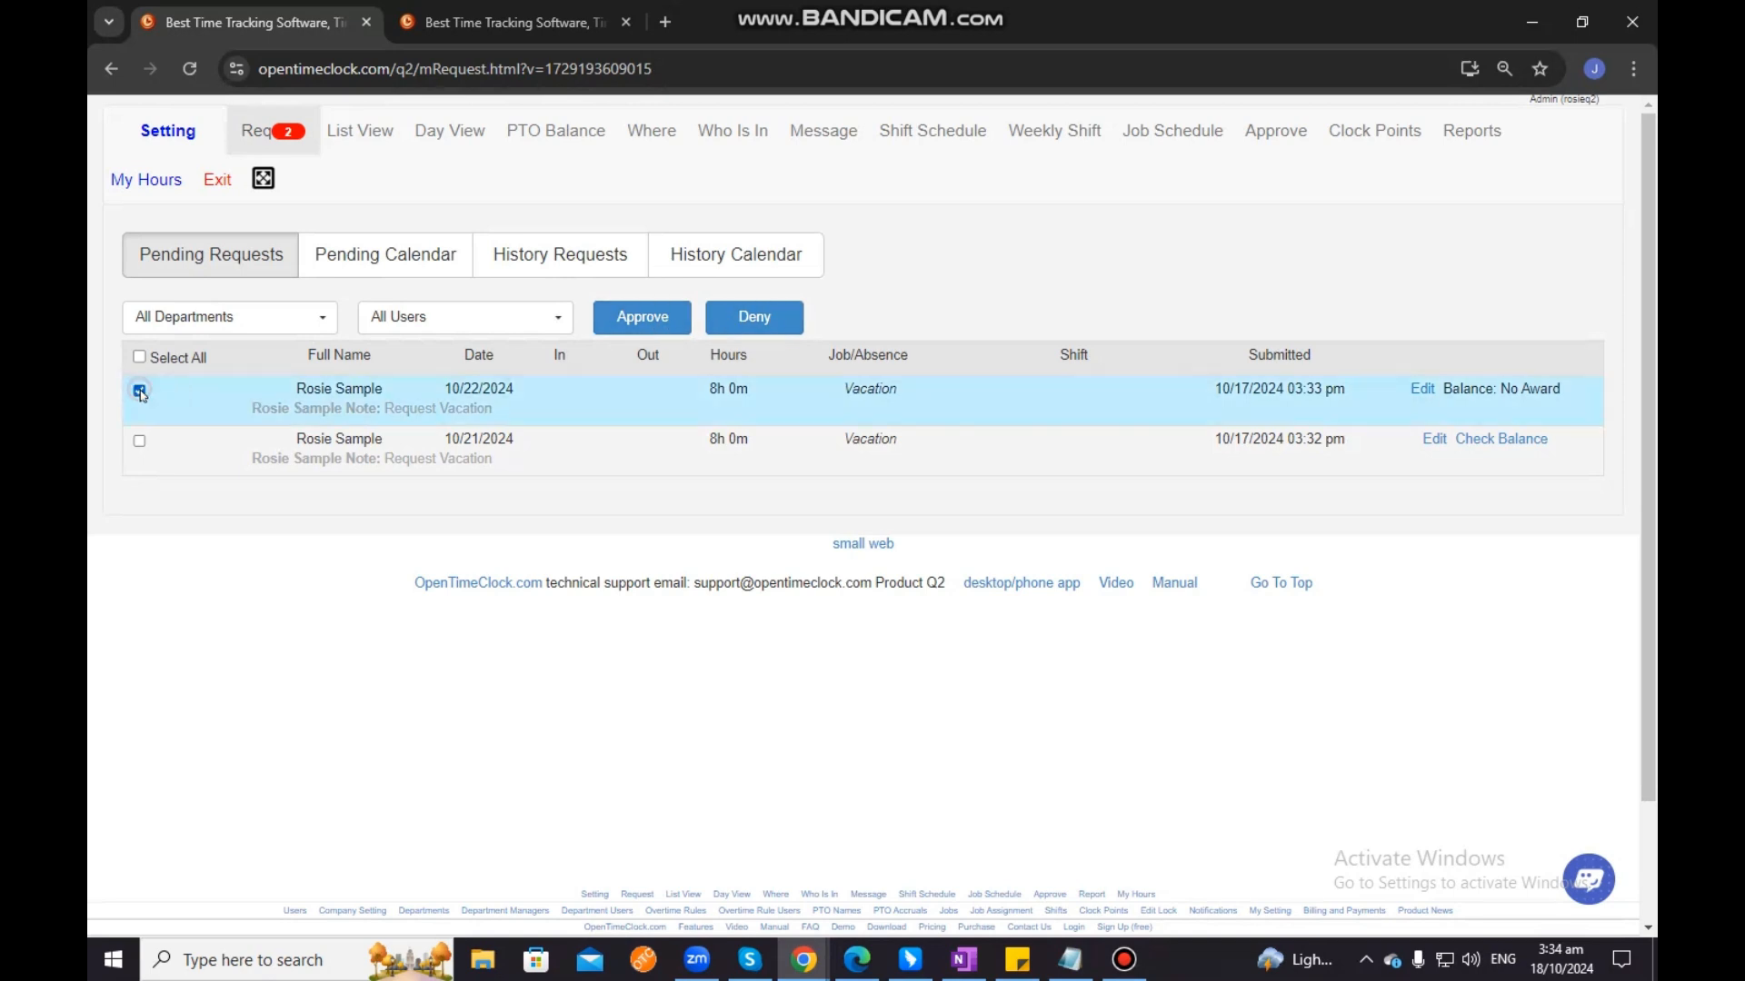
{"action": "left_click", "coordinate": [754, 318]}
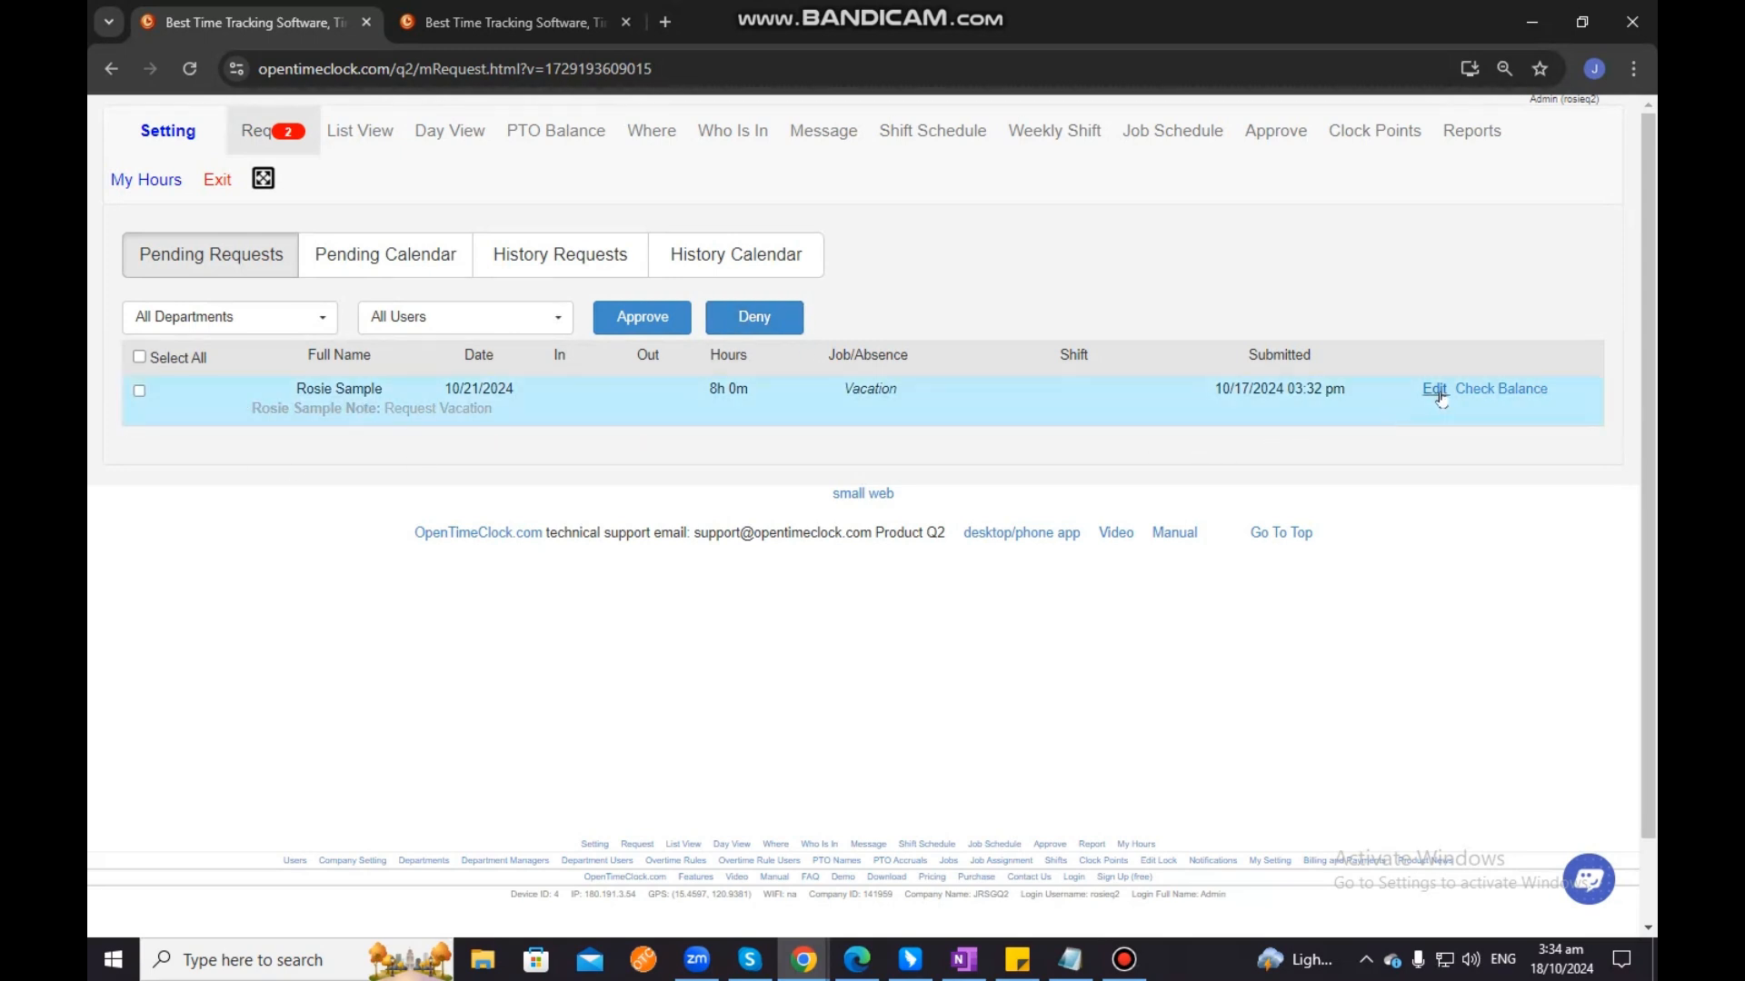
{"action": "left_click", "coordinate": [141, 393]}
{"action": "left_click", "coordinate": [650, 319]}
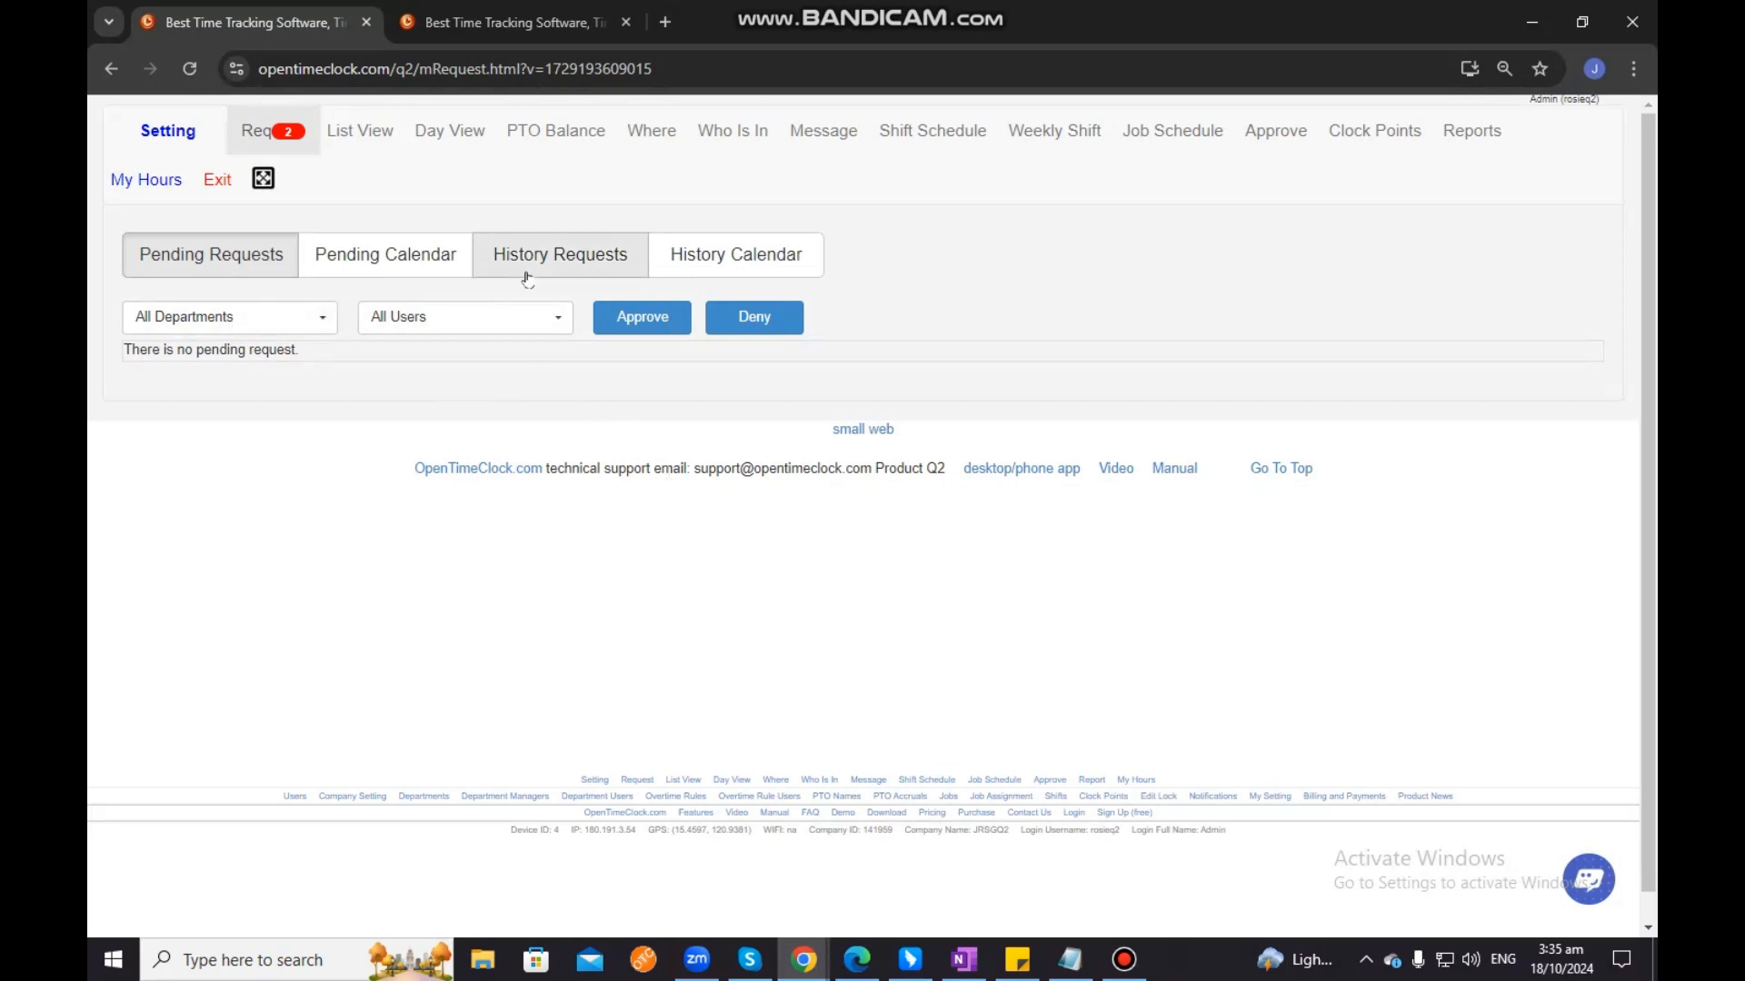
Examine the October 2024 pending calendar for pending and approved absence requests
{"action": "left_click", "coordinate": [381, 257]}
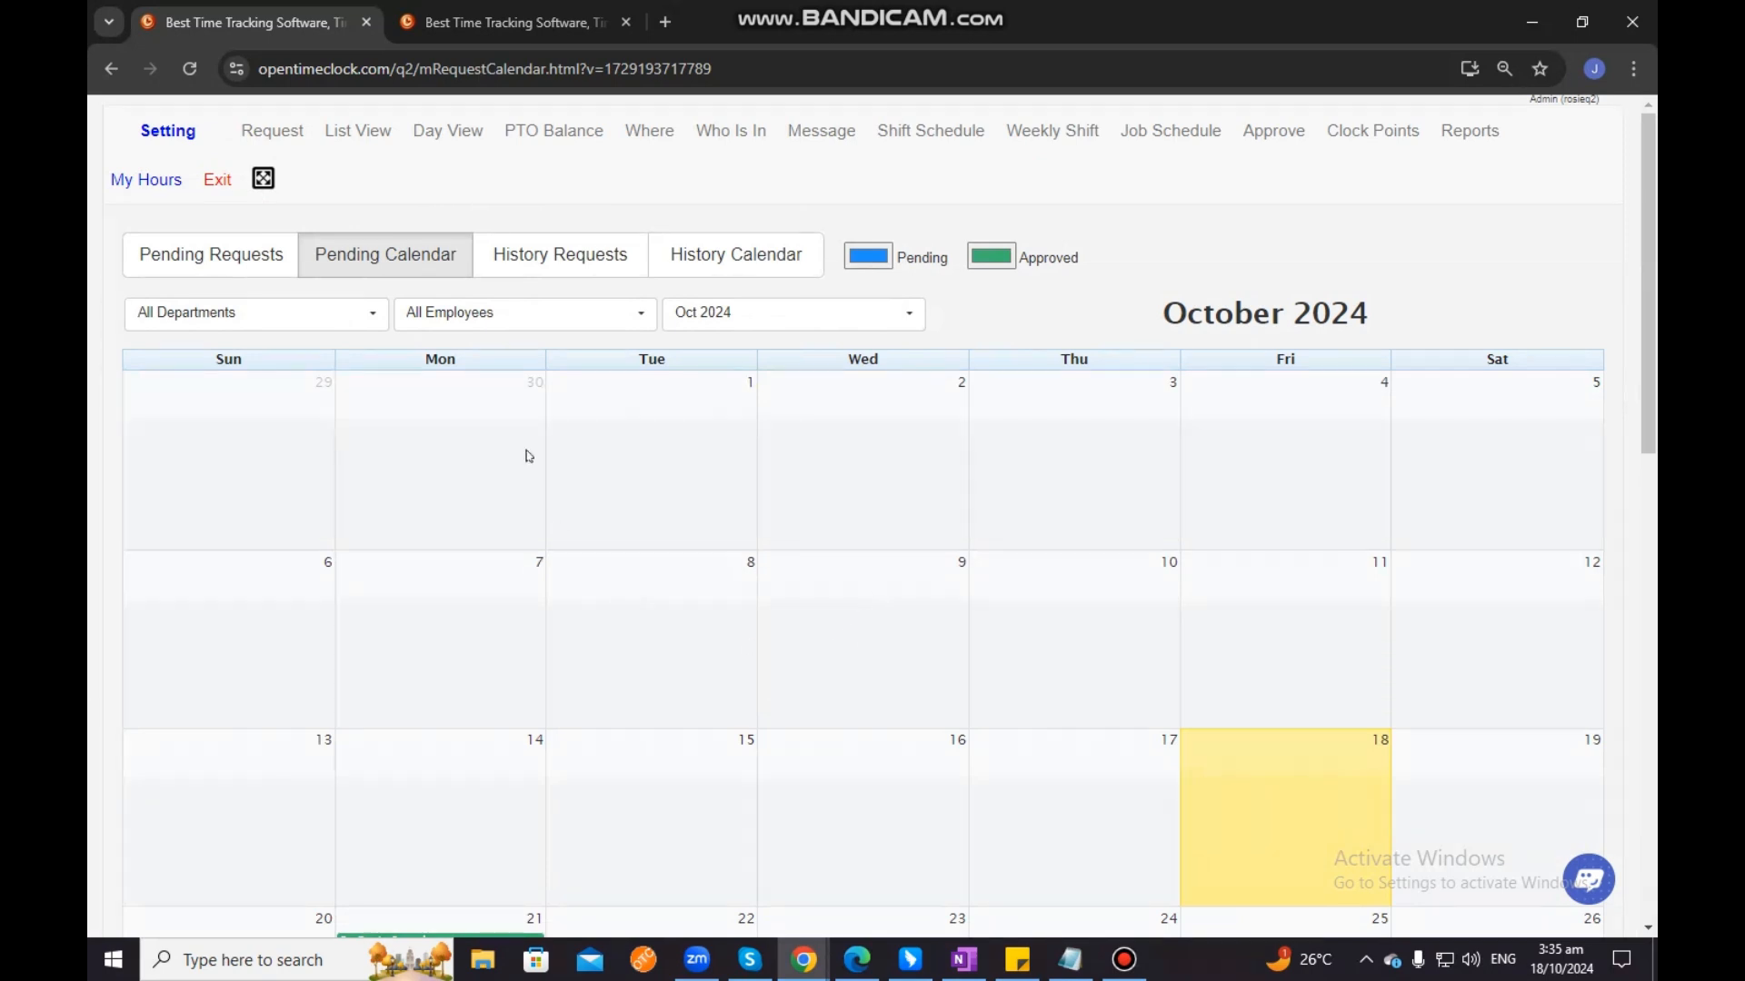
{"action": "scroll", "coordinate": [869, 705], "scroll_direction": "down", "scroll_amount": 2}
{"action": "scroll", "coordinate": [898, 407], "scroll_direction": "up", "scroll_amount": 2}
{"action": "scroll", "coordinate": [690, 728], "scroll_direction": "down", "scroll_amount": 10}
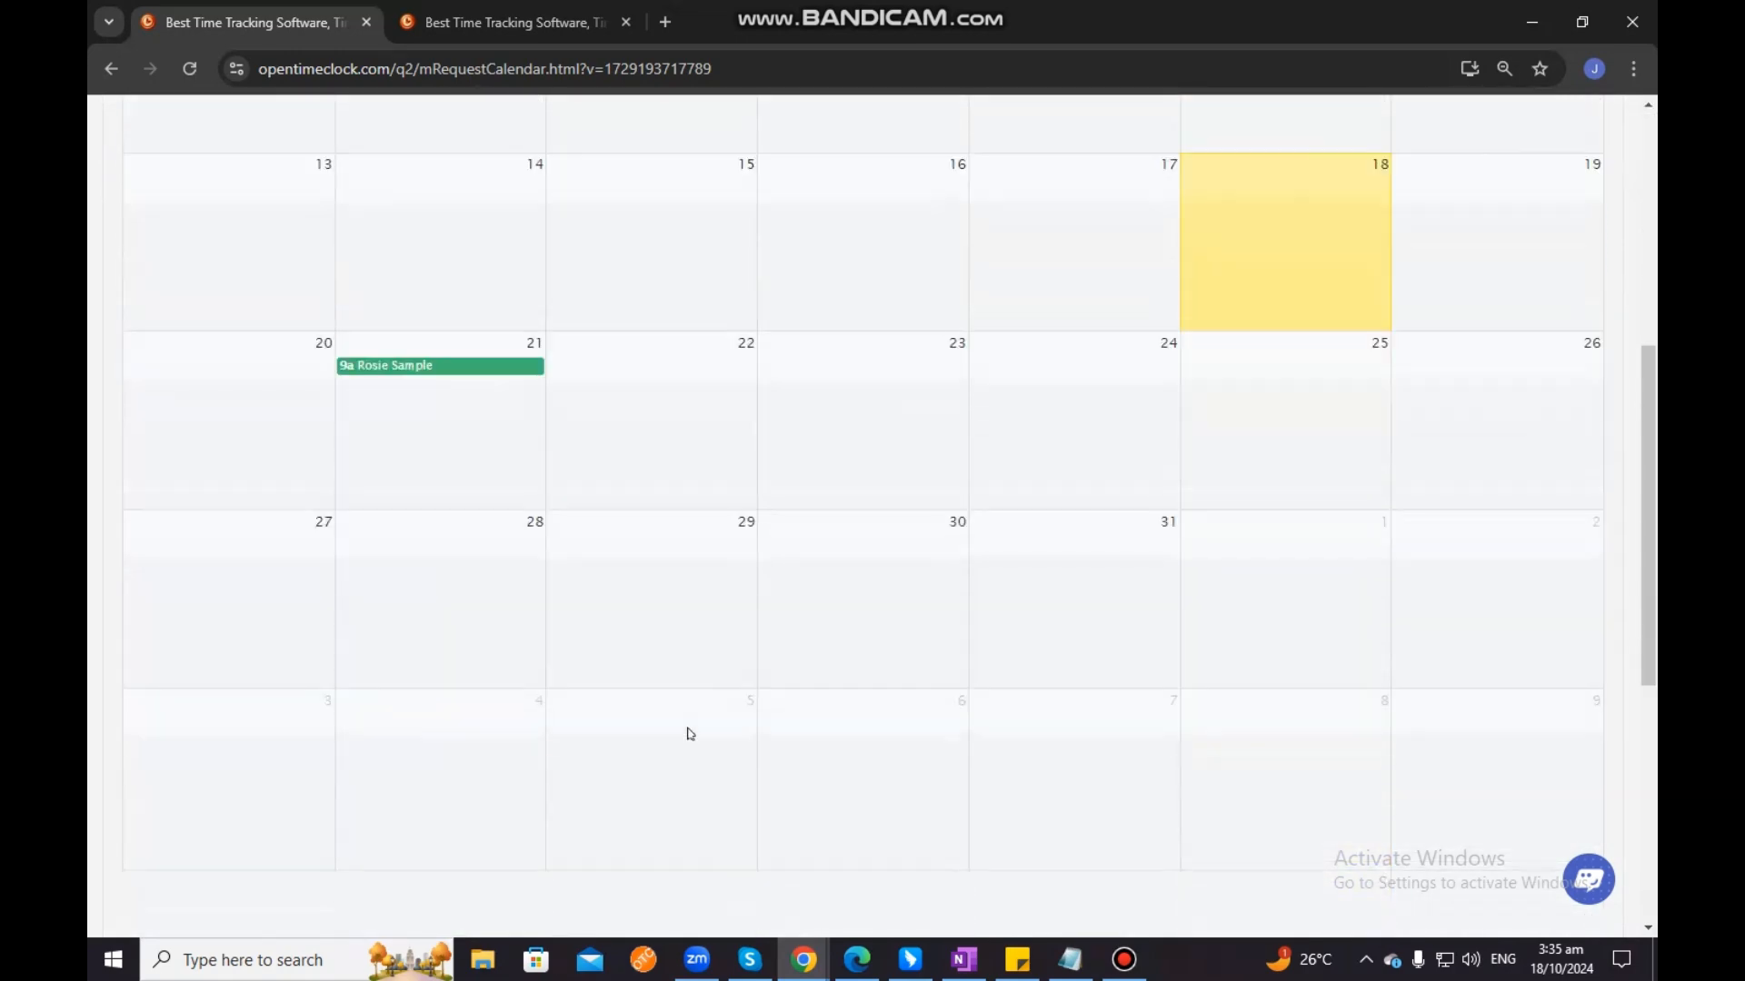
{"action": "scroll", "coordinate": [732, 762], "scroll_direction": "up", "scroll_amount": 10}
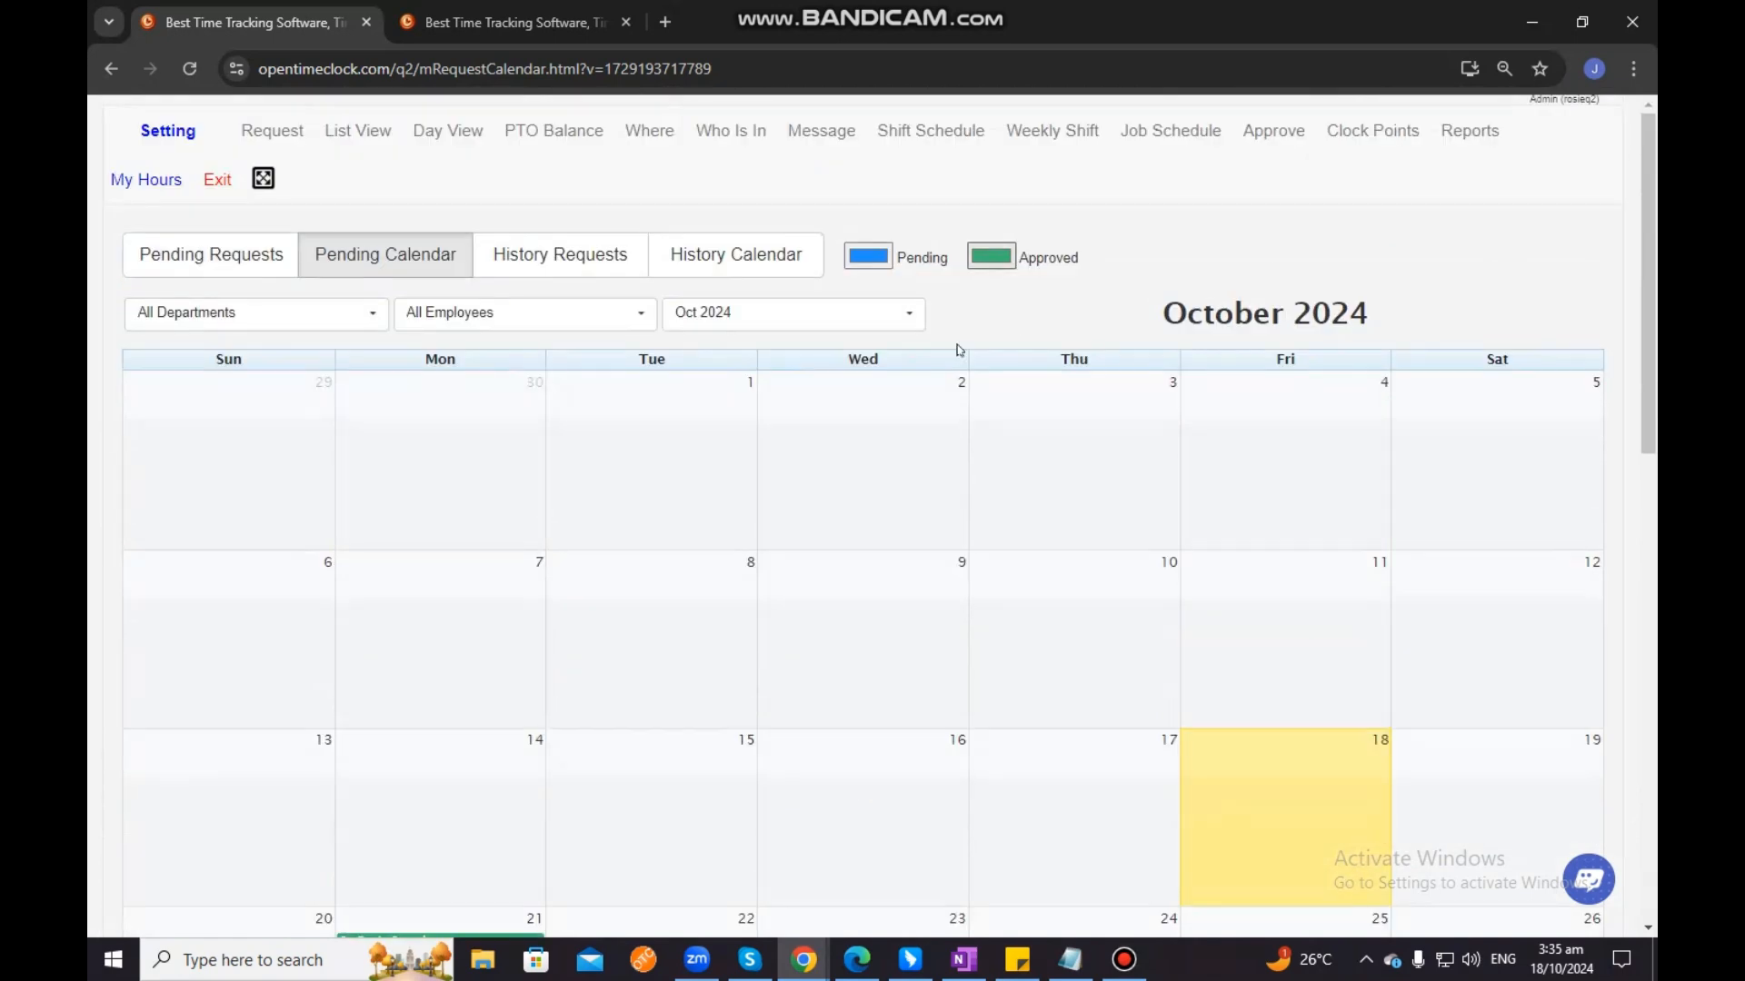
{"action": "scroll", "coordinate": [603, 751], "scroll_direction": "down", "scroll_amount": 3}
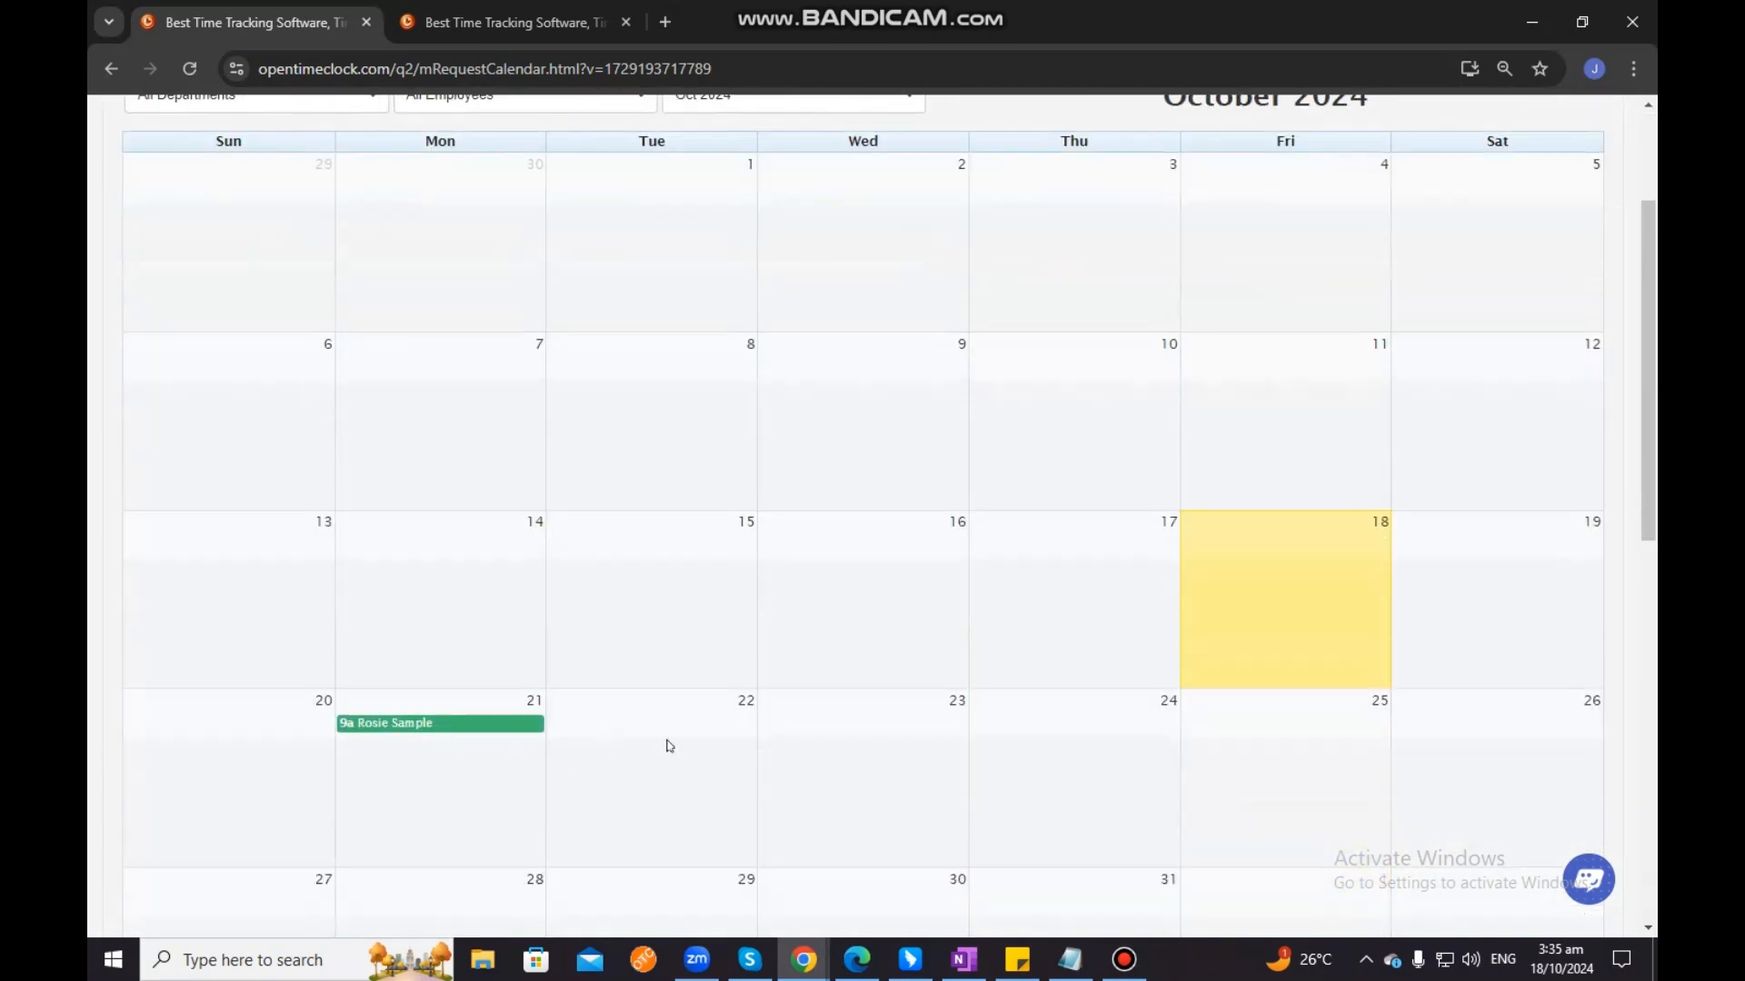
{"action": "scroll", "coordinate": [740, 744], "scroll_direction": "up", "scroll_amount": 1}
{"action": "scroll", "coordinate": [752, 740], "scroll_direction": "up", "scroll_amount": 1}
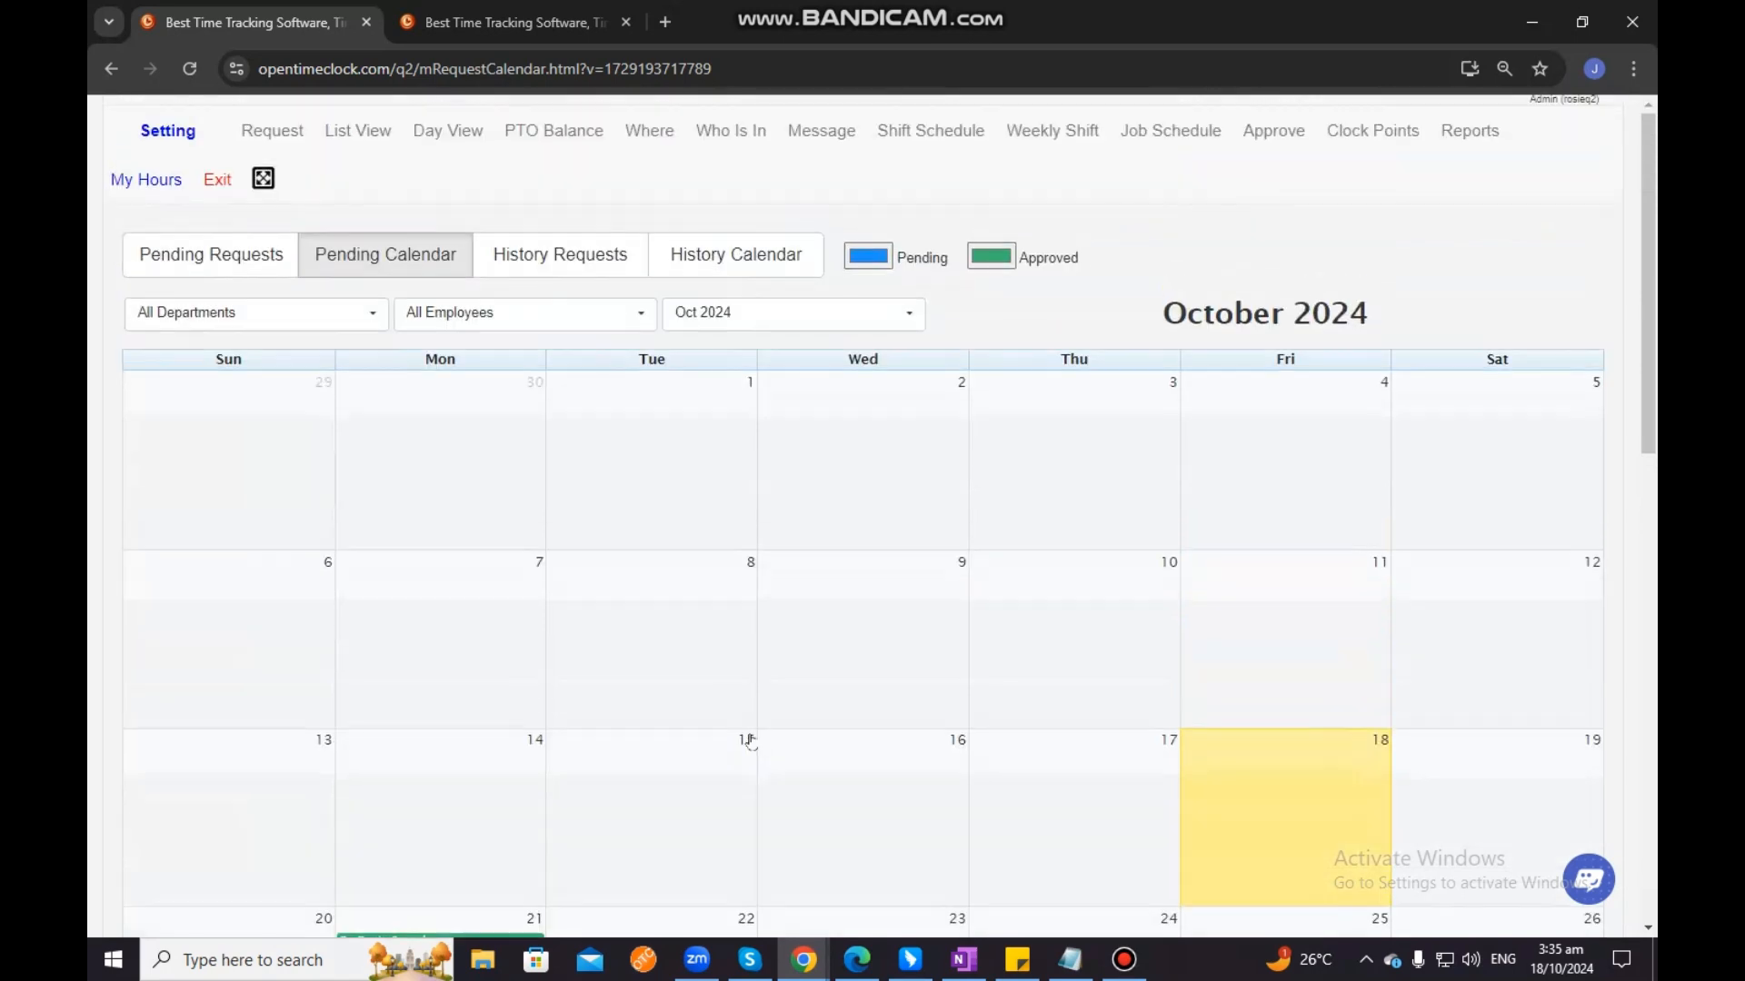
{"action": "scroll", "coordinate": [752, 740], "scroll_direction": "down", "scroll_amount": 1}
{"action": "scroll", "coordinate": [752, 741], "scroll_direction": "down", "scroll_amount": 5}
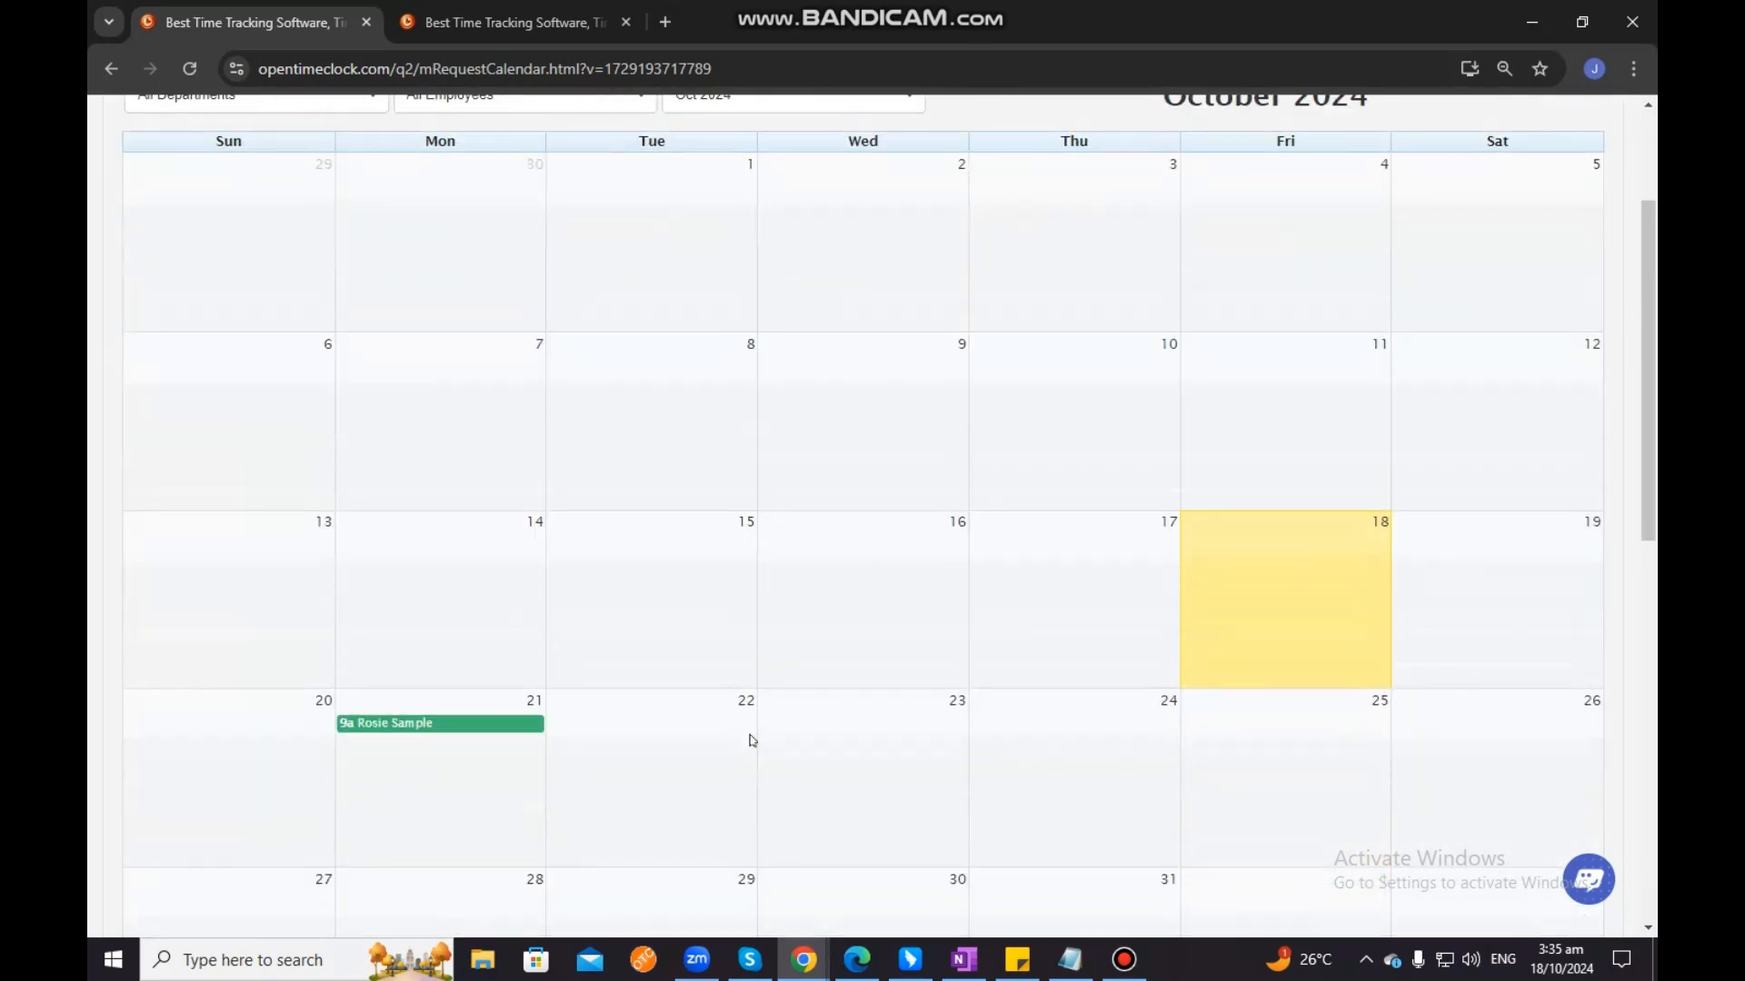
{"action": "scroll", "coordinate": [835, 748], "scroll_direction": "down", "scroll_amount": 2}
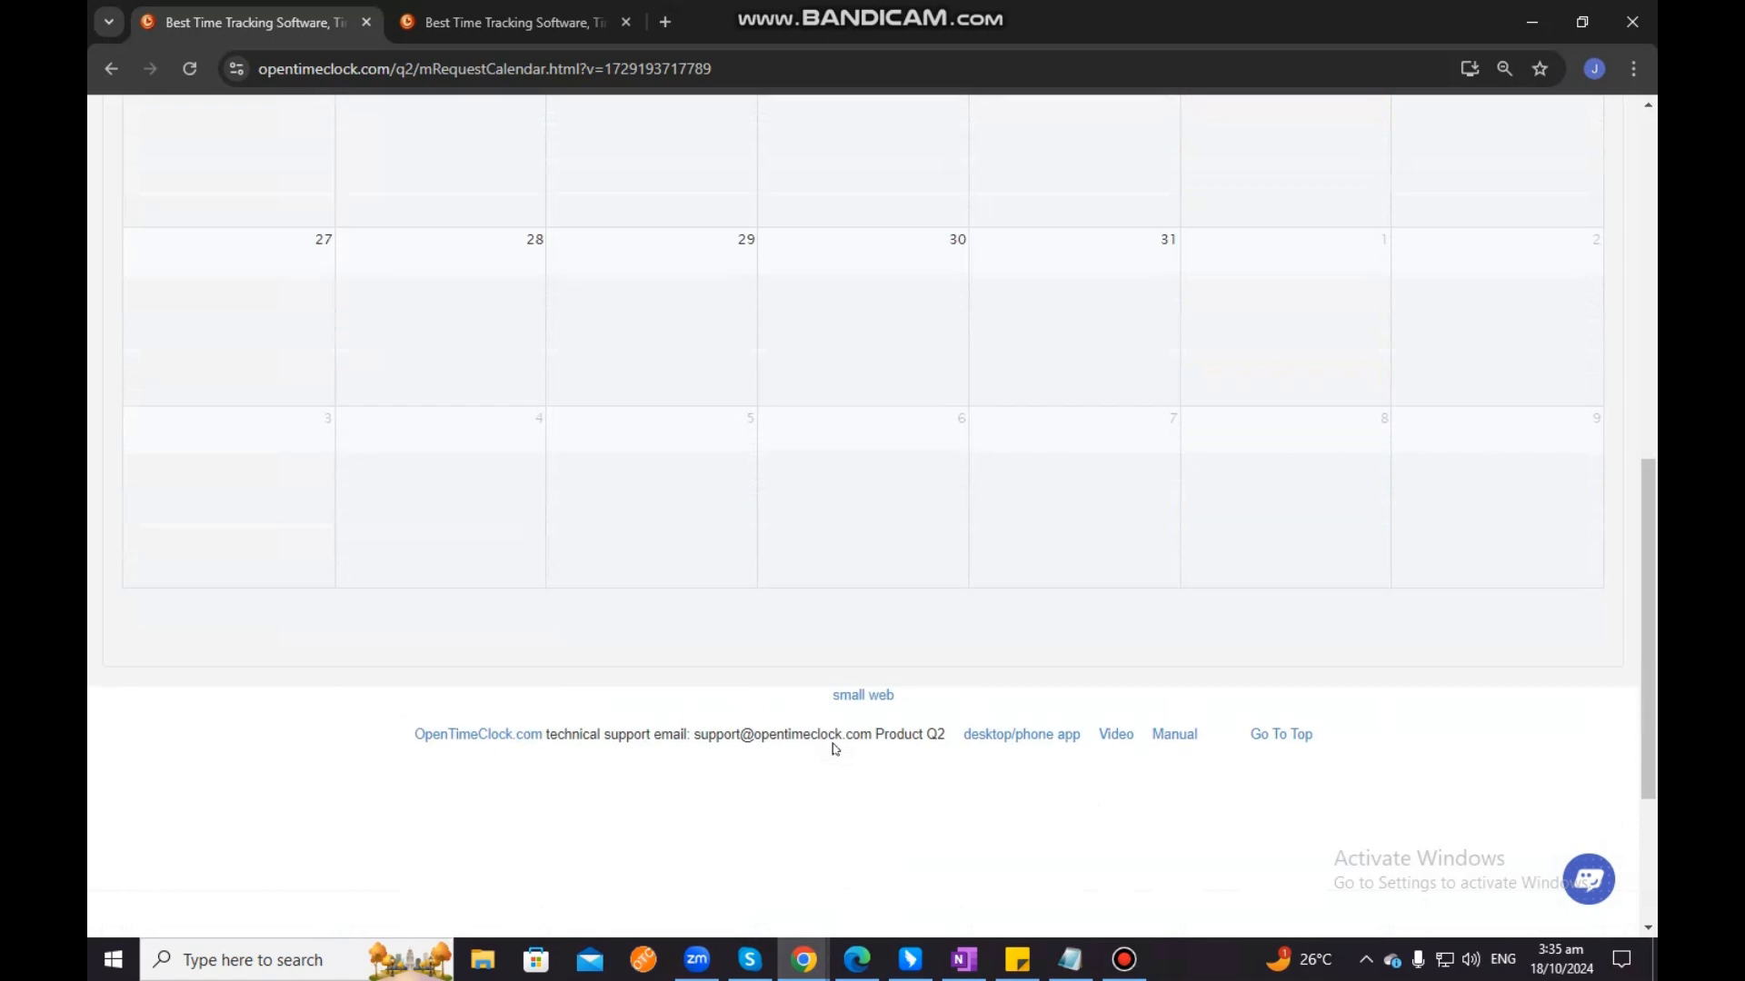
{"action": "scroll", "coordinate": [830, 748], "scroll_direction": "up", "scroll_amount": 8}
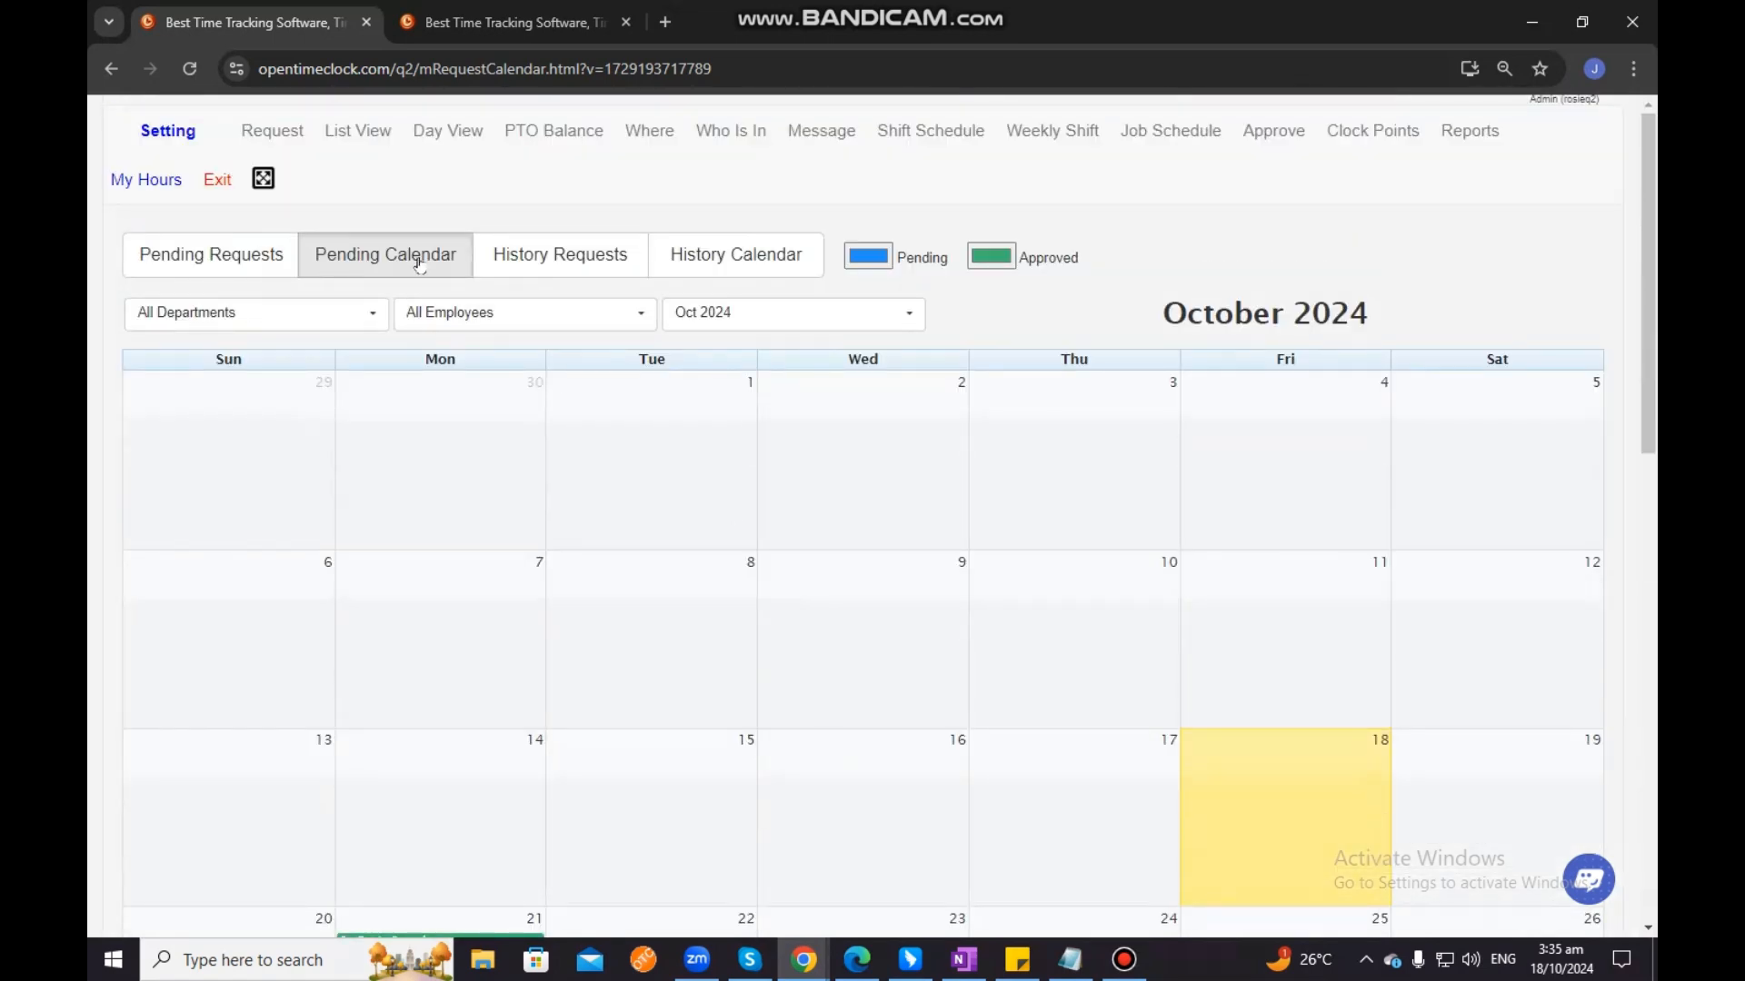
Open the request history and examine its department, user and date filters and the 10/22/2024 entry's response time, submission time and status
{"action": "left_click", "coordinate": [544, 264]}
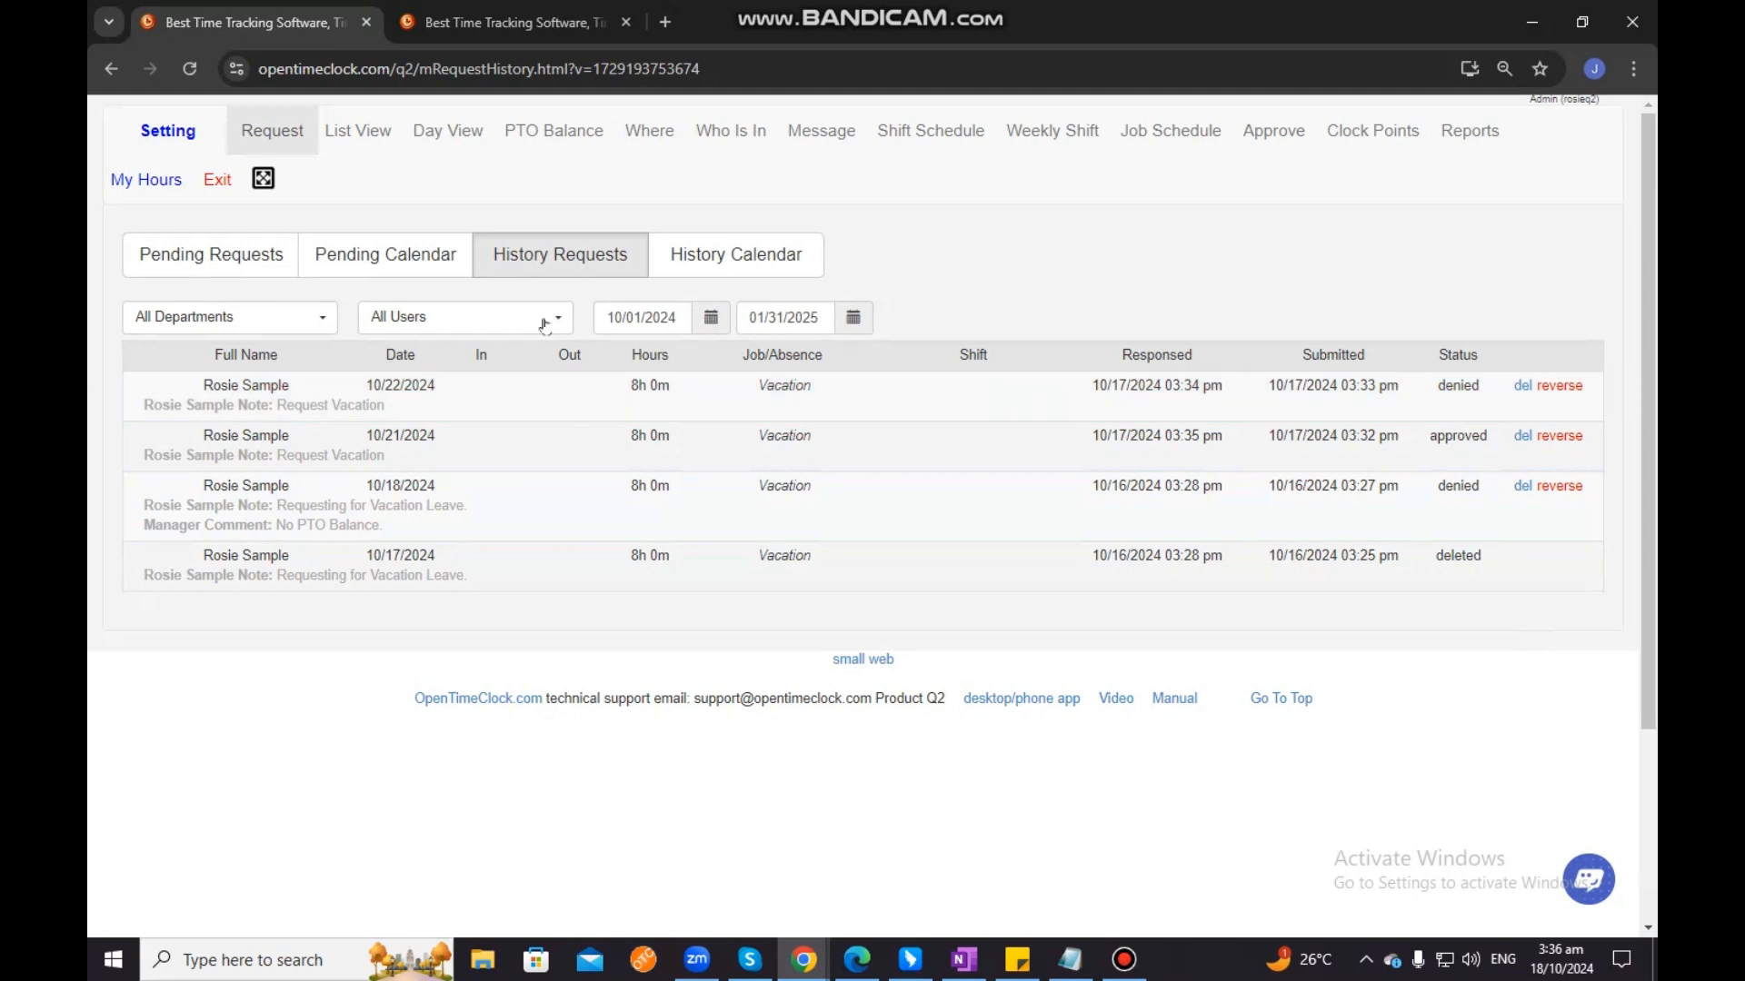
{"action": "left_click", "coordinate": [274, 325]}
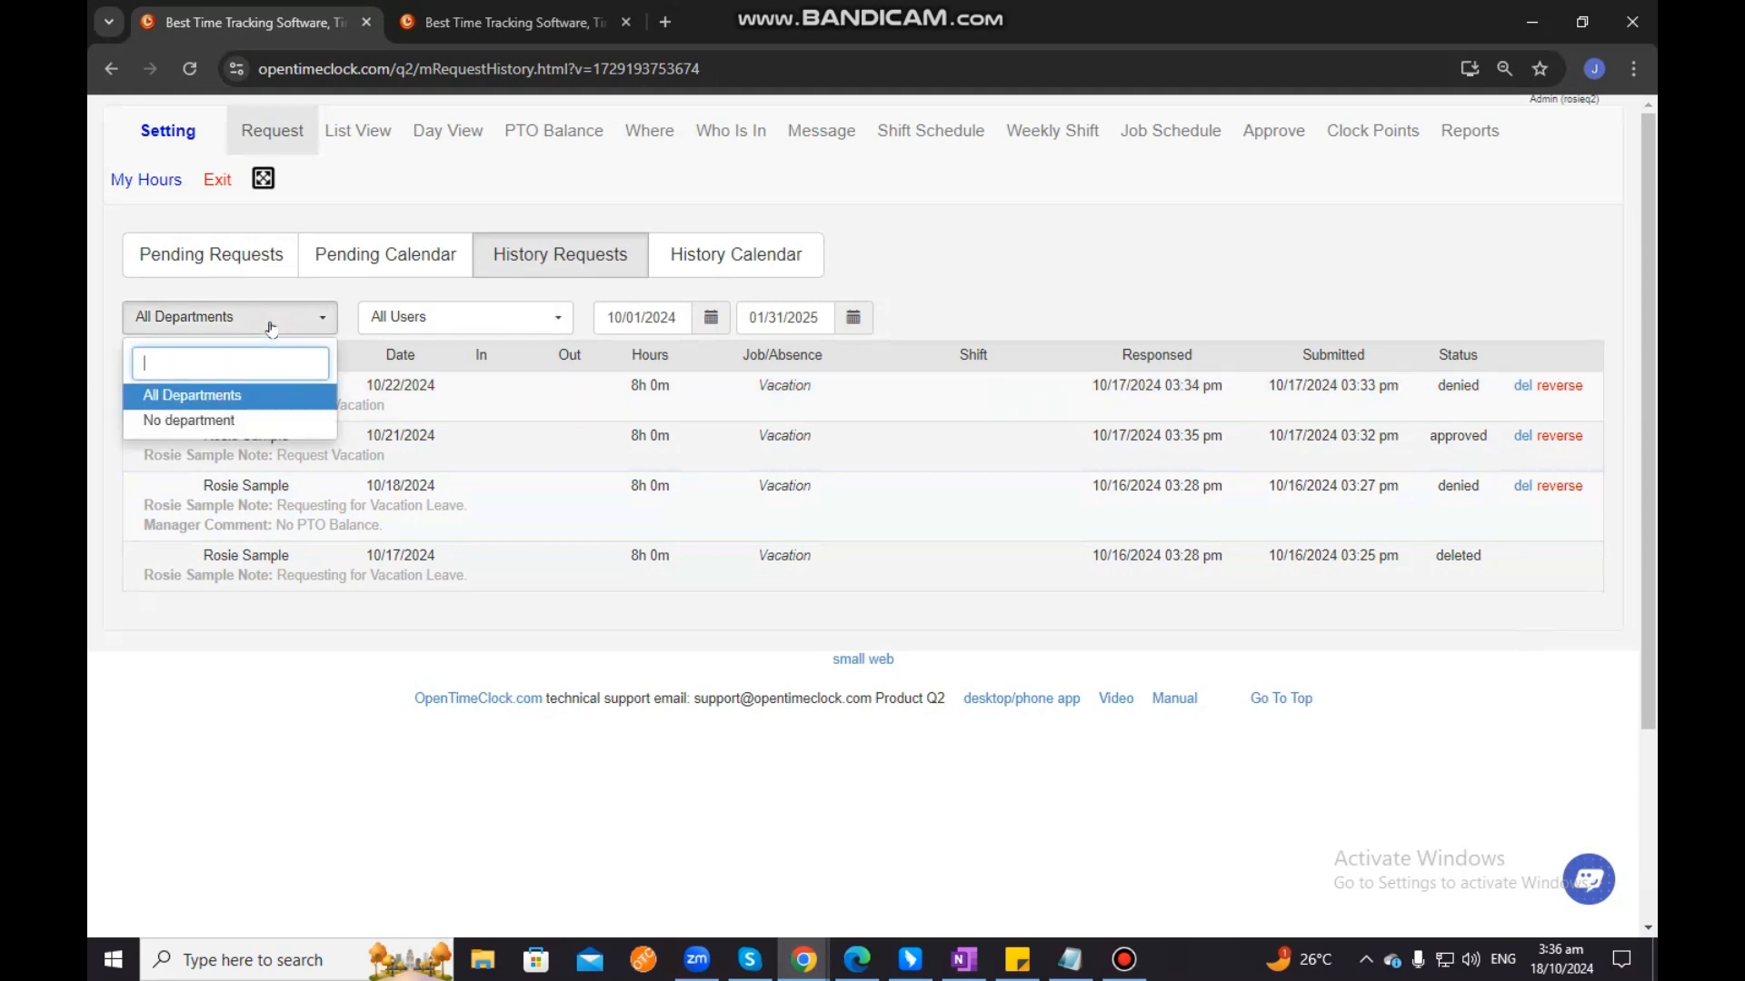
{"action": "left_click", "coordinate": [270, 318]}
{"action": "left_click", "coordinate": [479, 325]}
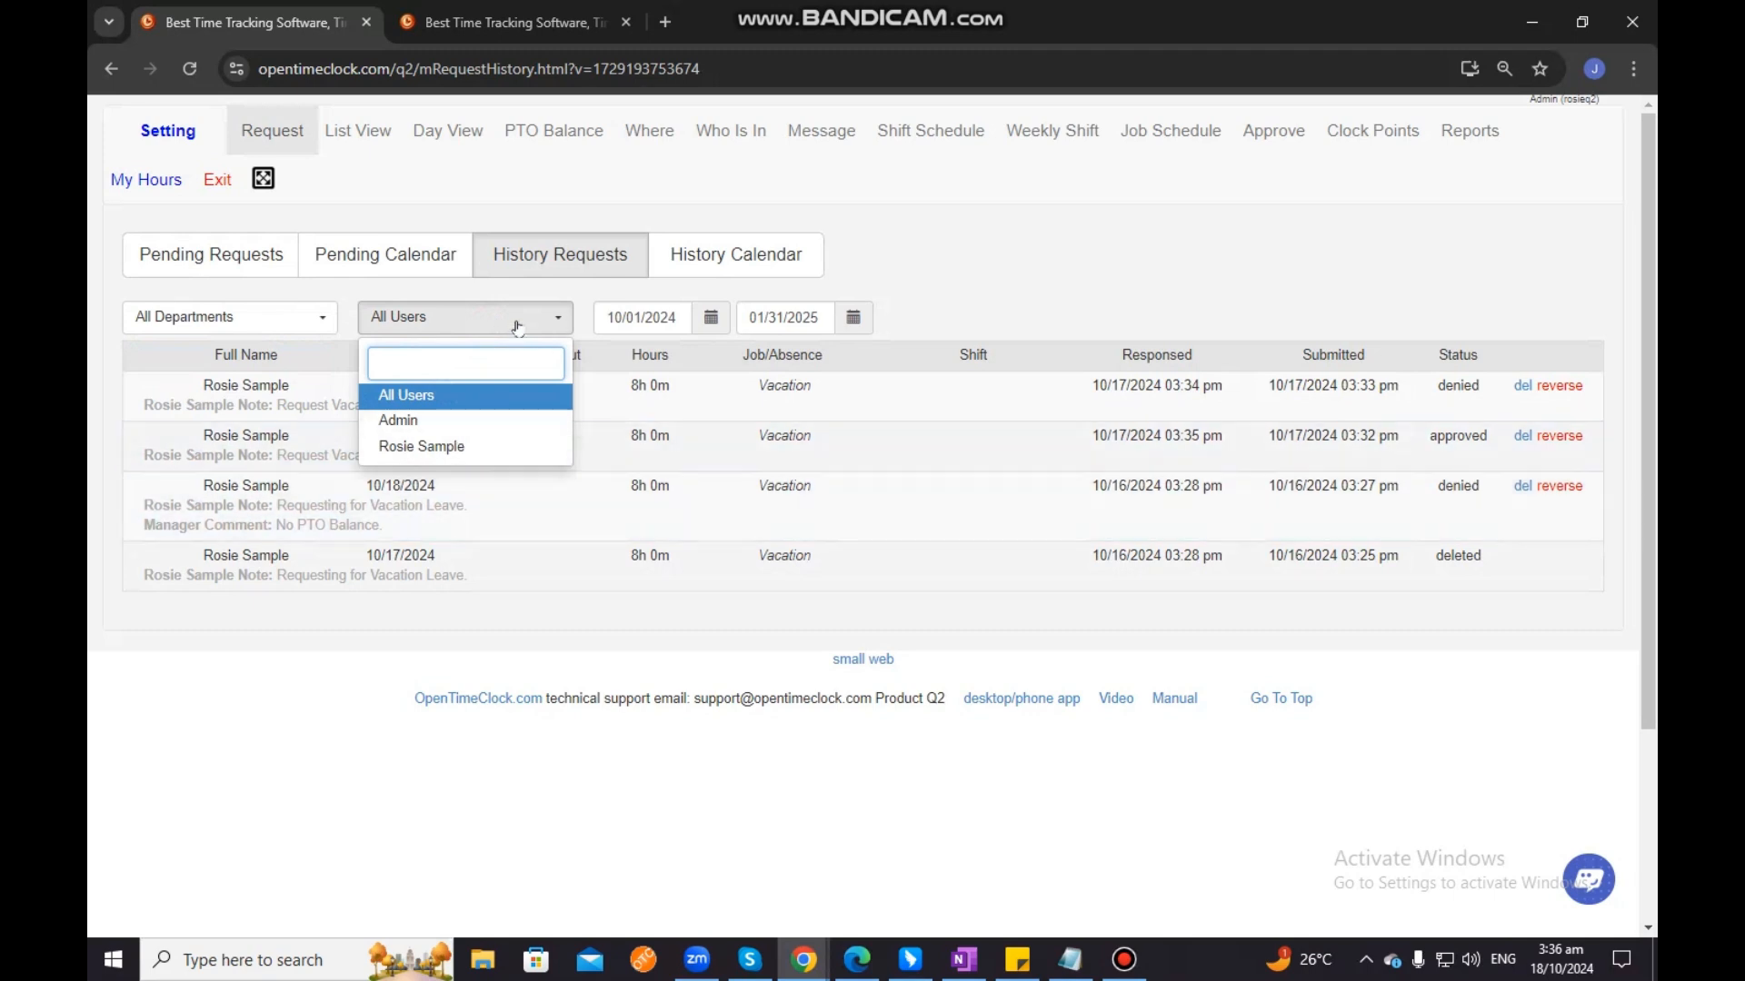
{"action": "left_click", "coordinate": [516, 323]}
{"action": "left_click", "coordinate": [711, 325]}
{"action": "left_click", "coordinate": [853, 317]}
{"action": "left_click", "coordinate": [1007, 285]}
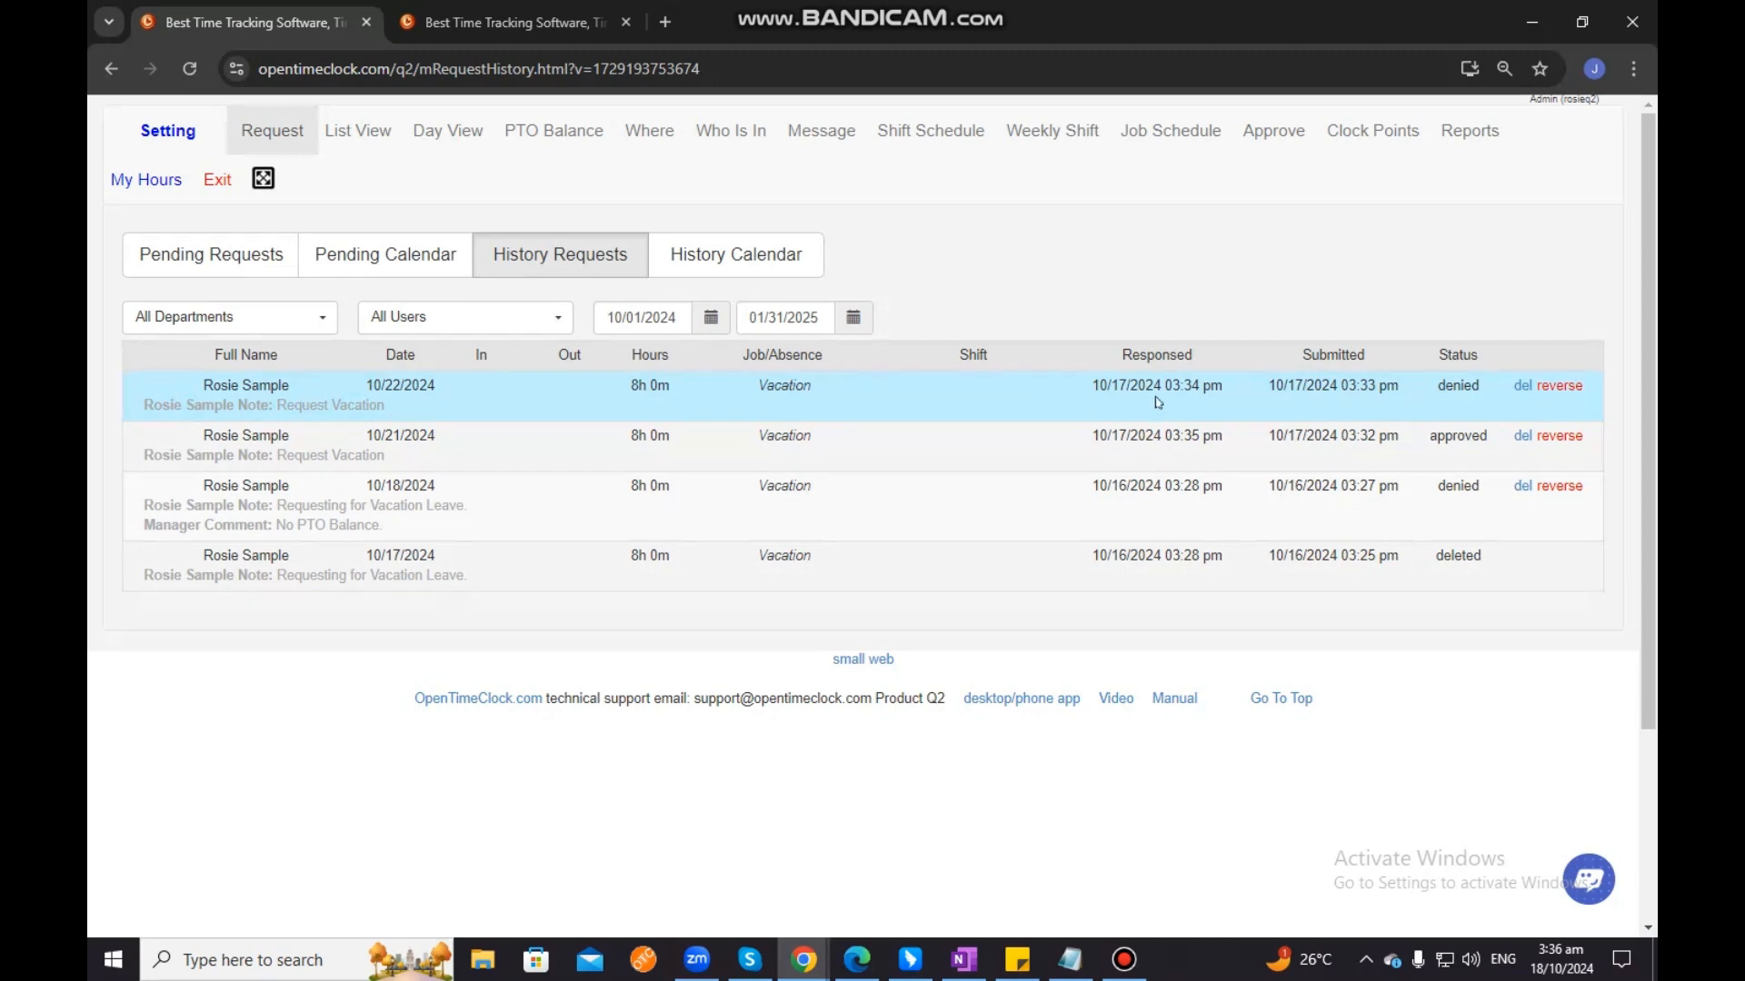
{"action": "left_click_drag", "start_coordinate": [1089, 386], "coordinate": [1483, 393]}
{"action": "left_click", "coordinate": [1209, 390]}
{"action": "left_click", "coordinate": [1479, 386]}
Delete the 10/22/2024 request from the history and reverse the decisions on the 10/21/2024 and 10/18/2024 requests
{"action": "left_click", "coordinate": [1520, 386]}
{"action": "left_click", "coordinate": [1562, 436]}
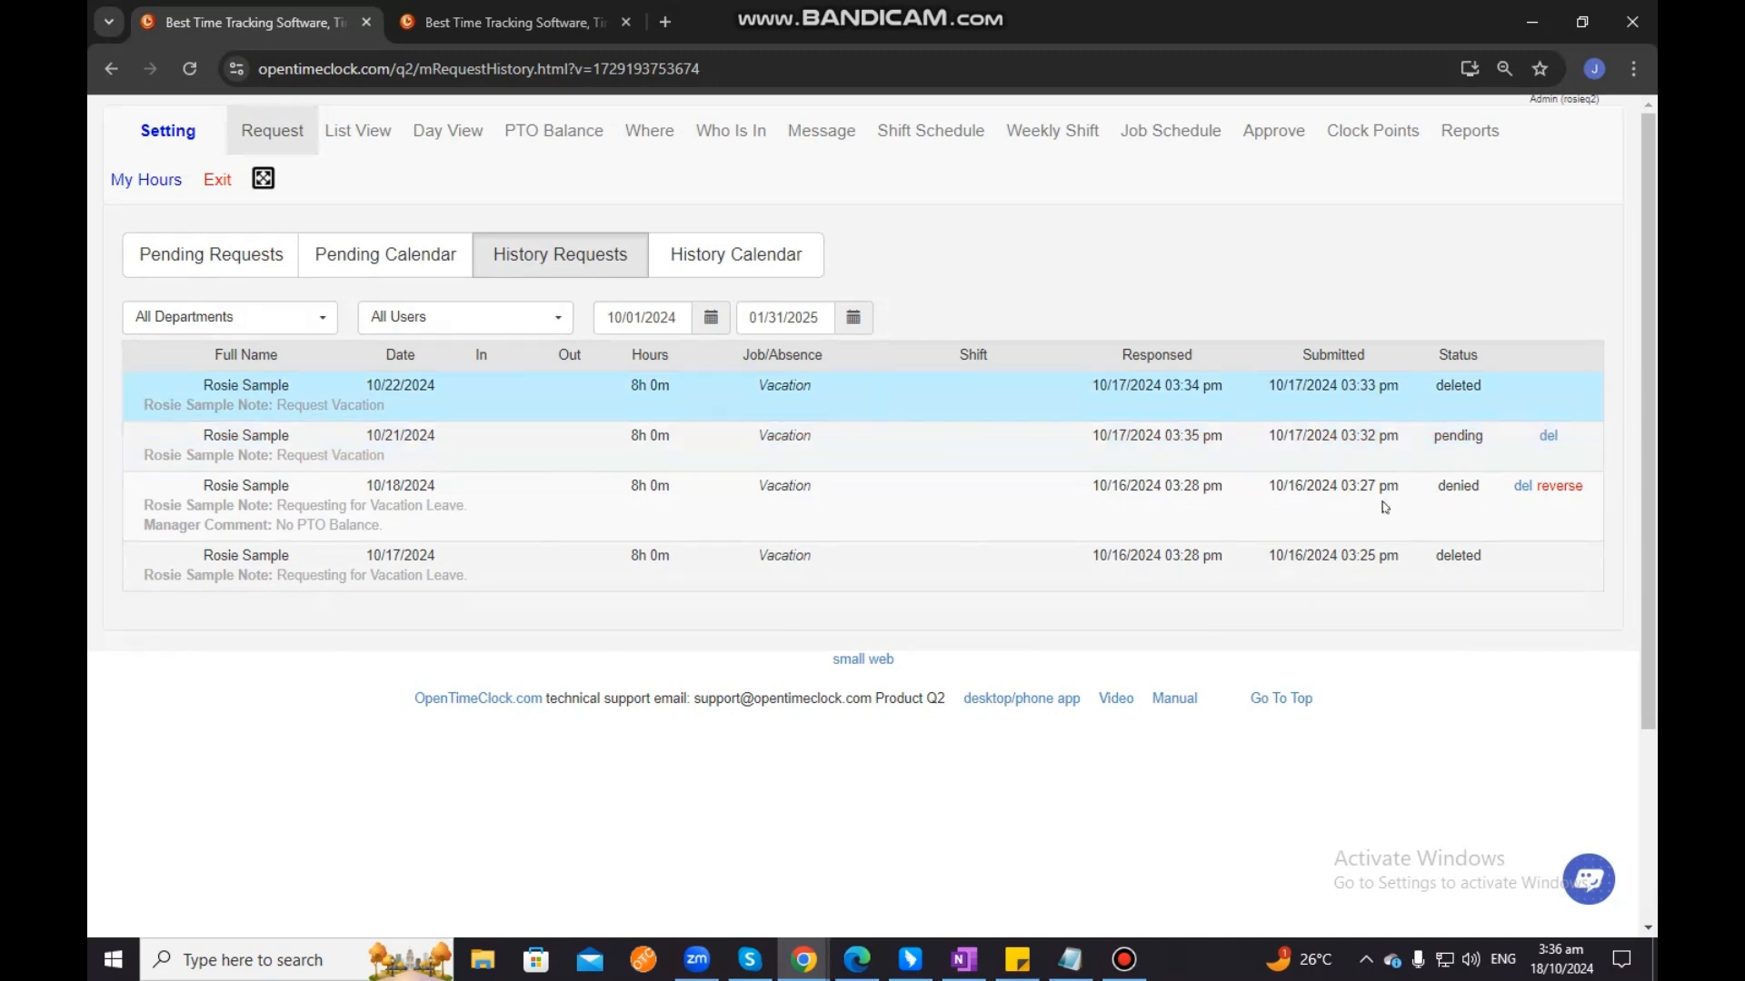
{"action": "left_click", "coordinate": [1561, 486]}
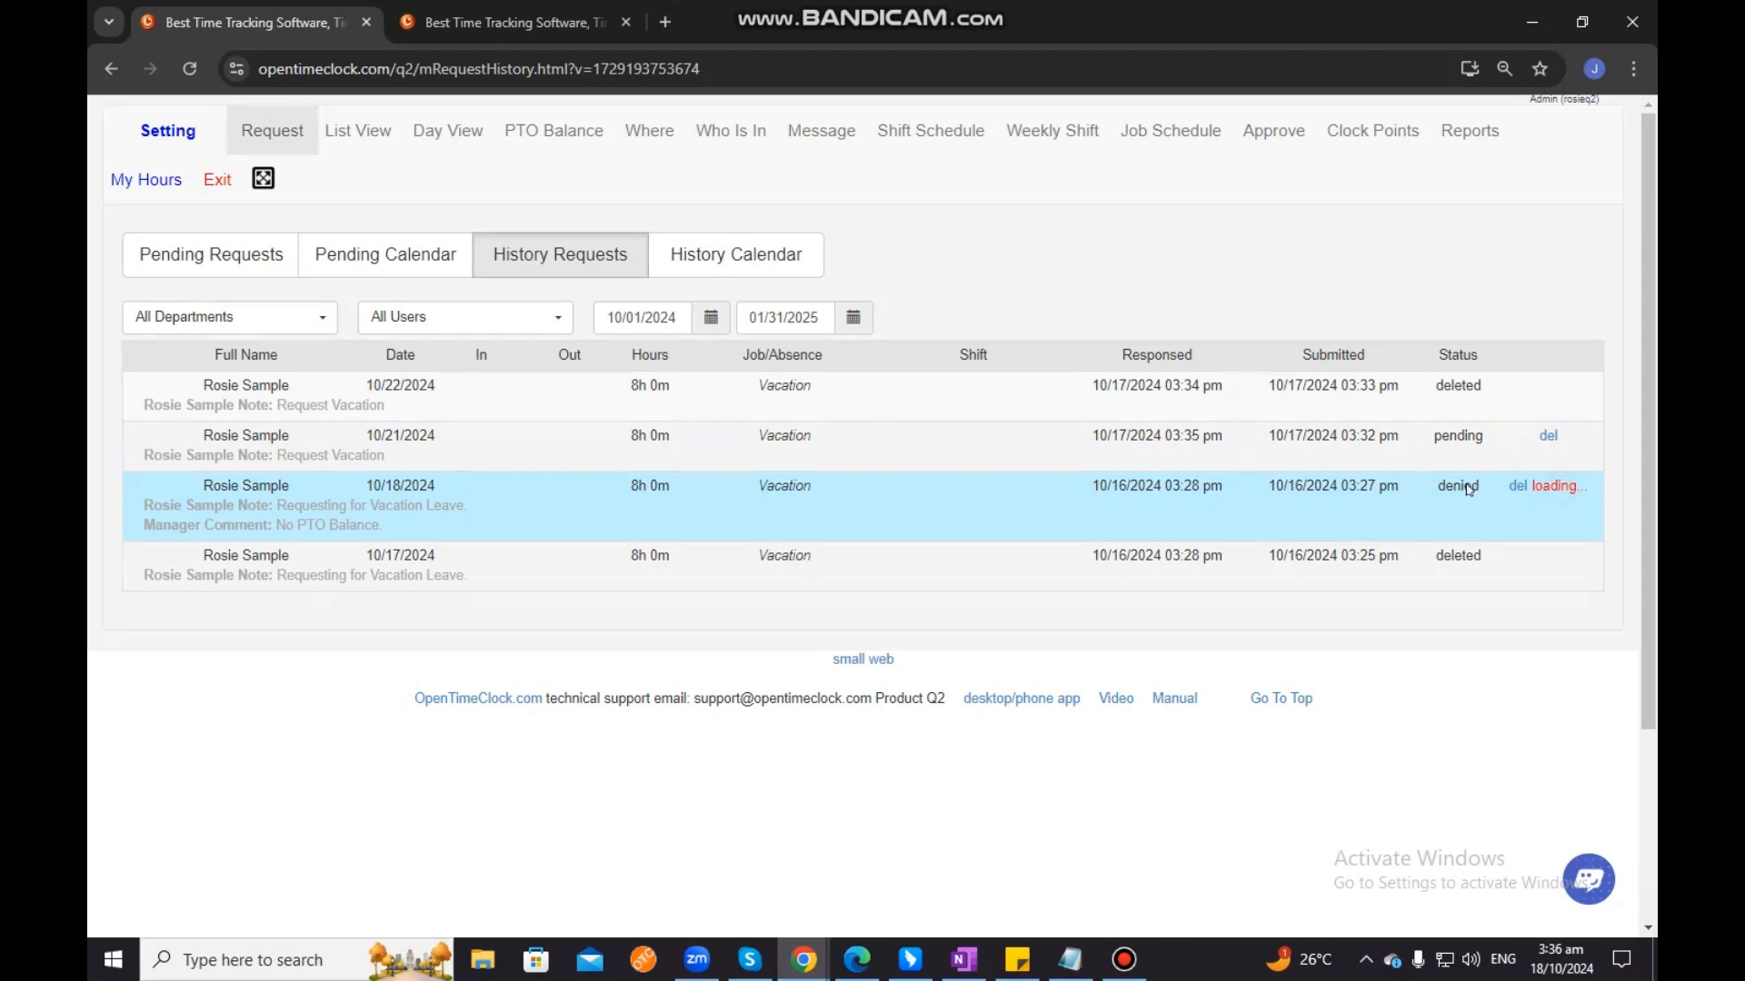
{"action": "left_click_drag", "start_coordinate": [1435, 439], "coordinate": [1490, 444]}
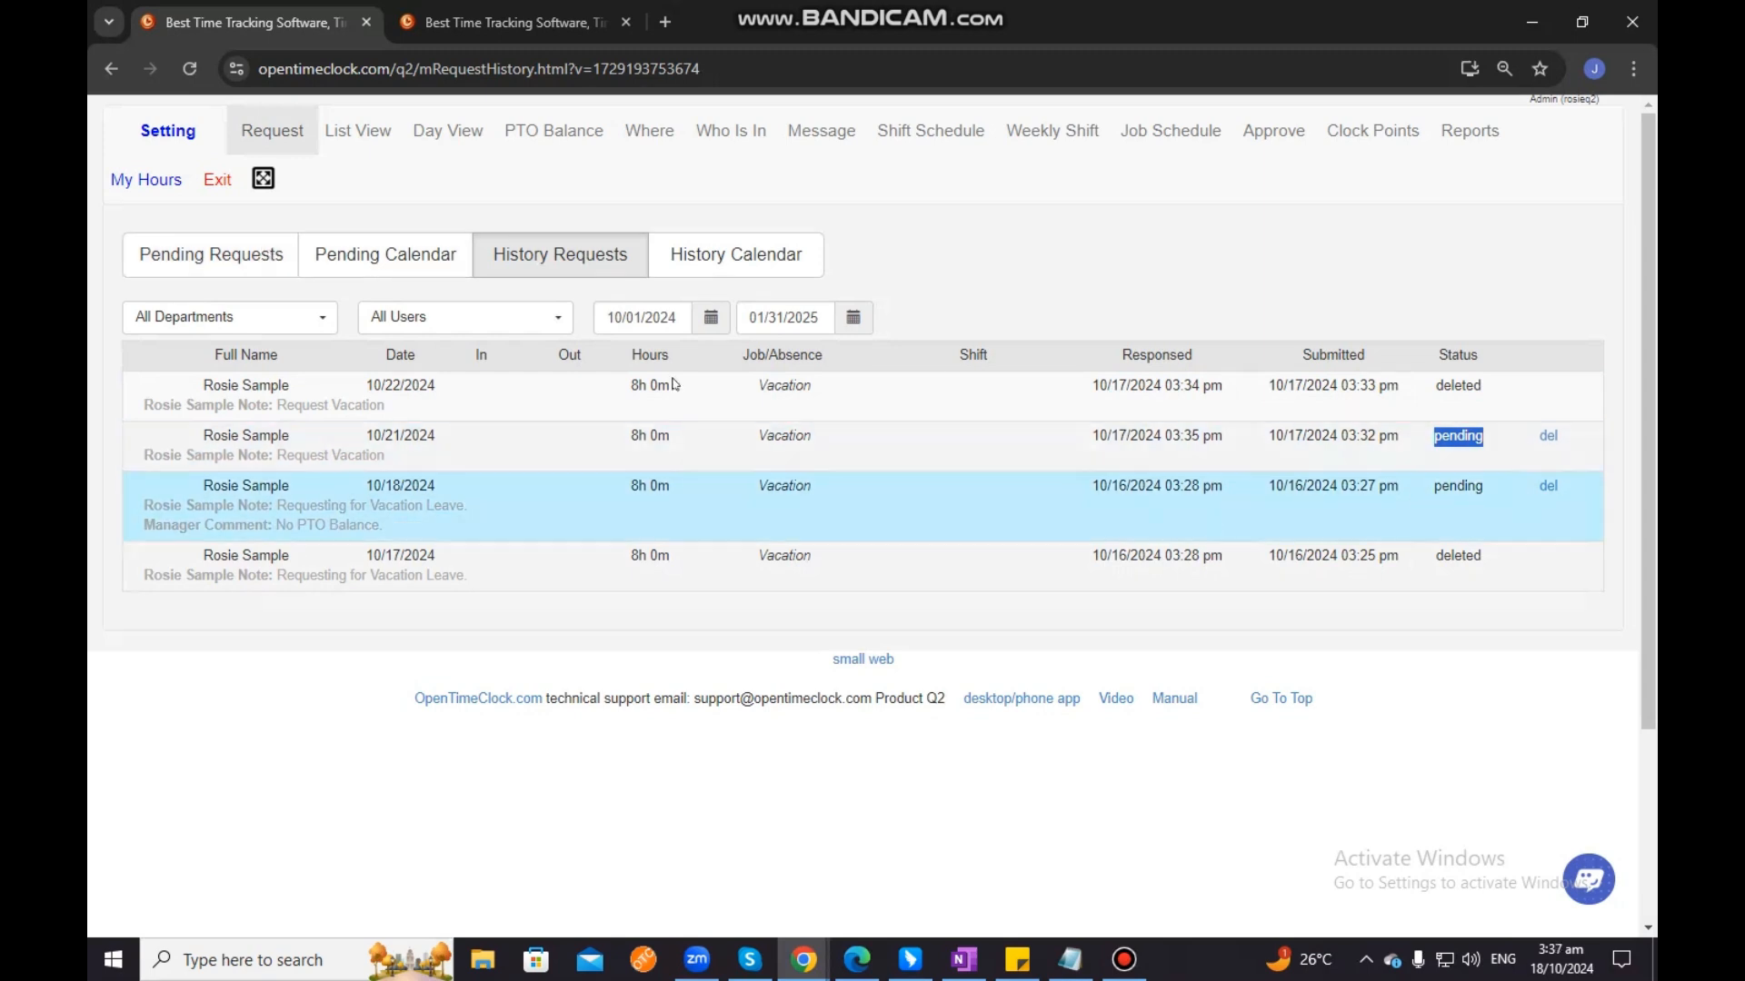
Examine the reversed requests in the pending list and the request statuses on the October 2024 history calendar
{"action": "left_click", "coordinate": [247, 255]}
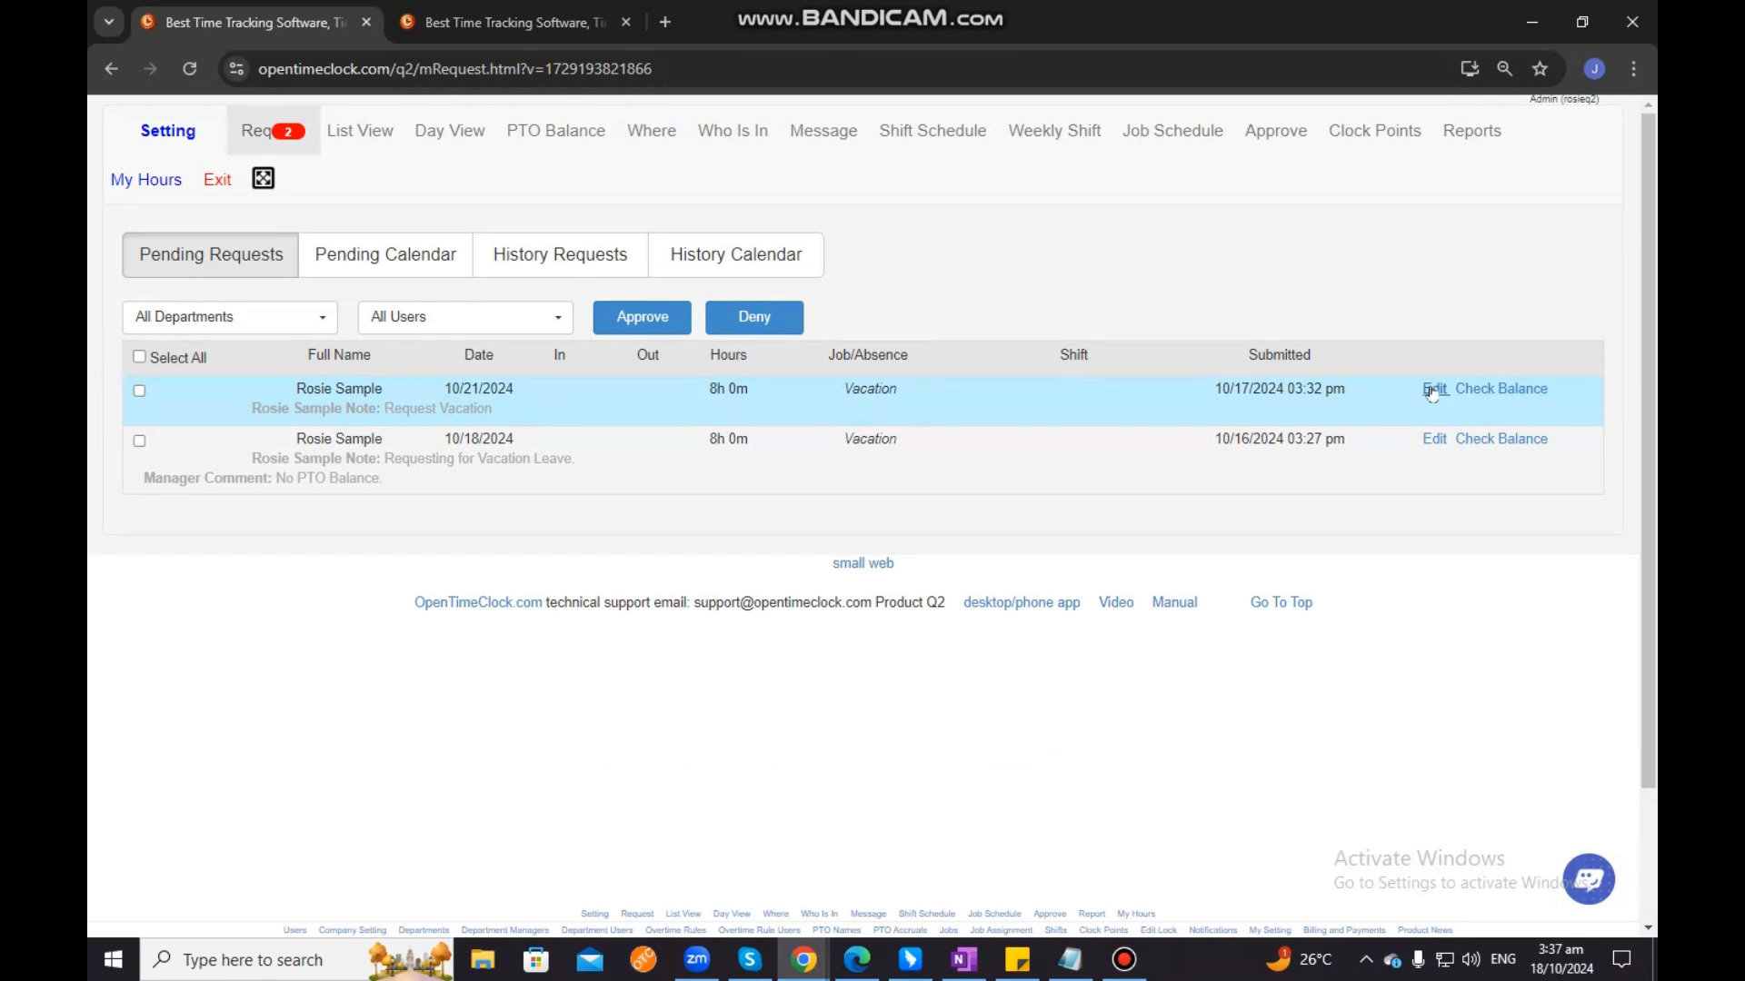
{"action": "left_click", "coordinate": [708, 266]}
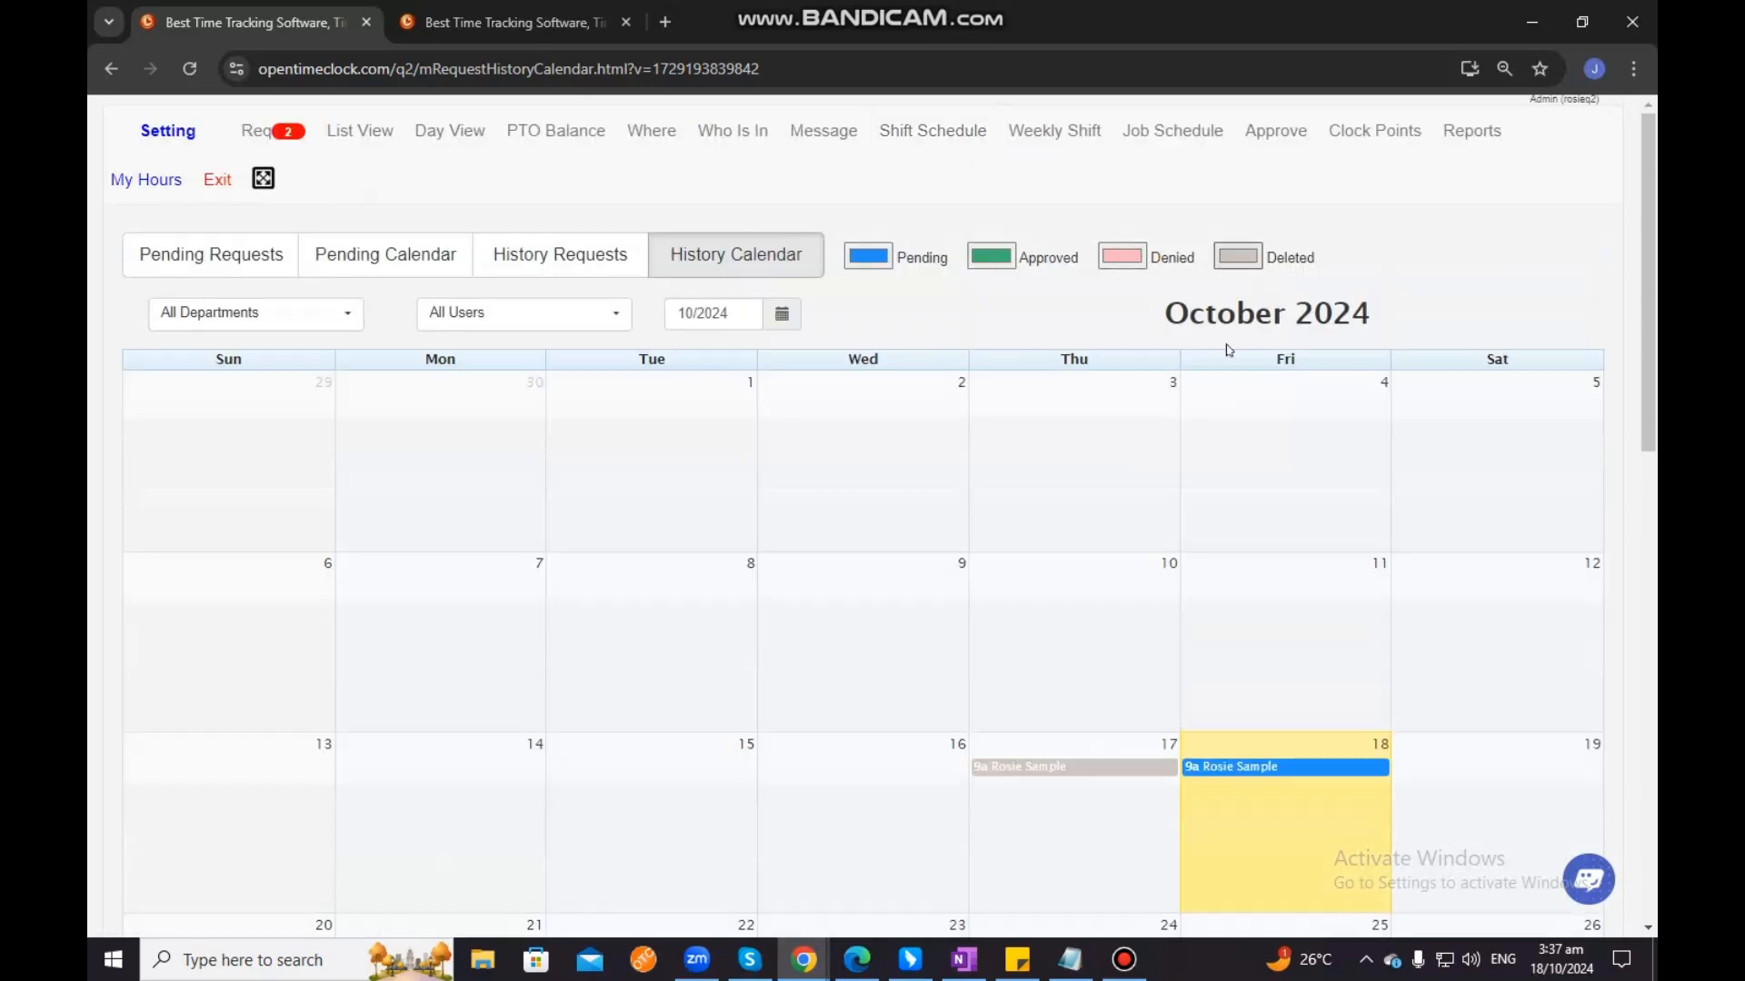
{"action": "scroll", "coordinate": [1219, 381], "scroll_direction": "down", "scroll_amount": 2}
{"action": "scroll", "coordinate": [1212, 414], "scroll_direction": "down", "scroll_amount": 9}
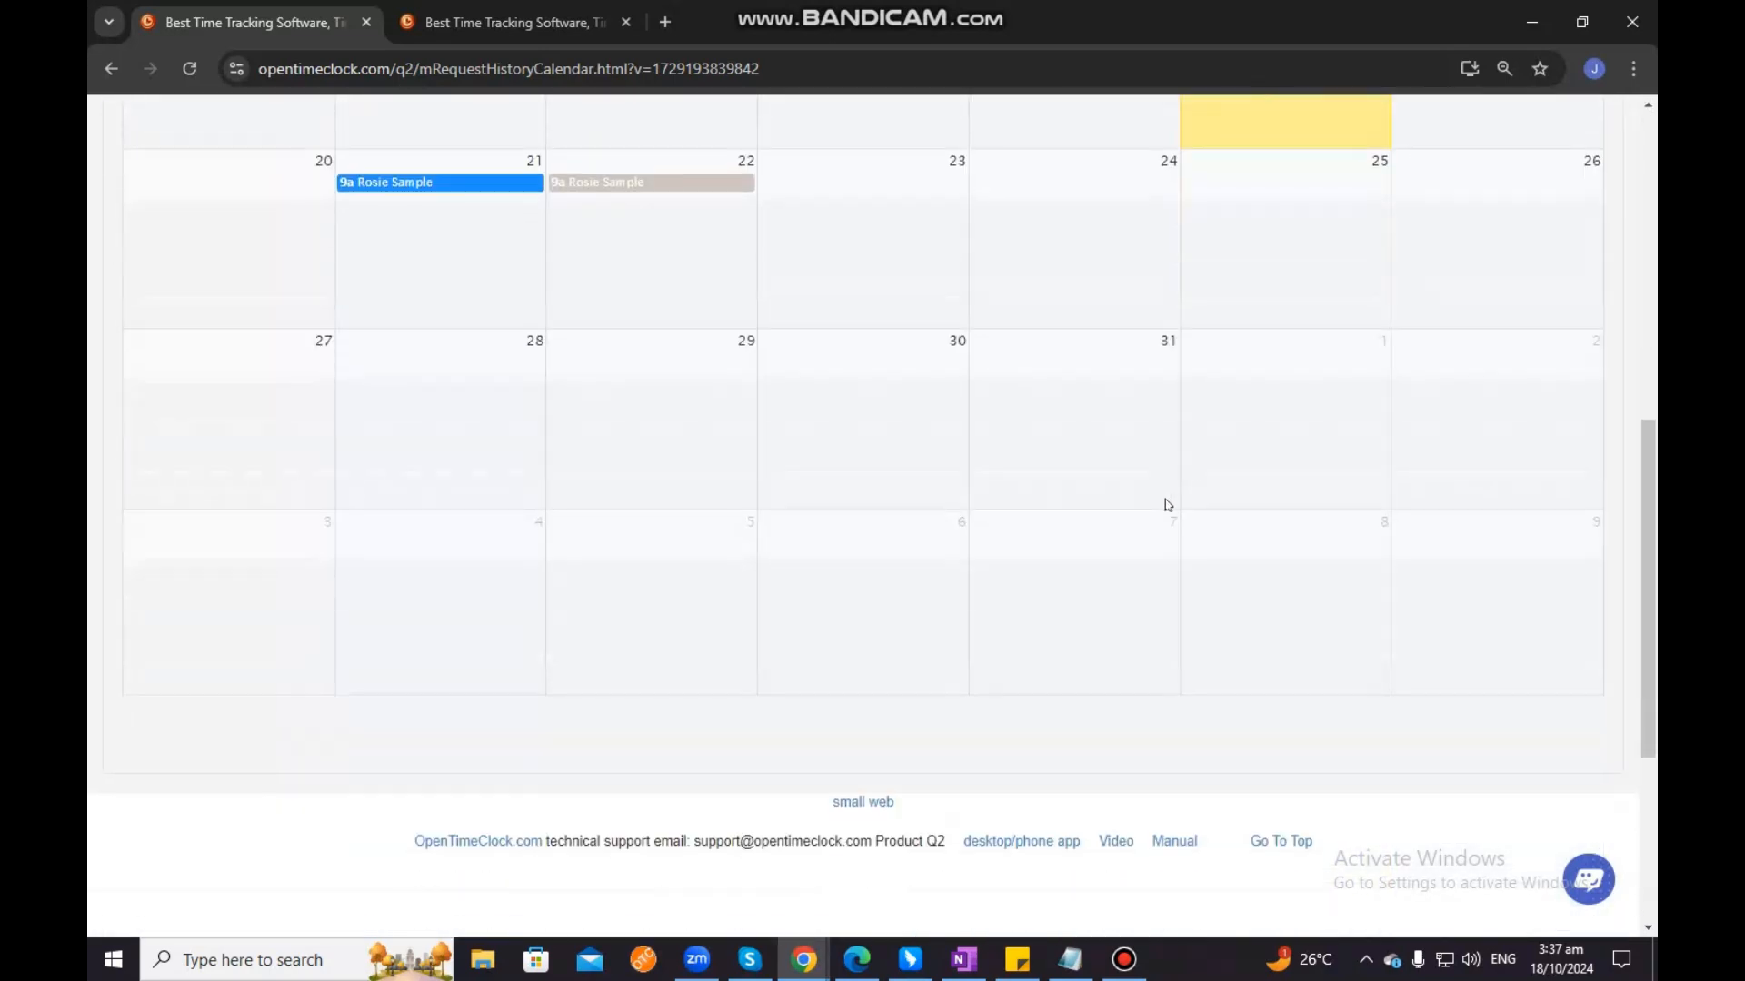
{"action": "scroll", "coordinate": [1166, 491], "scroll_direction": "up", "scroll_amount": 5}
{"action": "scroll", "coordinate": [1159, 488], "scroll_direction": "up", "scroll_amount": 5}
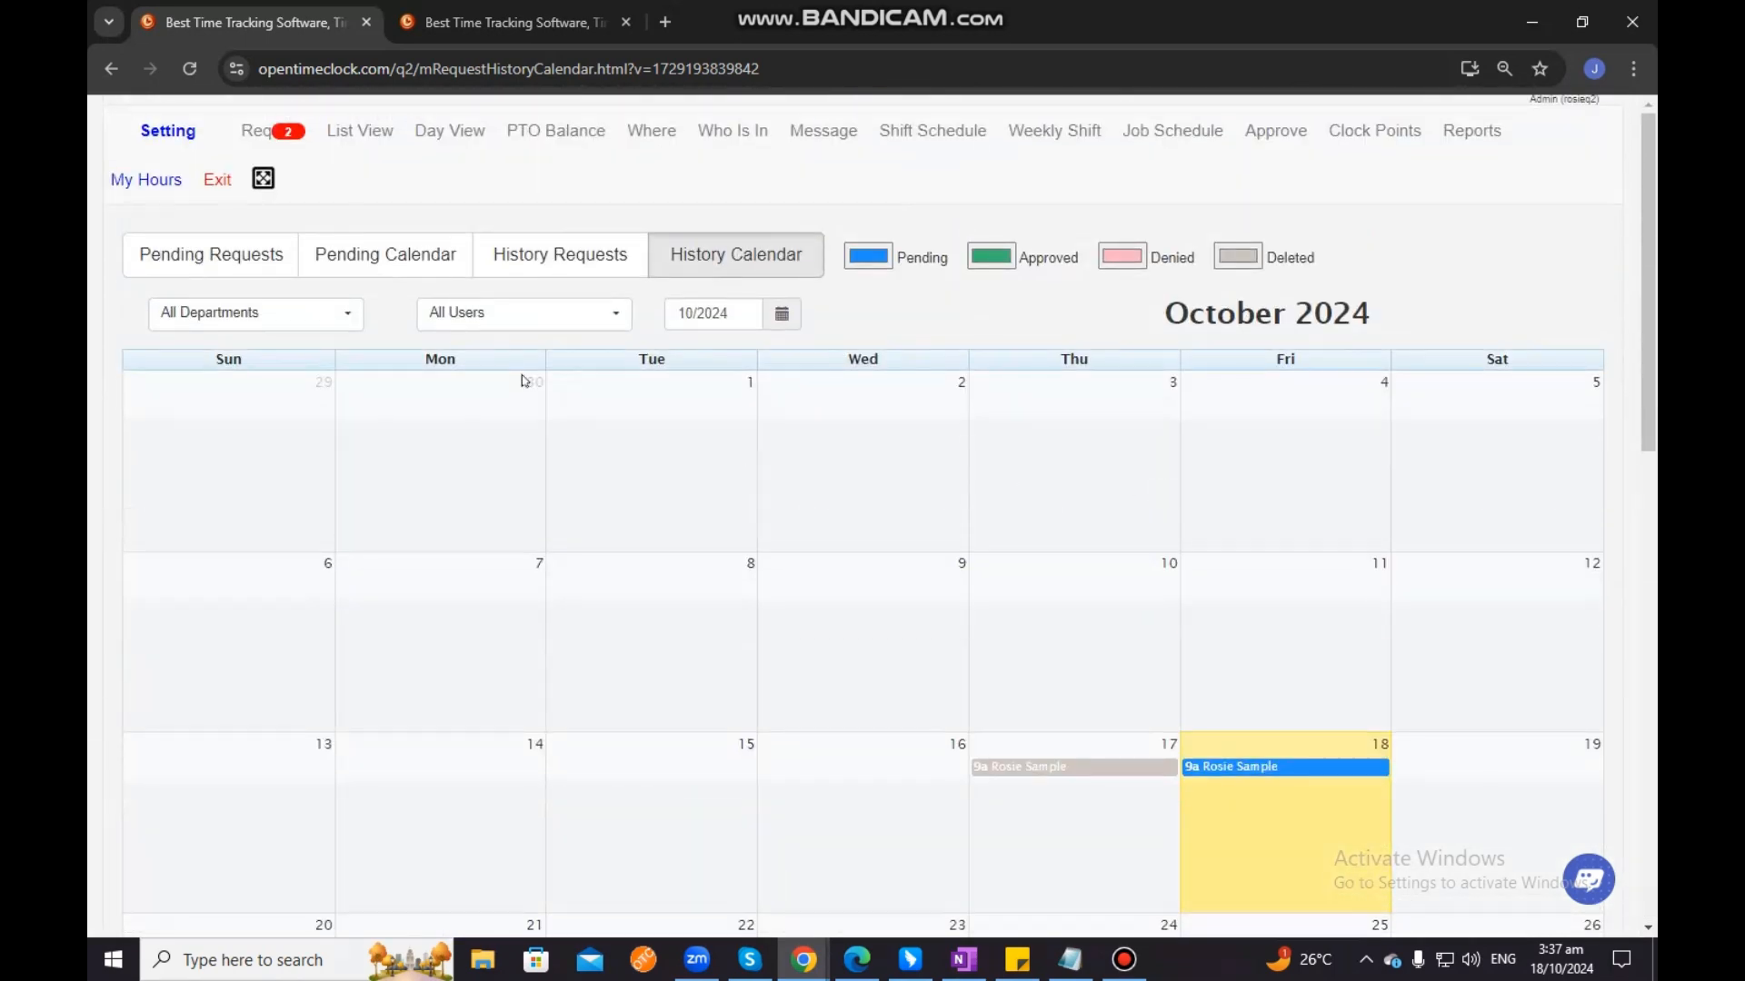
{"action": "scroll", "coordinate": [564, 482], "scroll_direction": "down", "scroll_amount": 2}
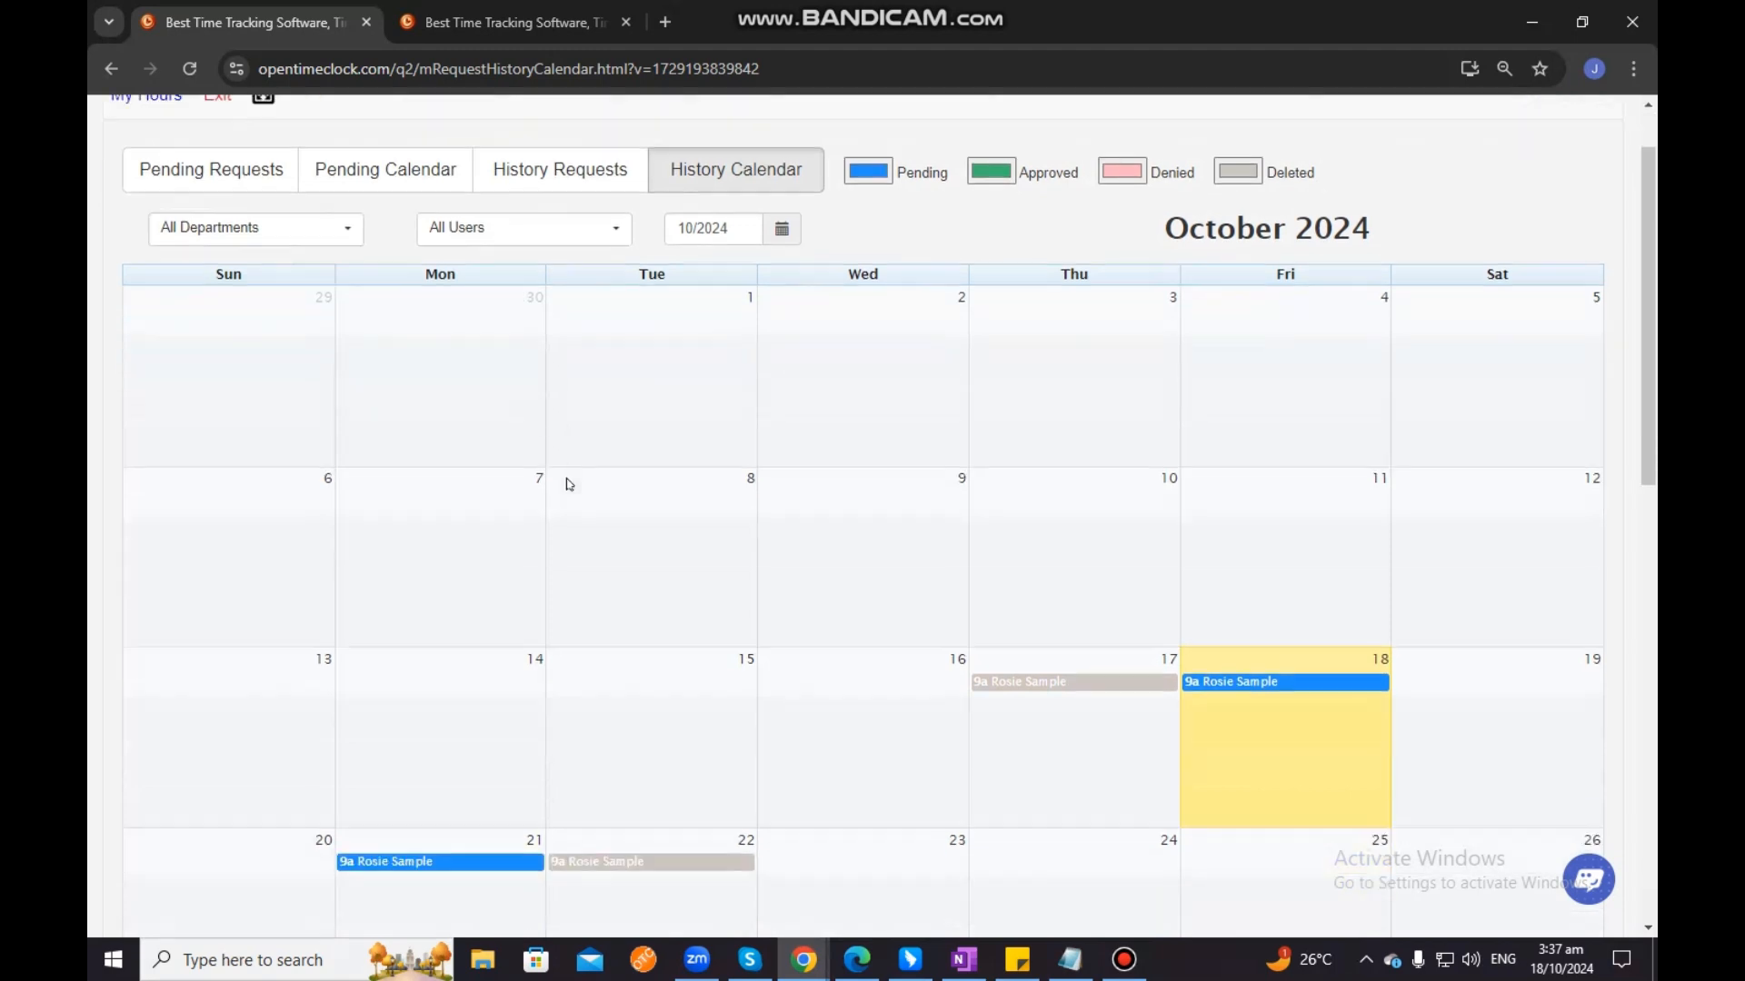
Start a new working entry request in the employee's account with -Normal Work as the job name
{"action": "scroll", "coordinate": [569, 484], "scroll_direction": "up", "scroll_amount": 2}
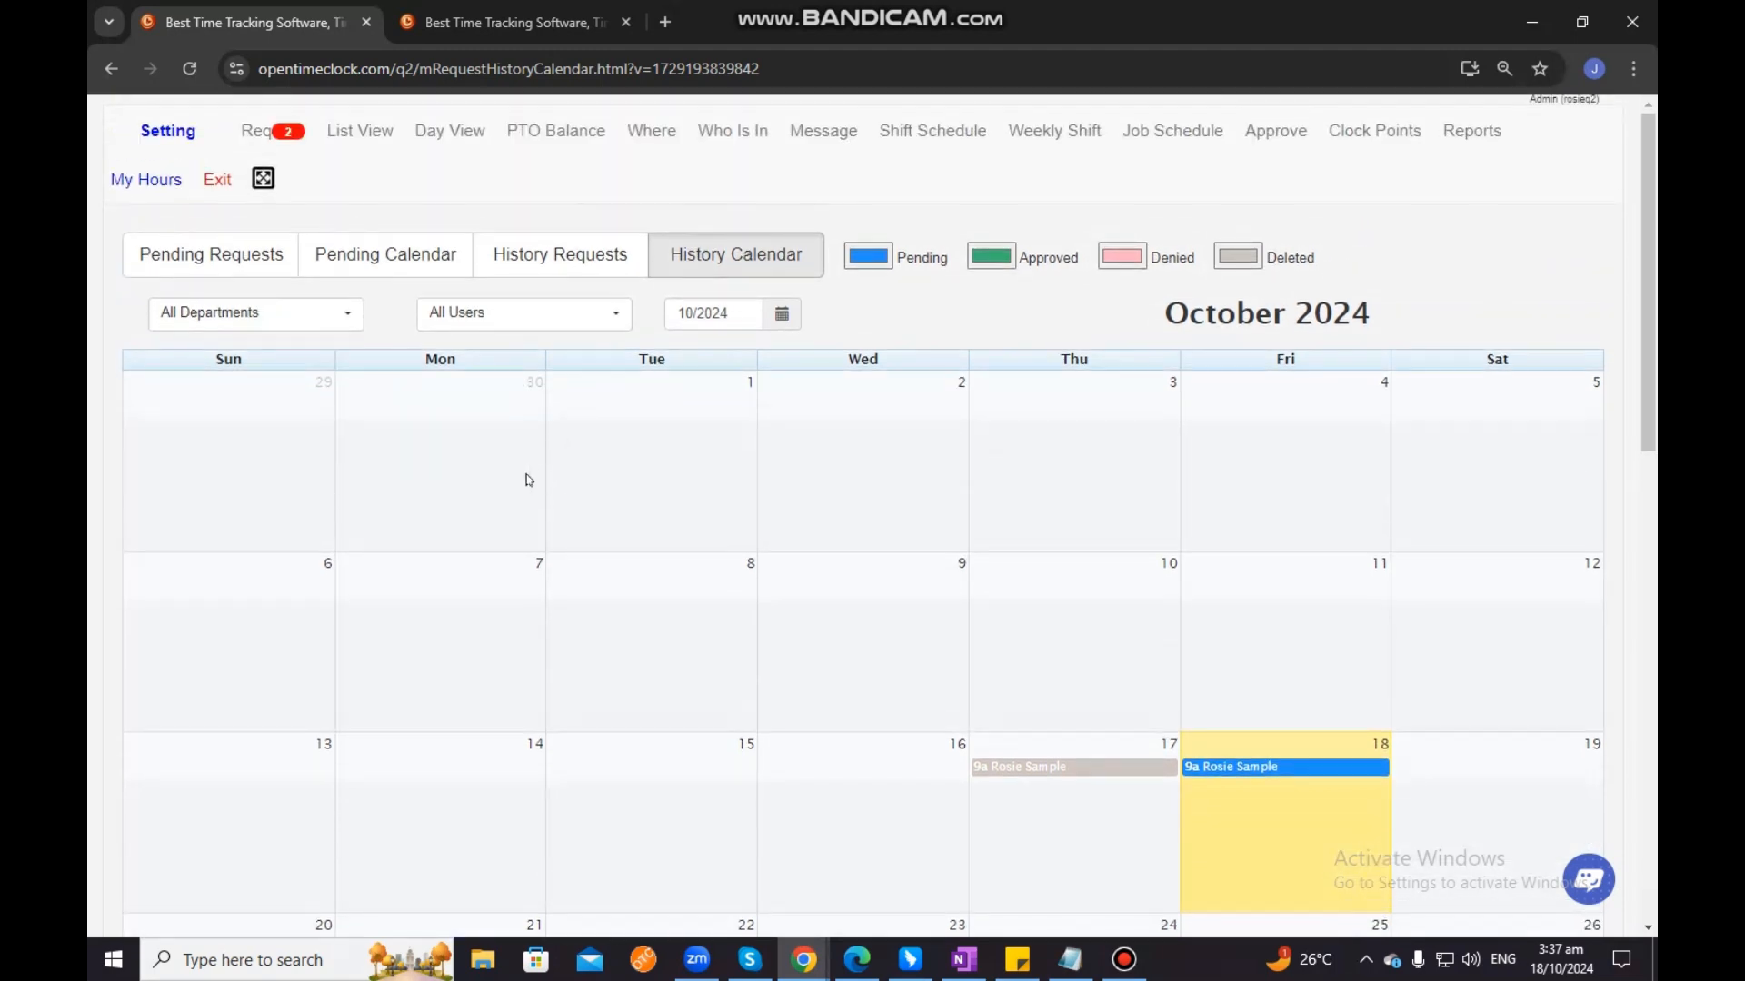
{"action": "left_click", "coordinate": [244, 256]}
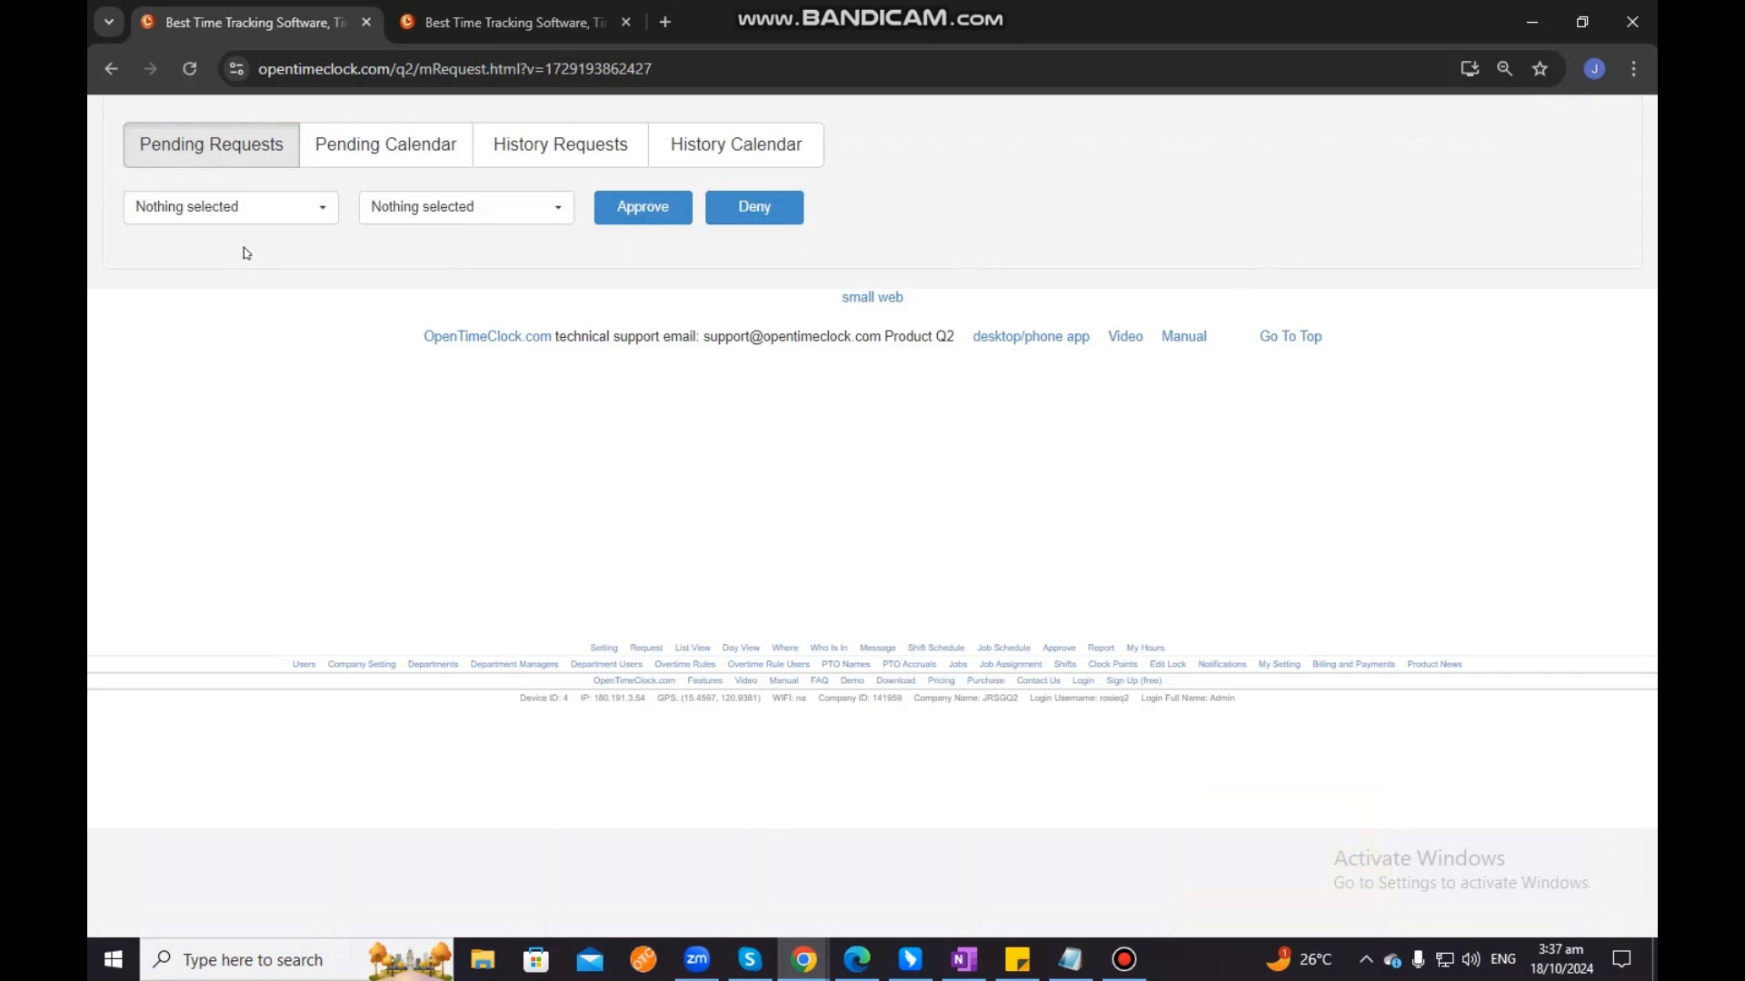
{"action": "left_click", "coordinate": [509, 22]}
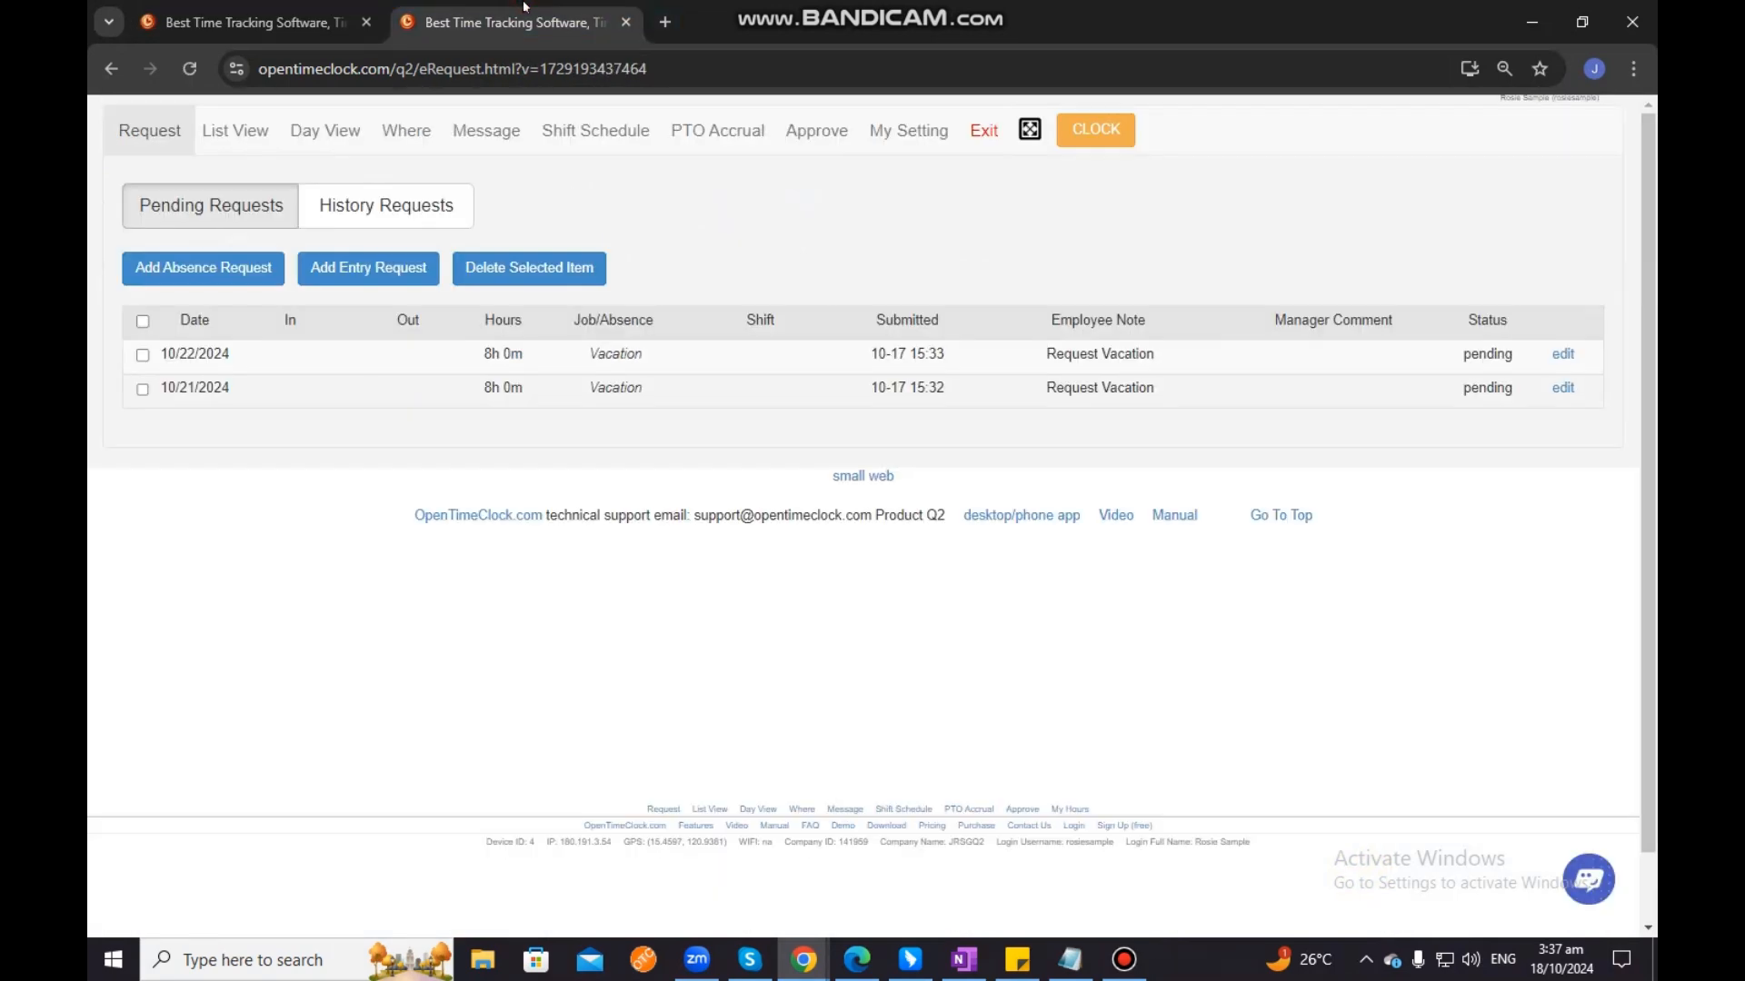
{"action": "left_click", "coordinate": [379, 270]}
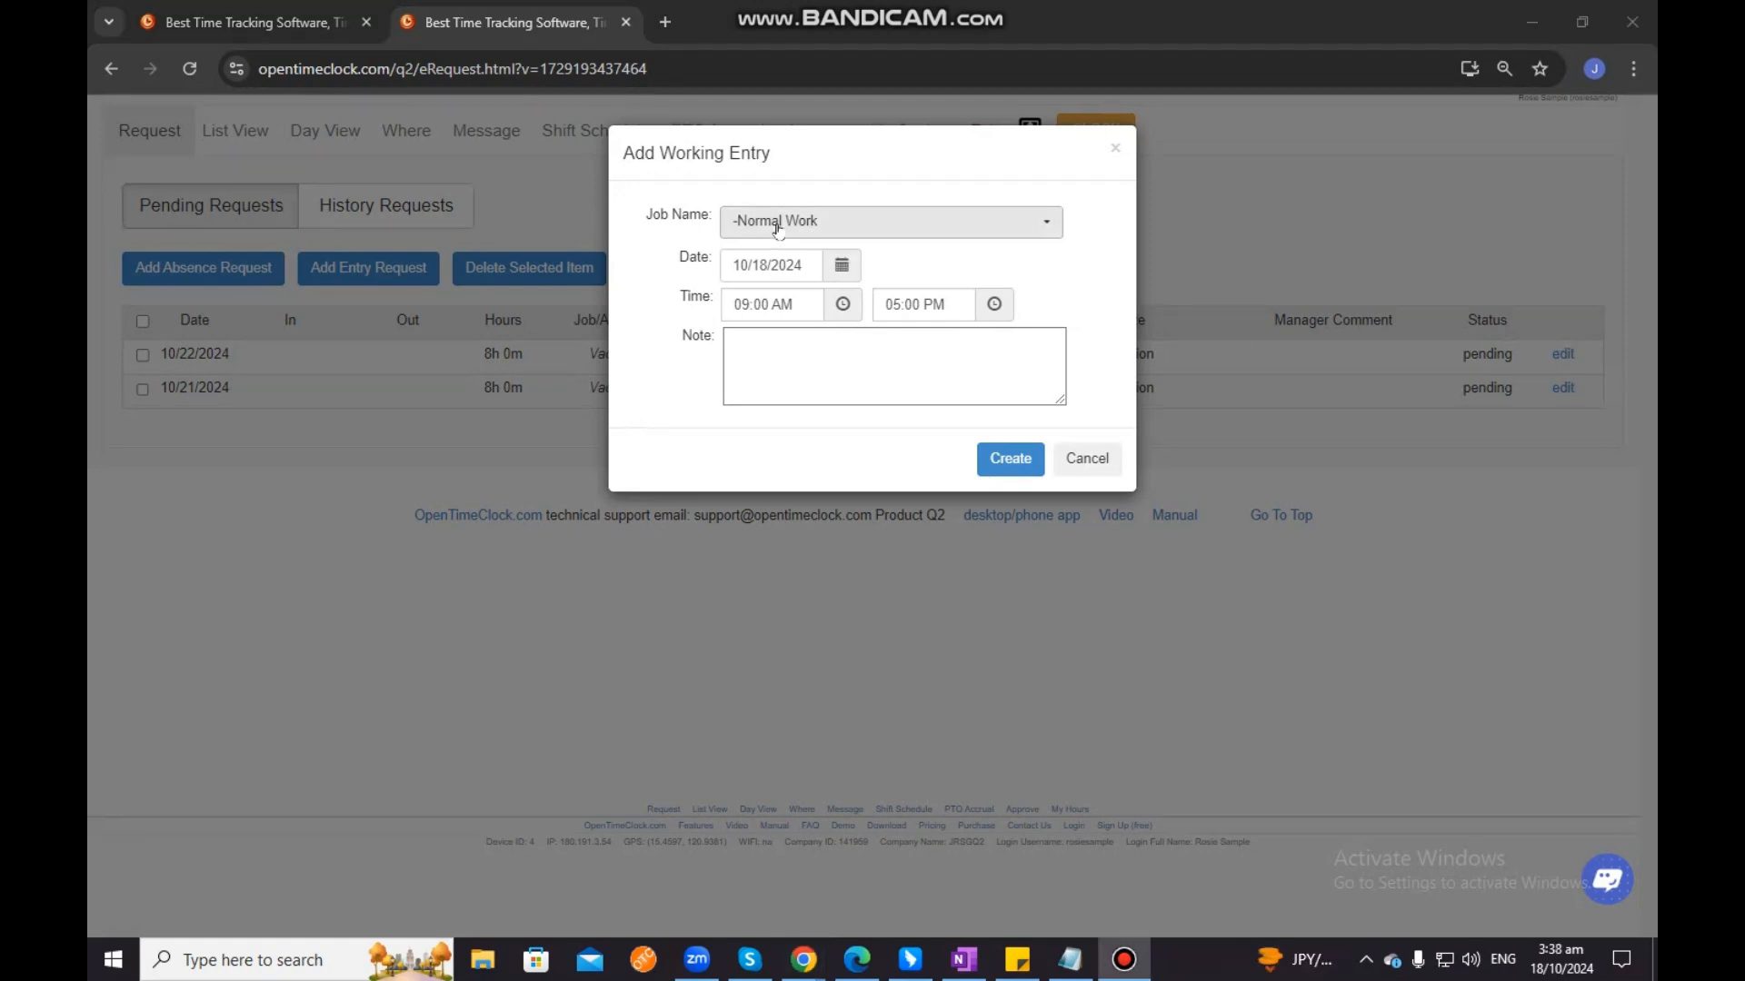
{"action": "left_click", "coordinate": [850, 232]}
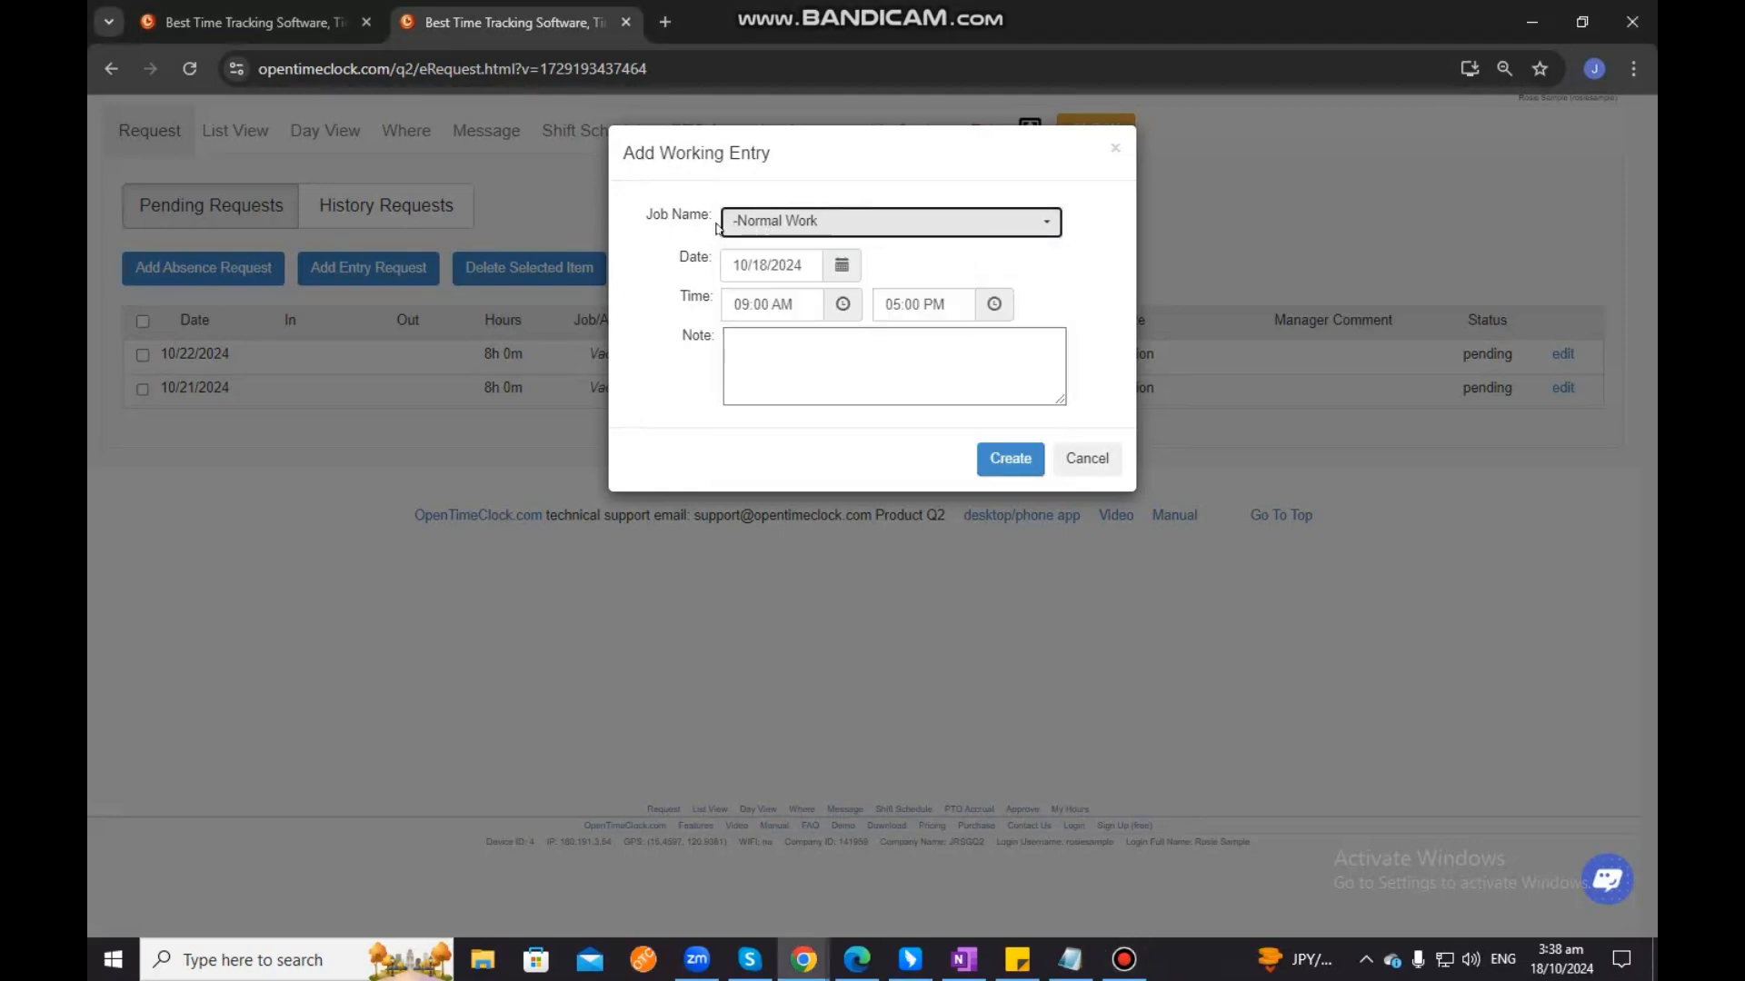
{"action": "left_click", "coordinate": [798, 227]}
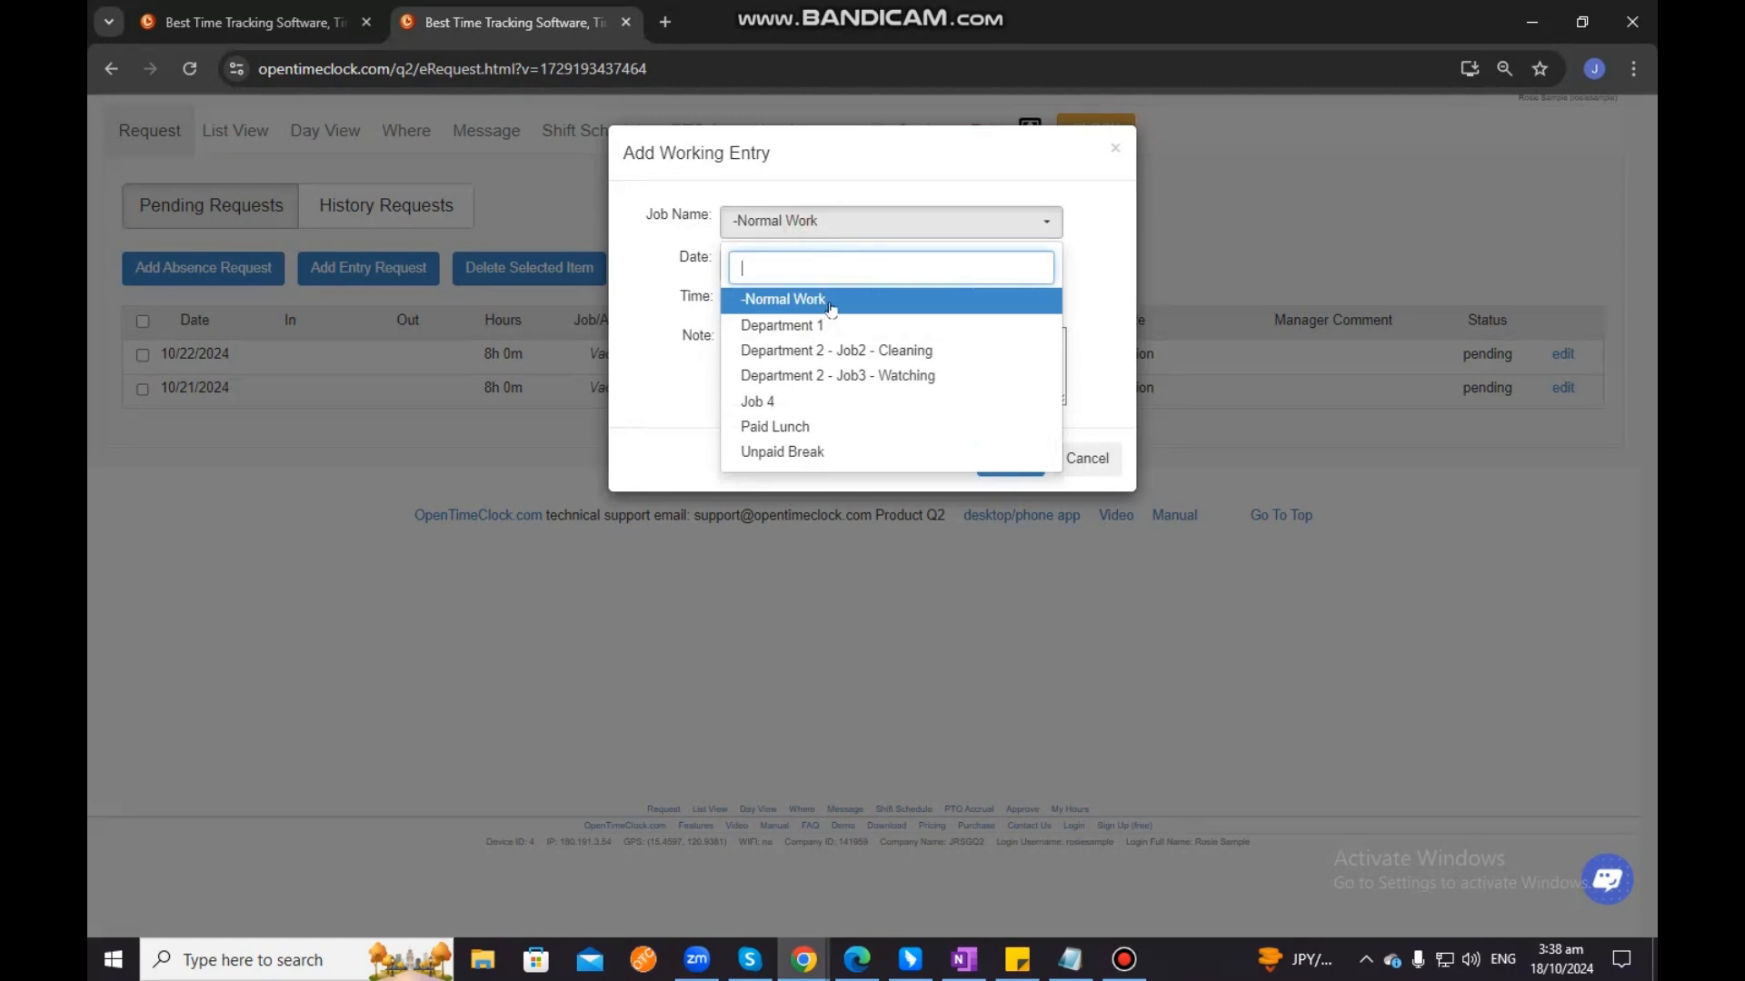
{"action": "left_click", "coordinate": [829, 302]}
{"action": "left_click", "coordinate": [831, 226]}
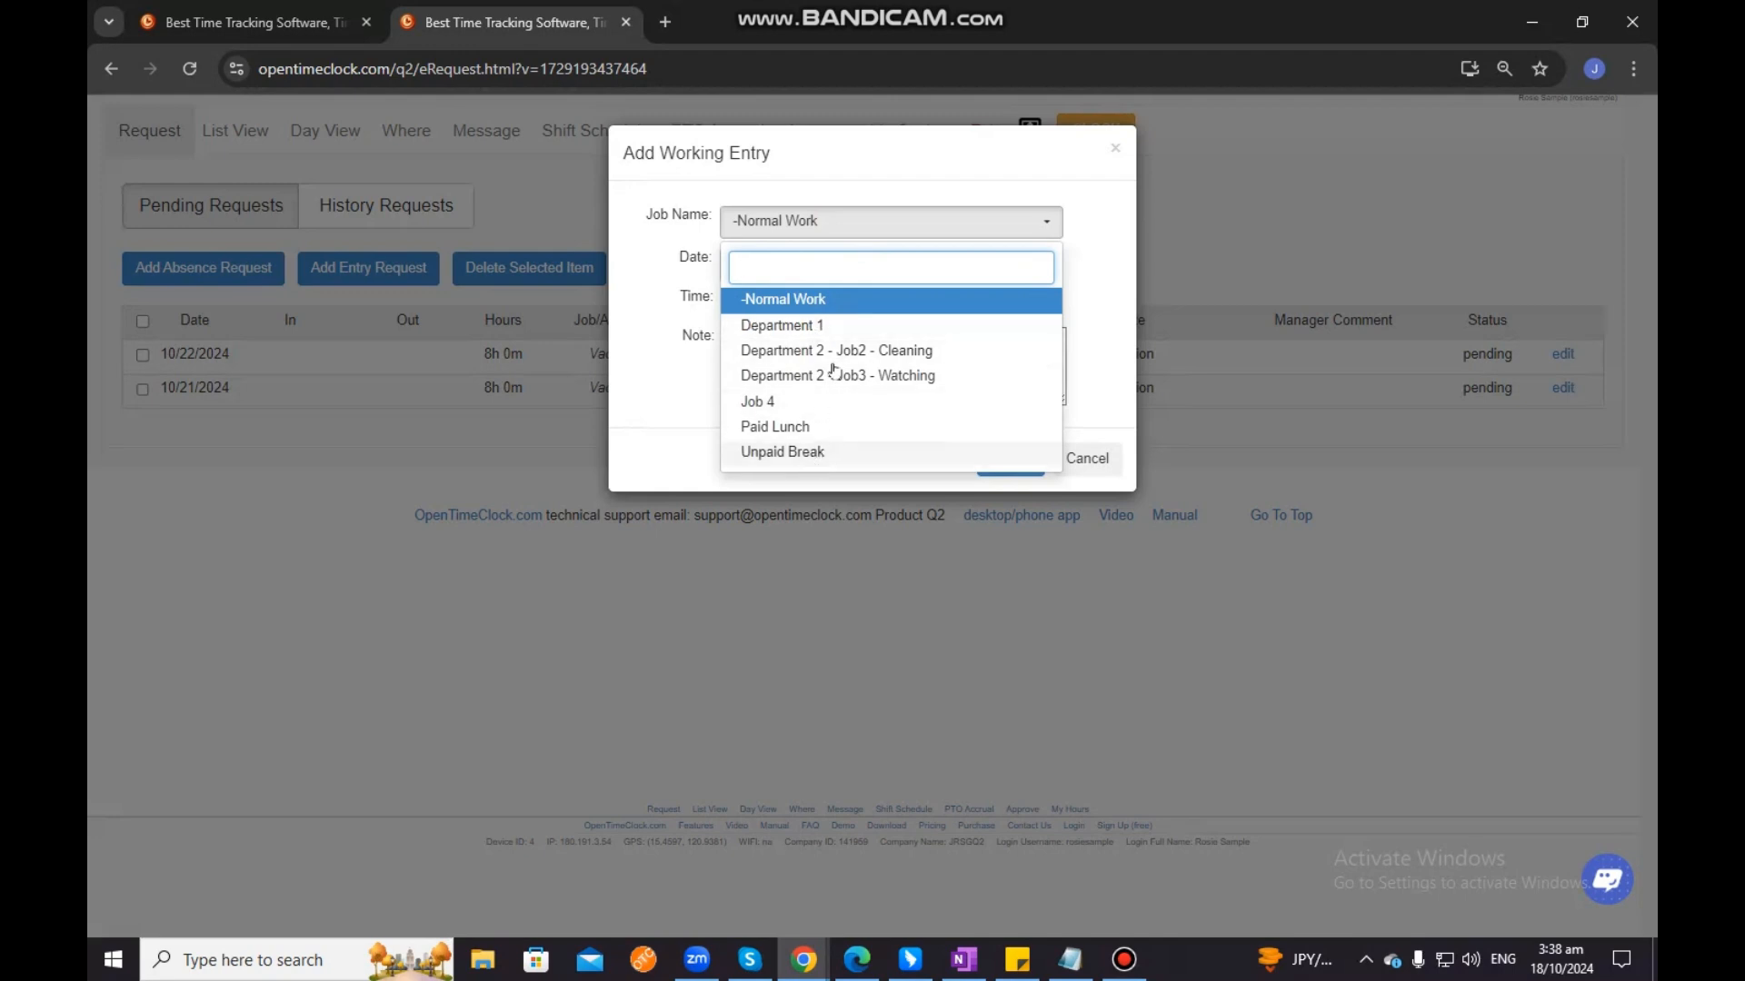
{"action": "left_click", "coordinate": [823, 325]}
{"action": "left_click", "coordinate": [836, 221]}
{"action": "left_click", "coordinate": [834, 299]}
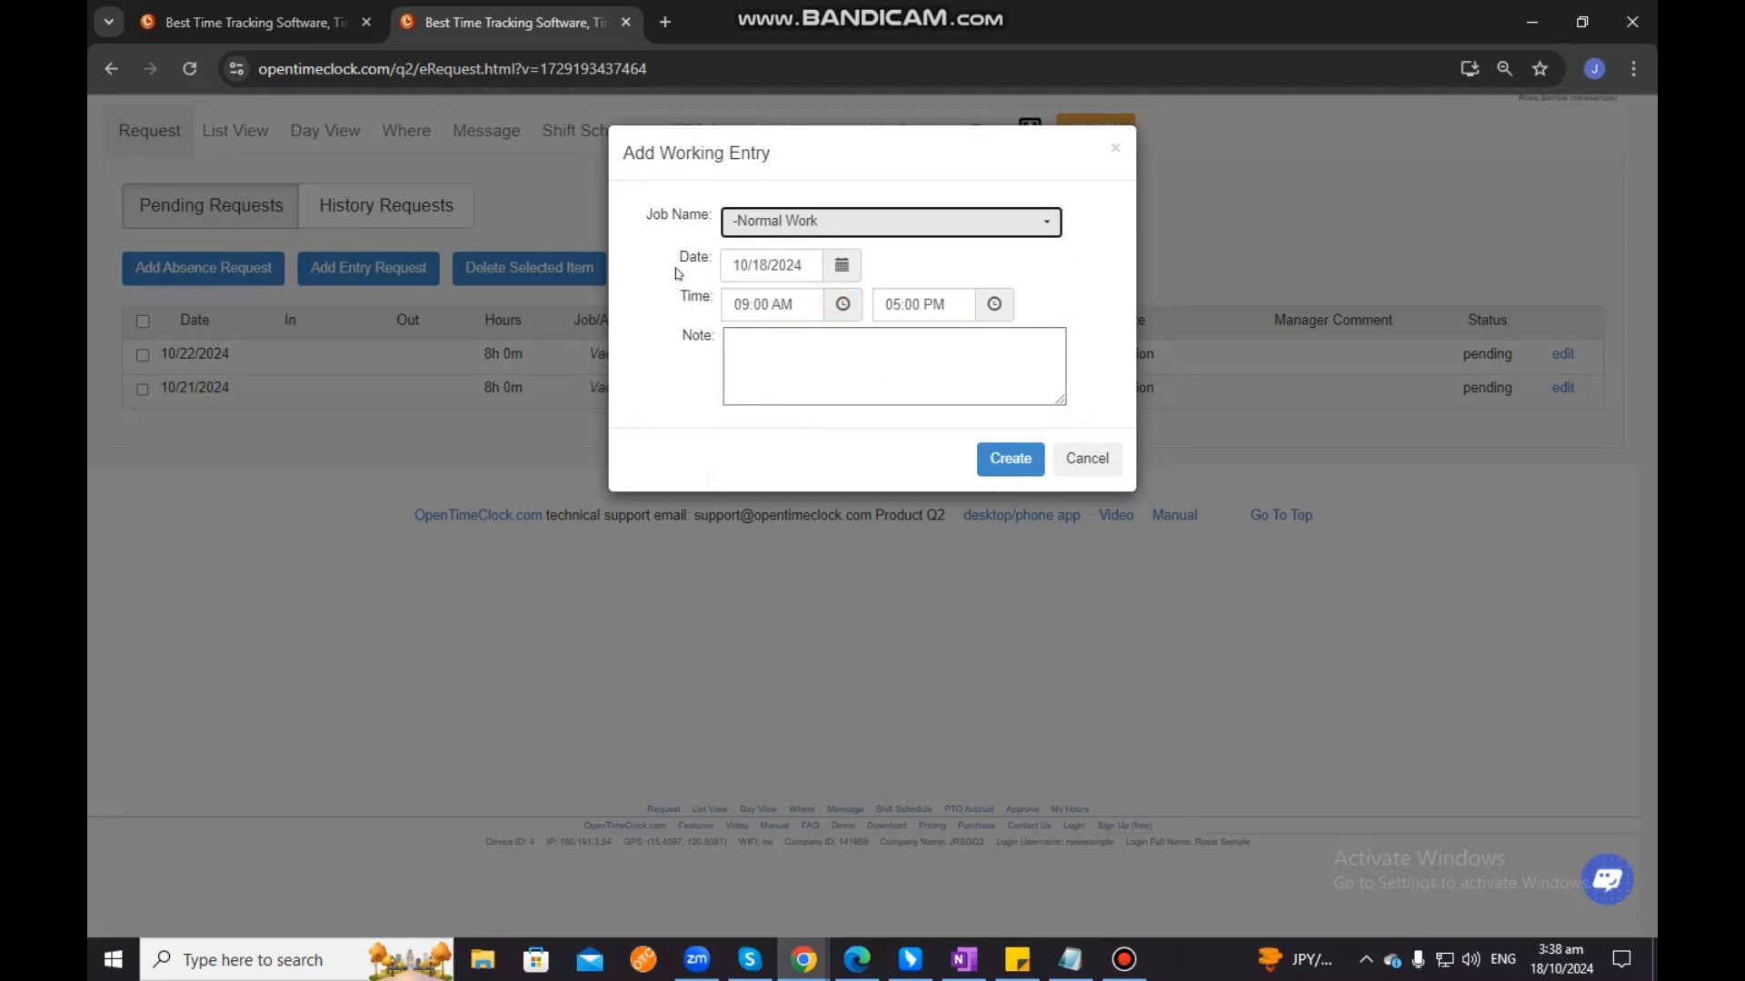
Set the working entry's date to 10/18/2024 and its time from 07:00 AM to 05:00 PM
{"action": "left_click", "coordinate": [840, 266]}
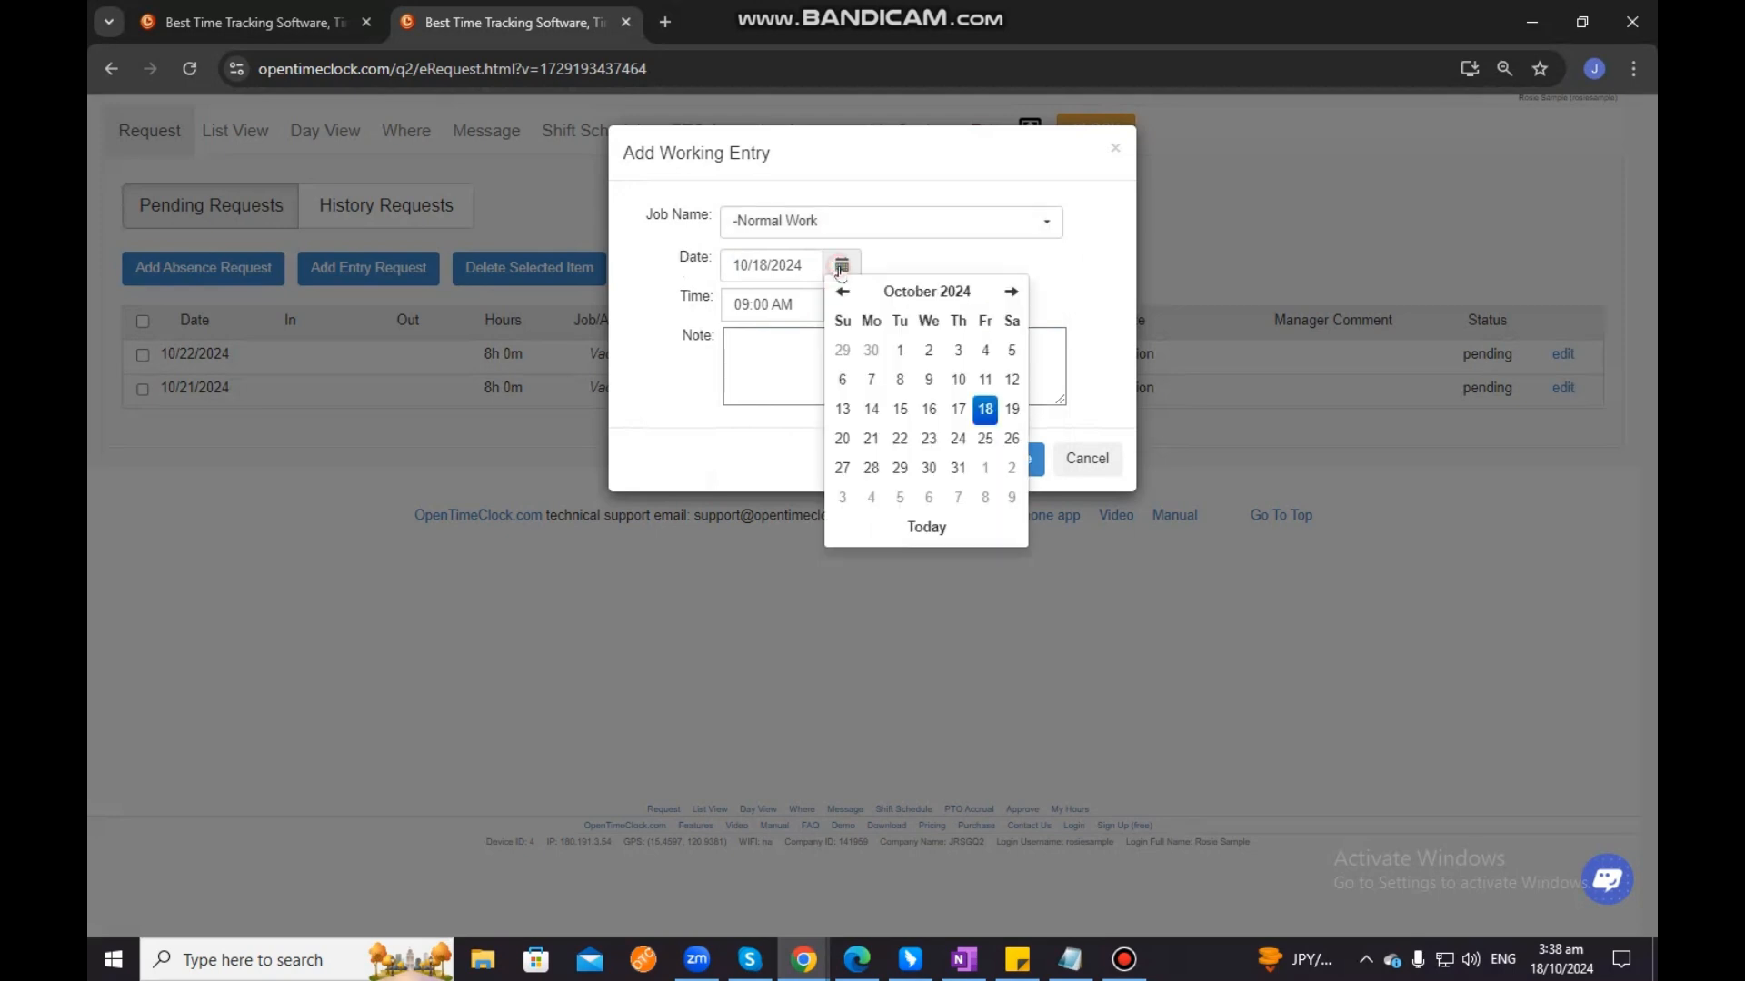
{"action": "left_click", "coordinate": [985, 409]}
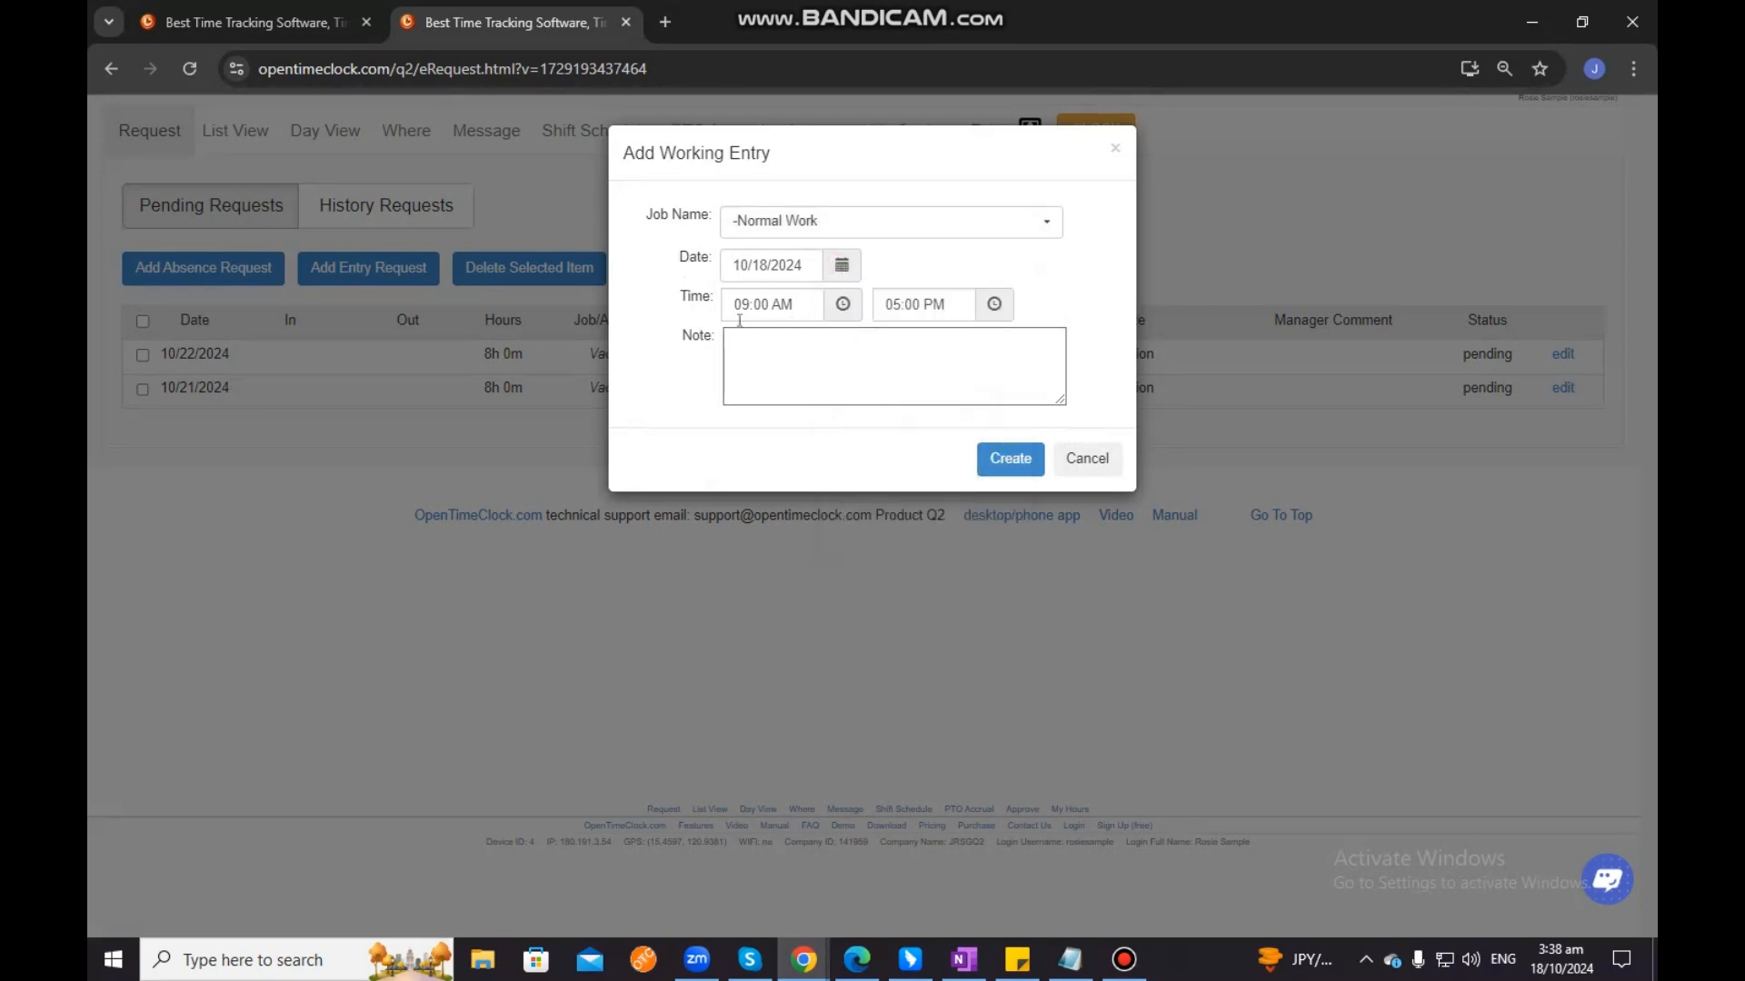
{"action": "left_click", "coordinate": [843, 306]}
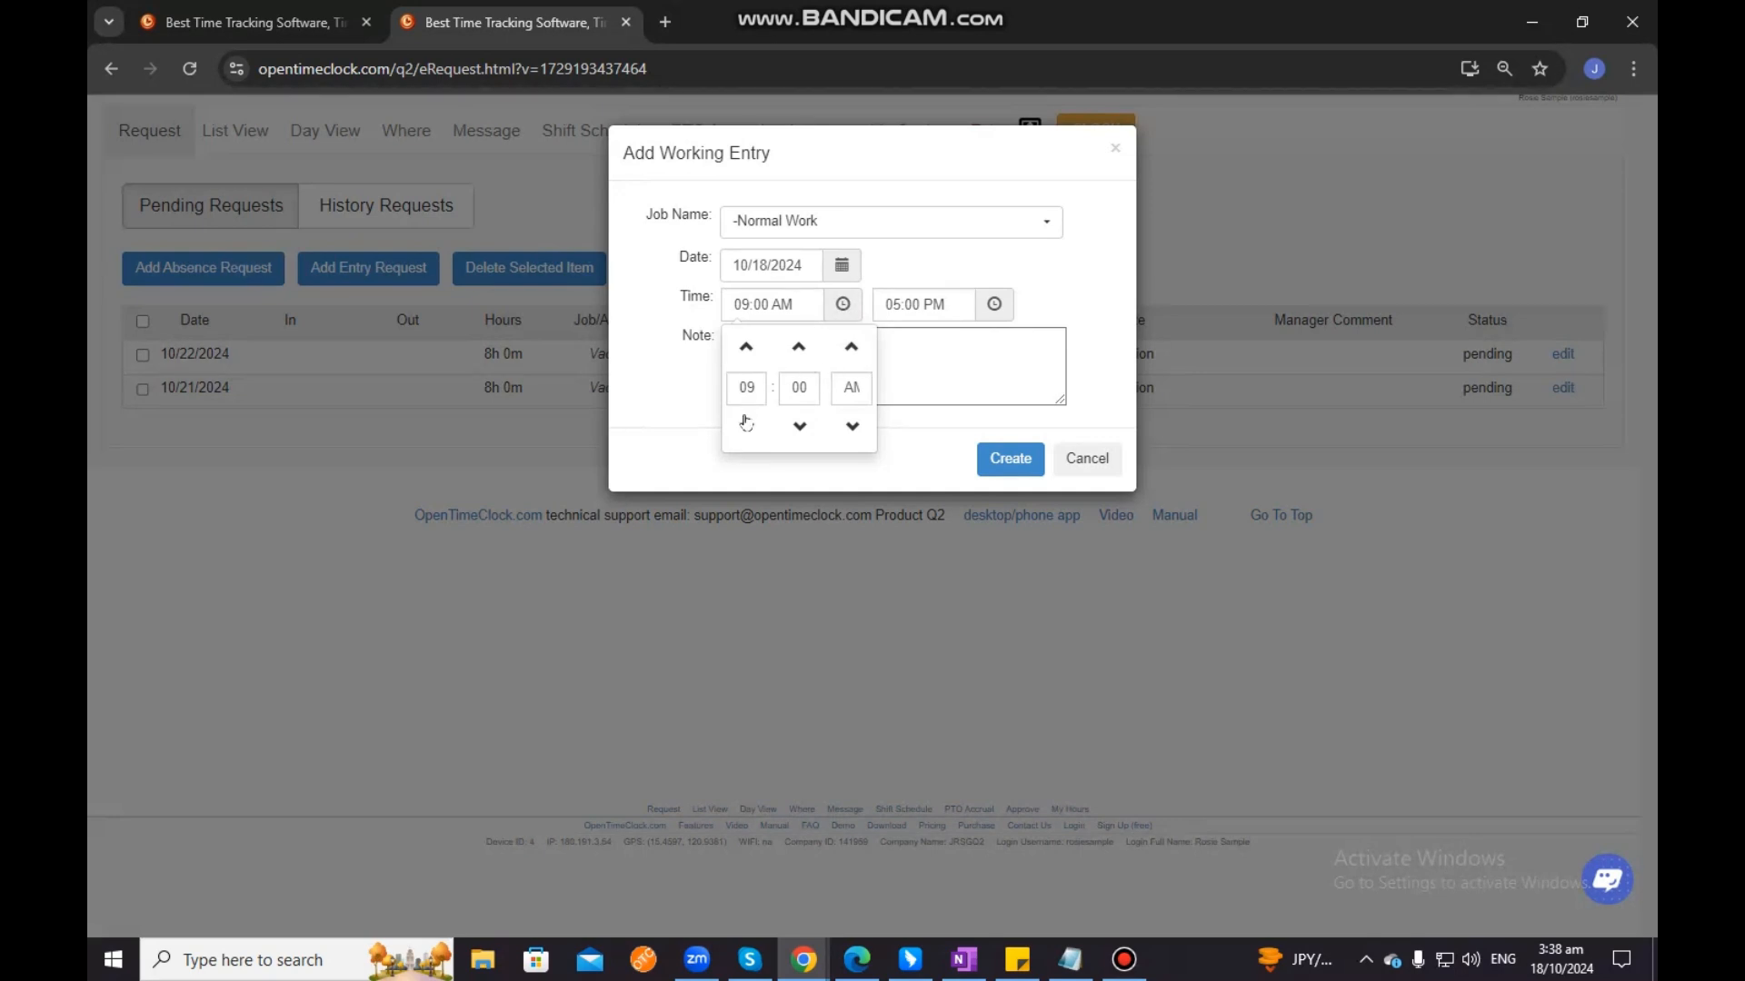
{"action": "left_click", "coordinate": [745, 345]}
{"action": "left_click", "coordinate": [751, 439]}
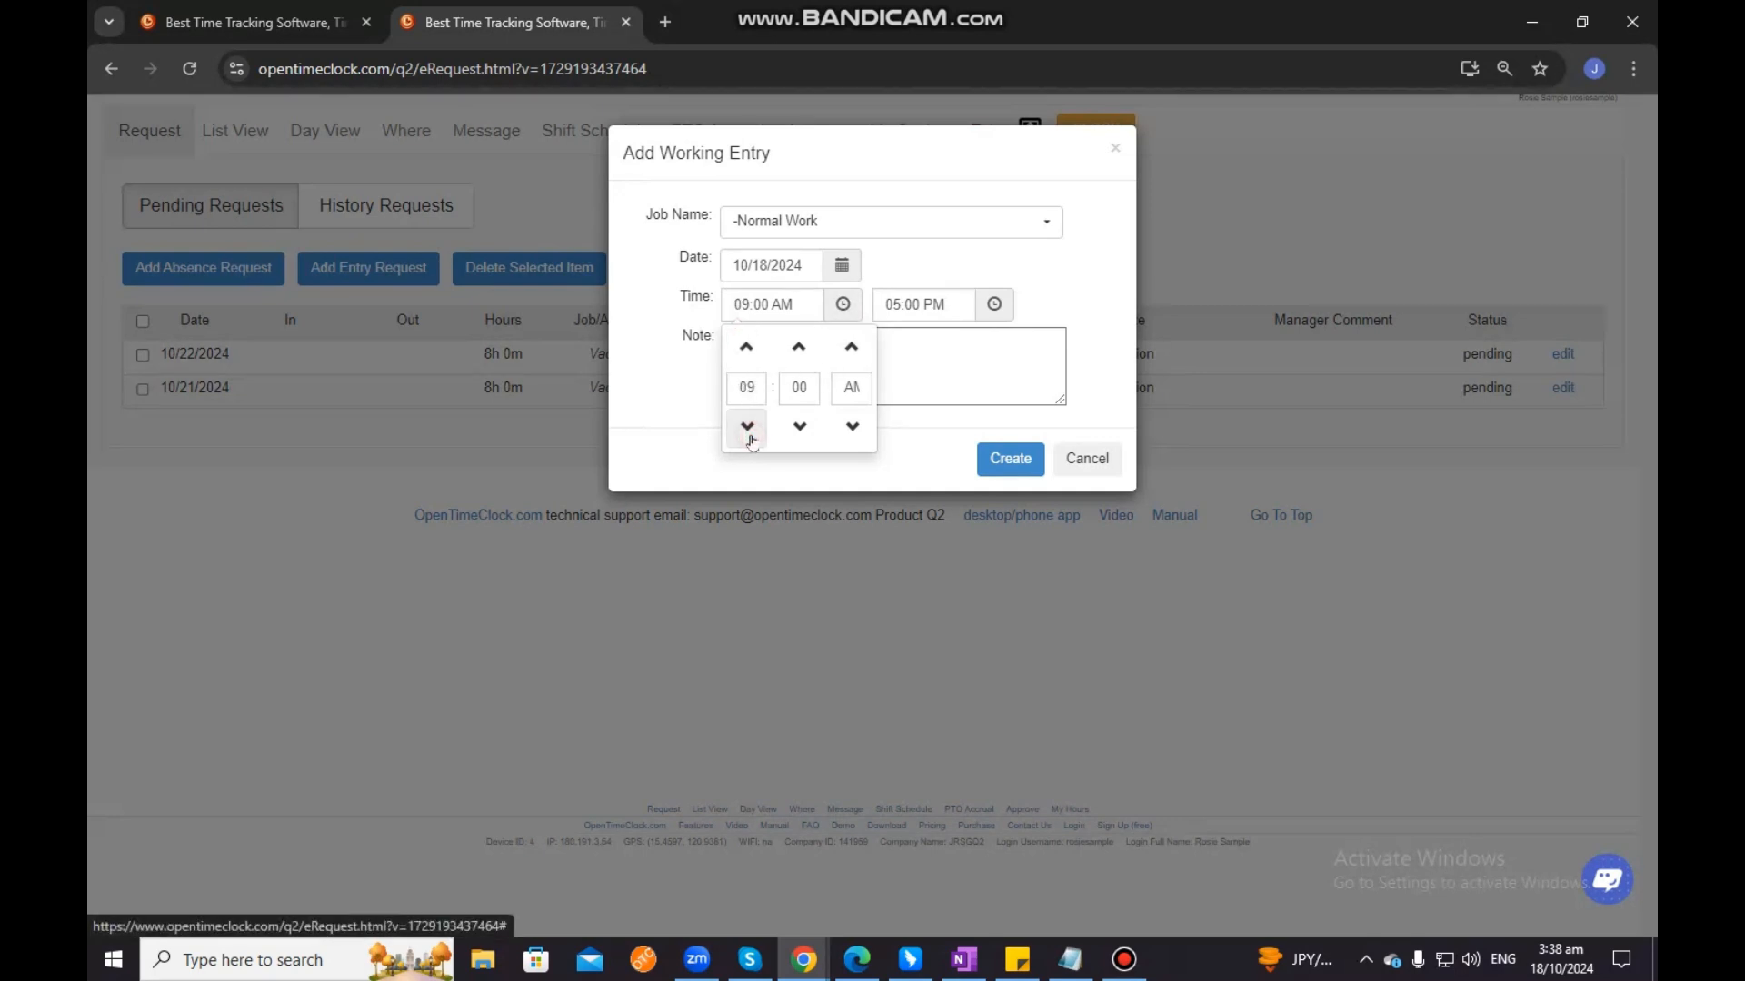
{"action": "left_click", "coordinate": [748, 437]}
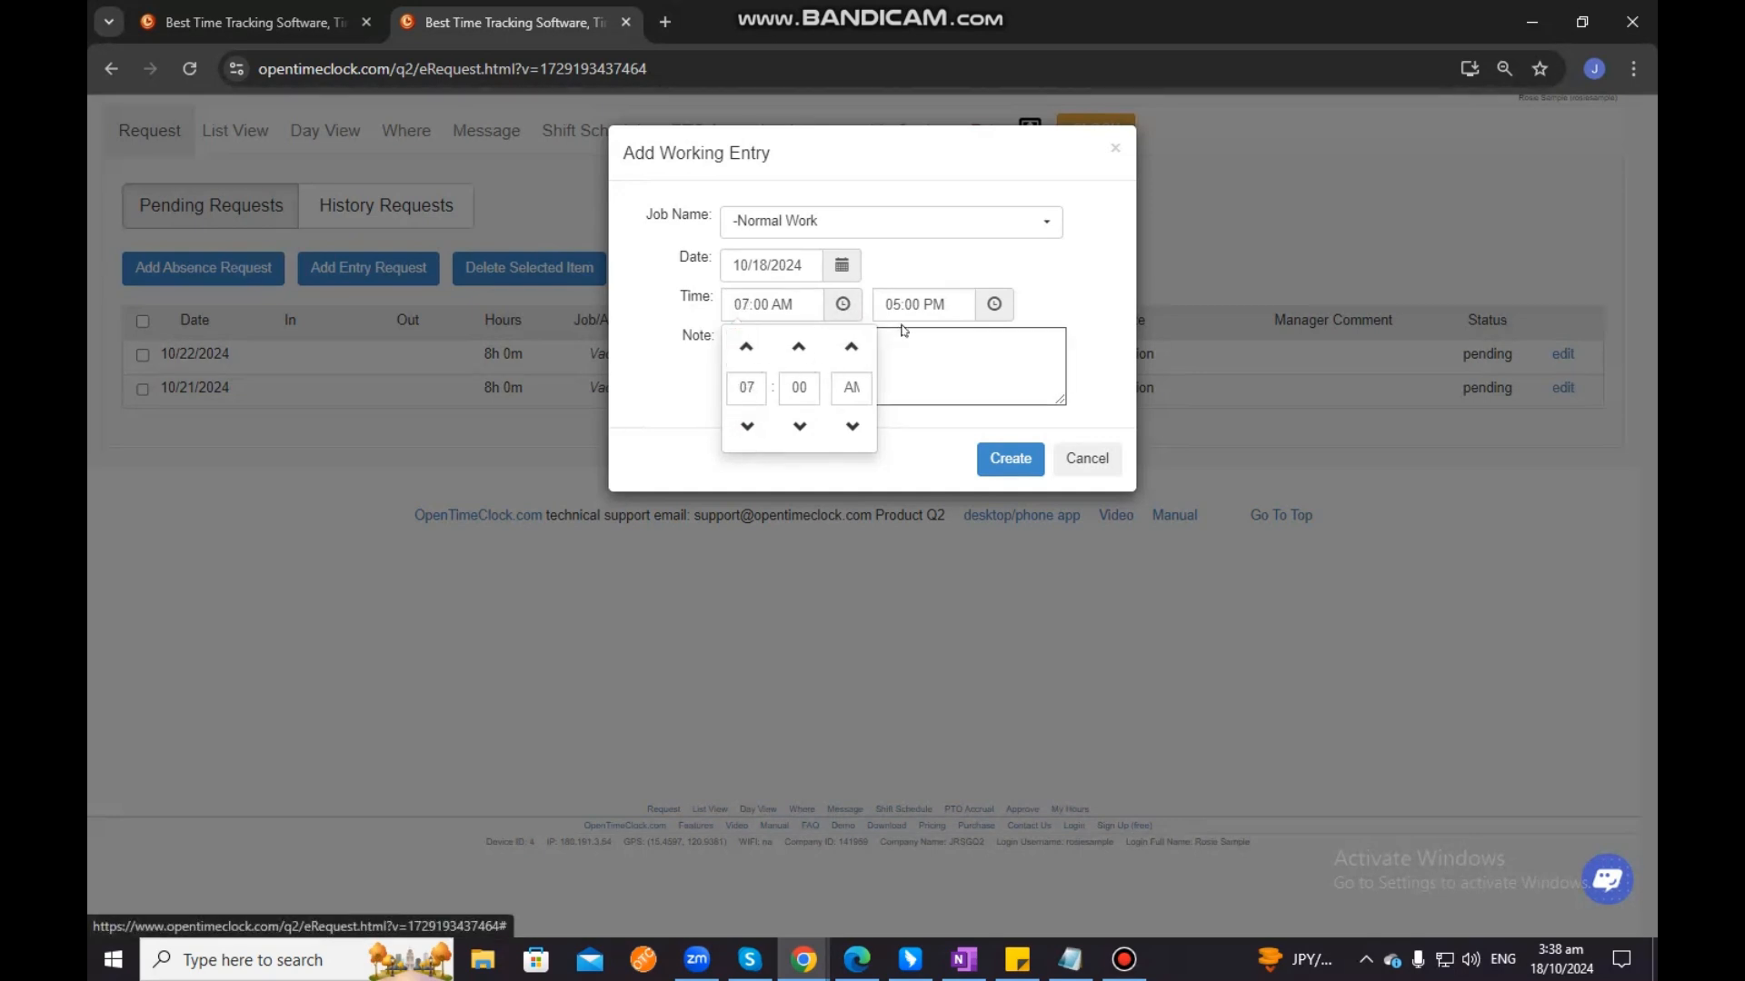
{"action": "left_click", "coordinate": [992, 306]}
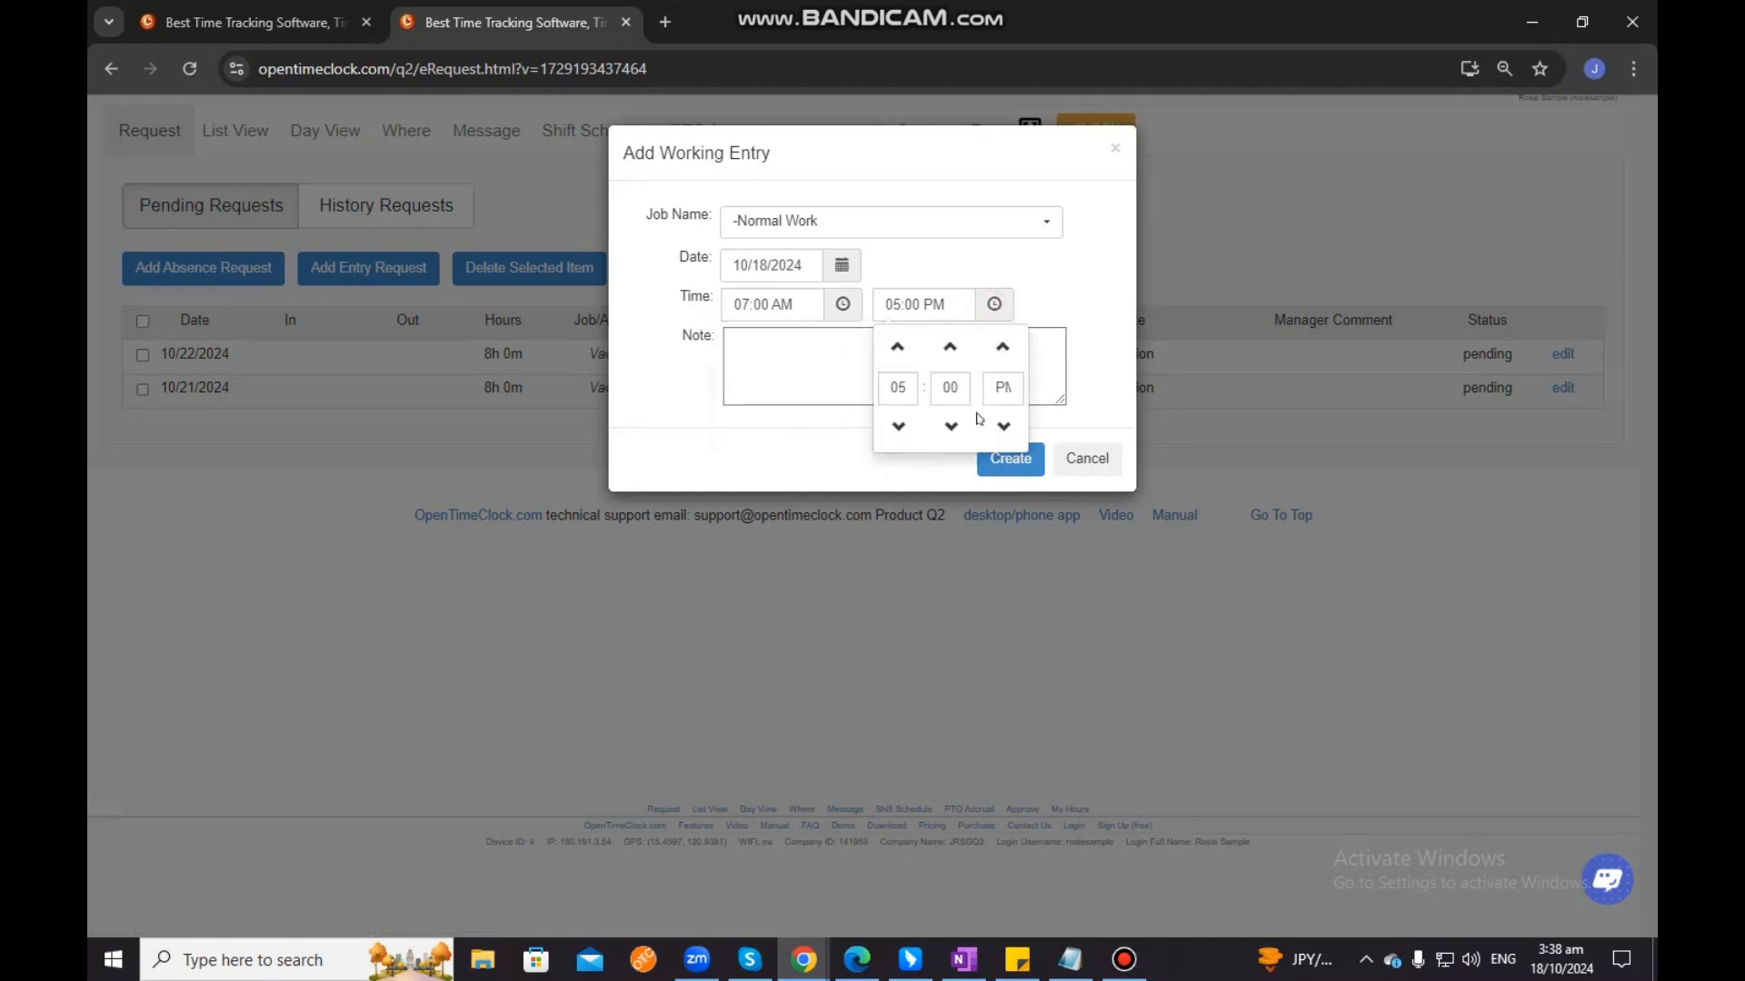
{"action": "left_click", "coordinate": [1074, 267]}
Add the note "I forgot to clock in." to the working entry and create the request
{"action": "left_click", "coordinate": [930, 373]}
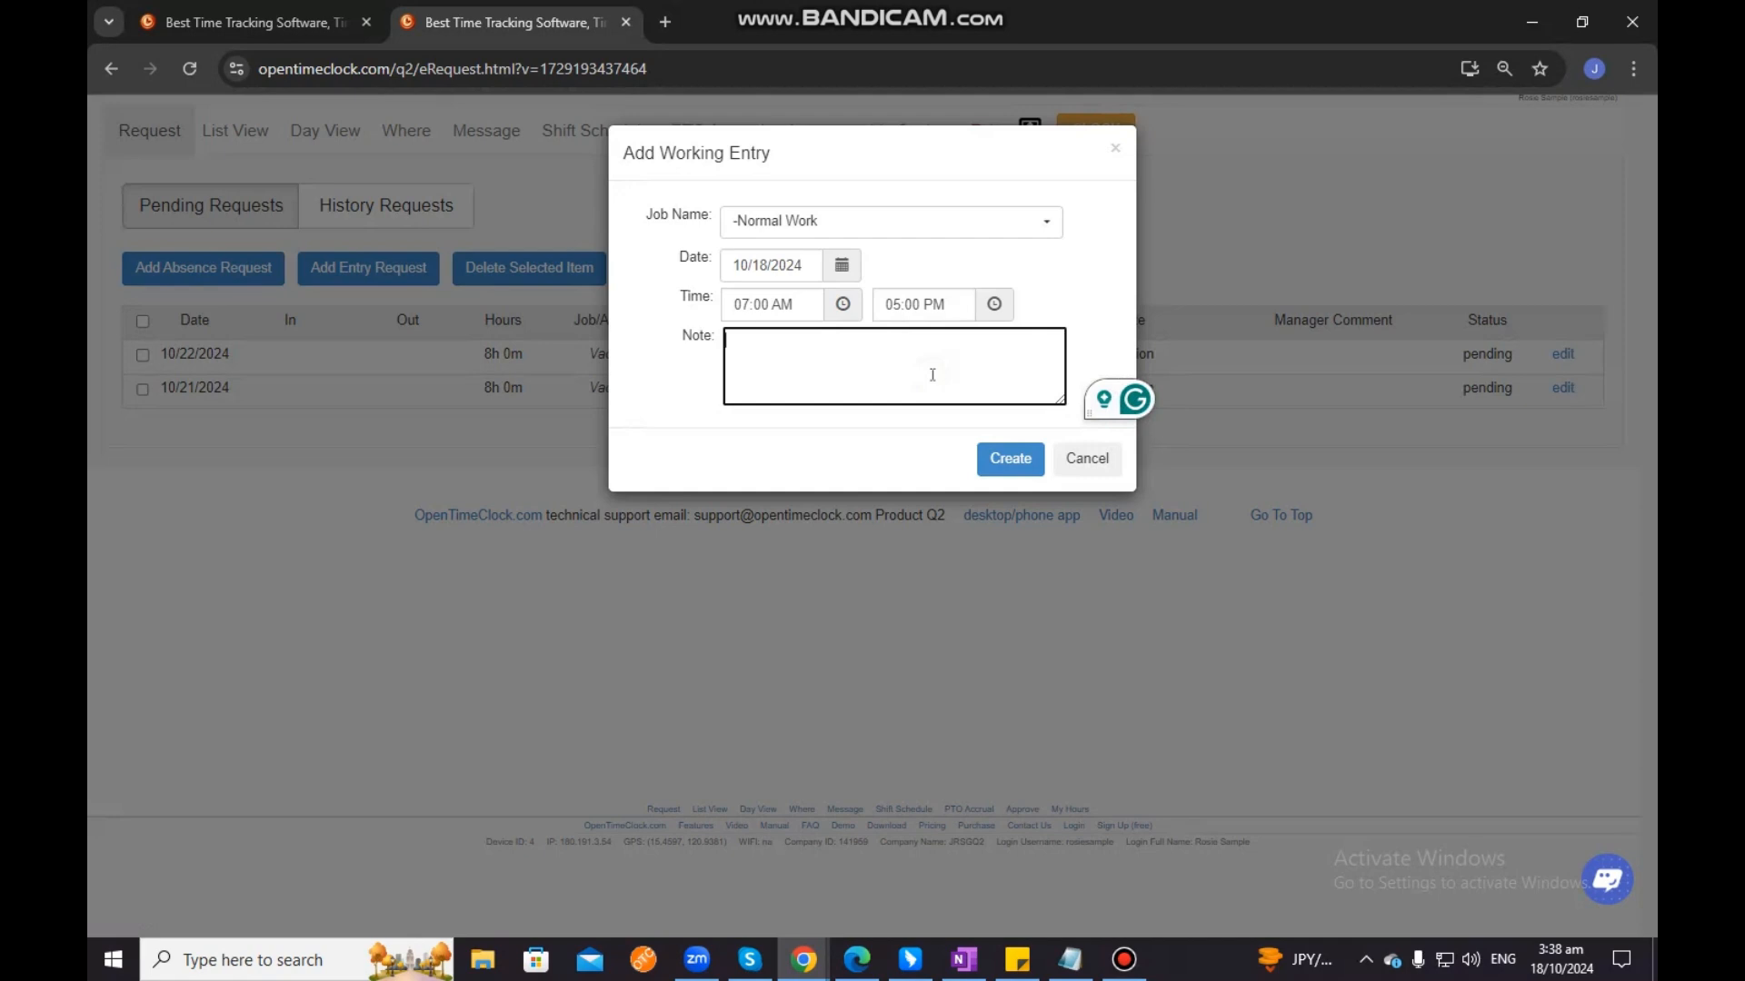
{"action": "type", "text": "I forgot to clock"}
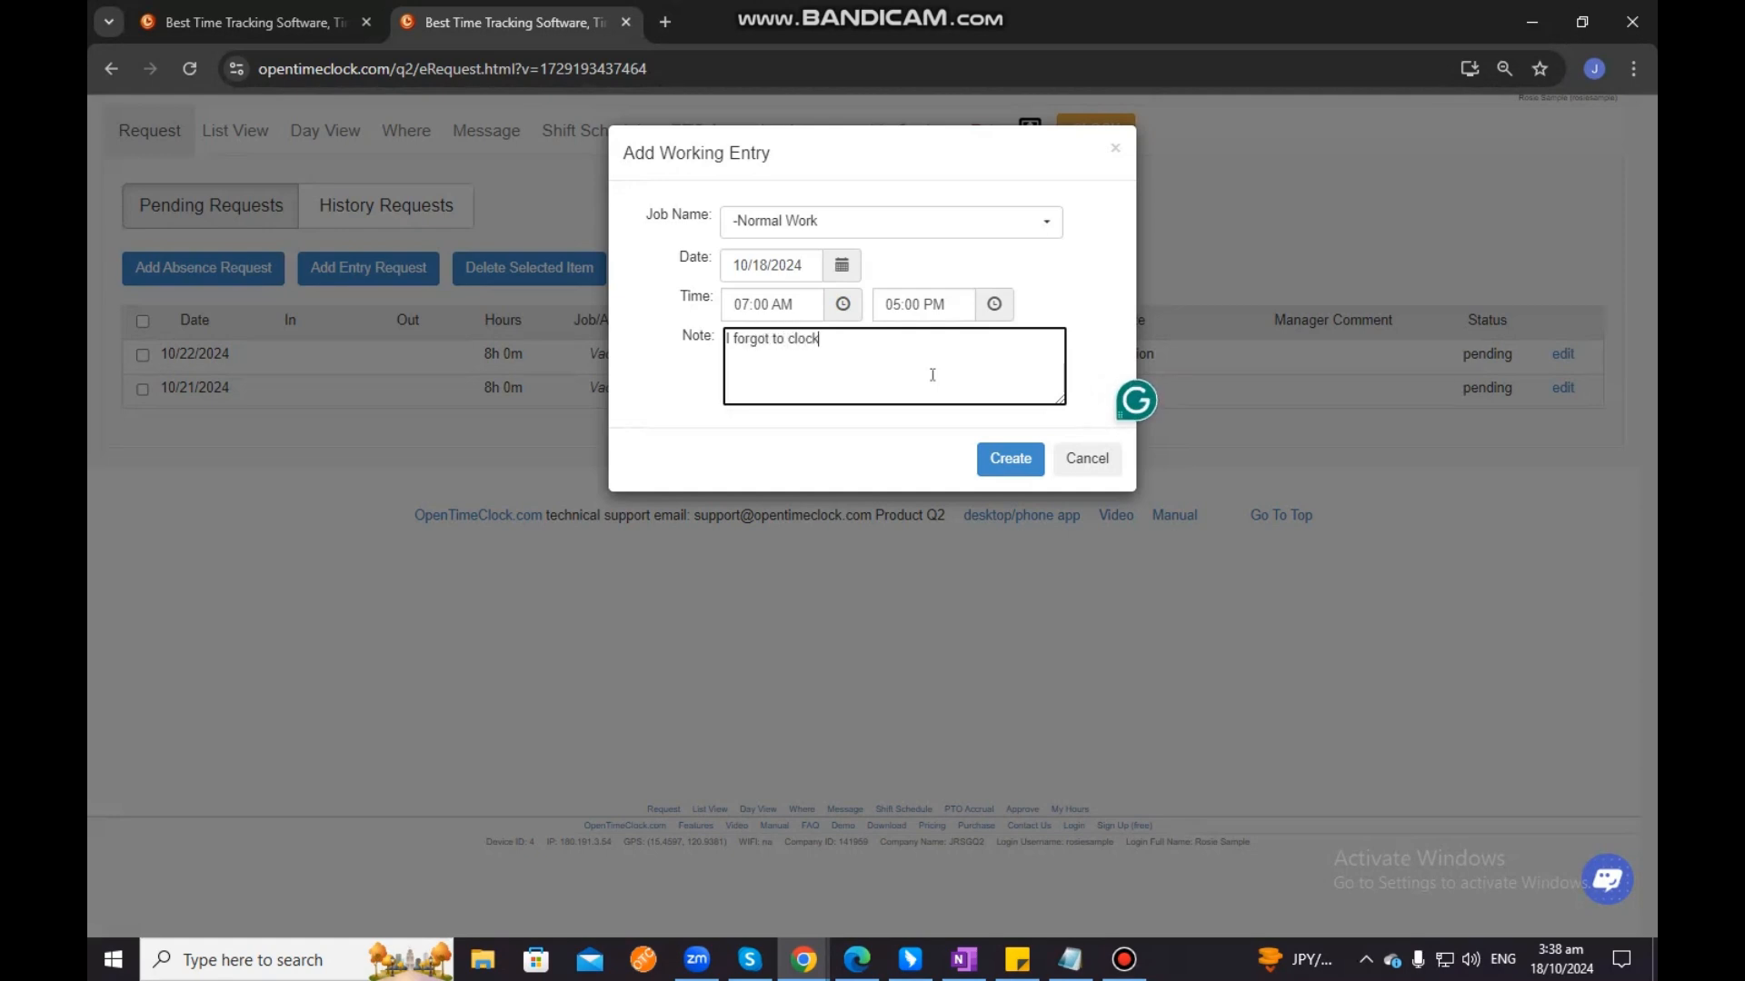
{"action": "type", "text": " in."}
{"action": "left_click", "coordinate": [1007, 466]}
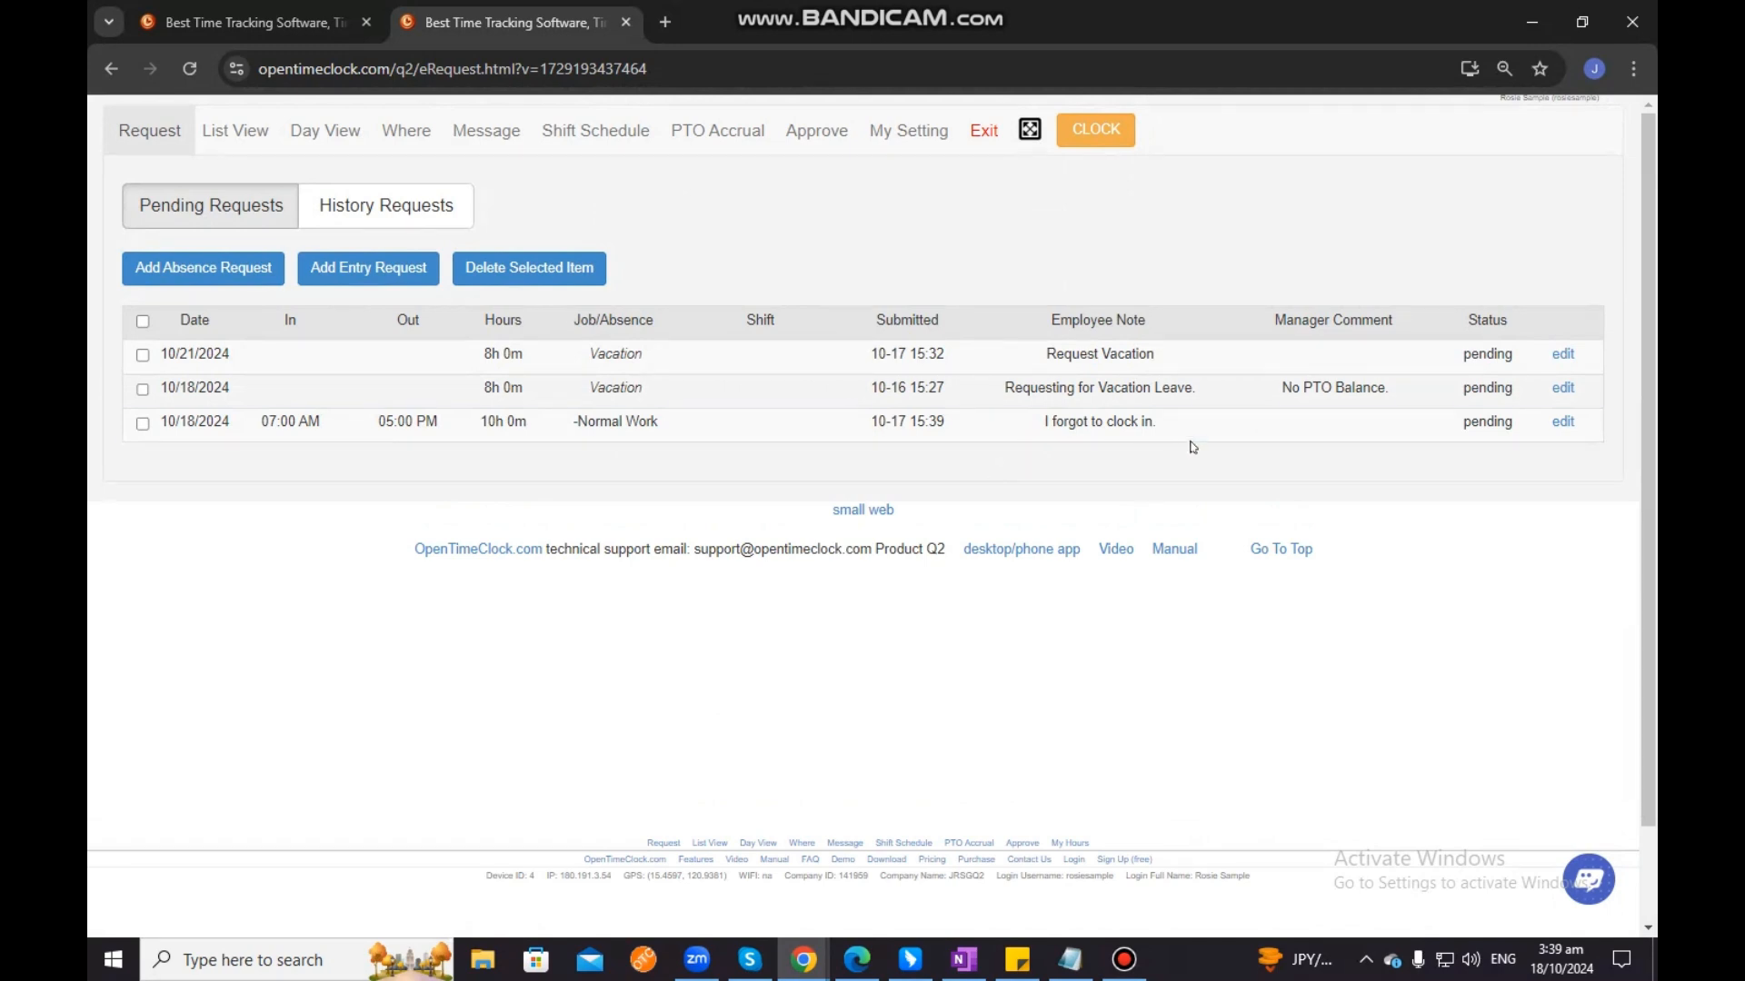
Examine the new 10/18/2024 working entry's status and its in and out times in the employee's pending requests
{"action": "left_click_drag", "start_coordinate": [1460, 424], "coordinate": [1514, 427]}
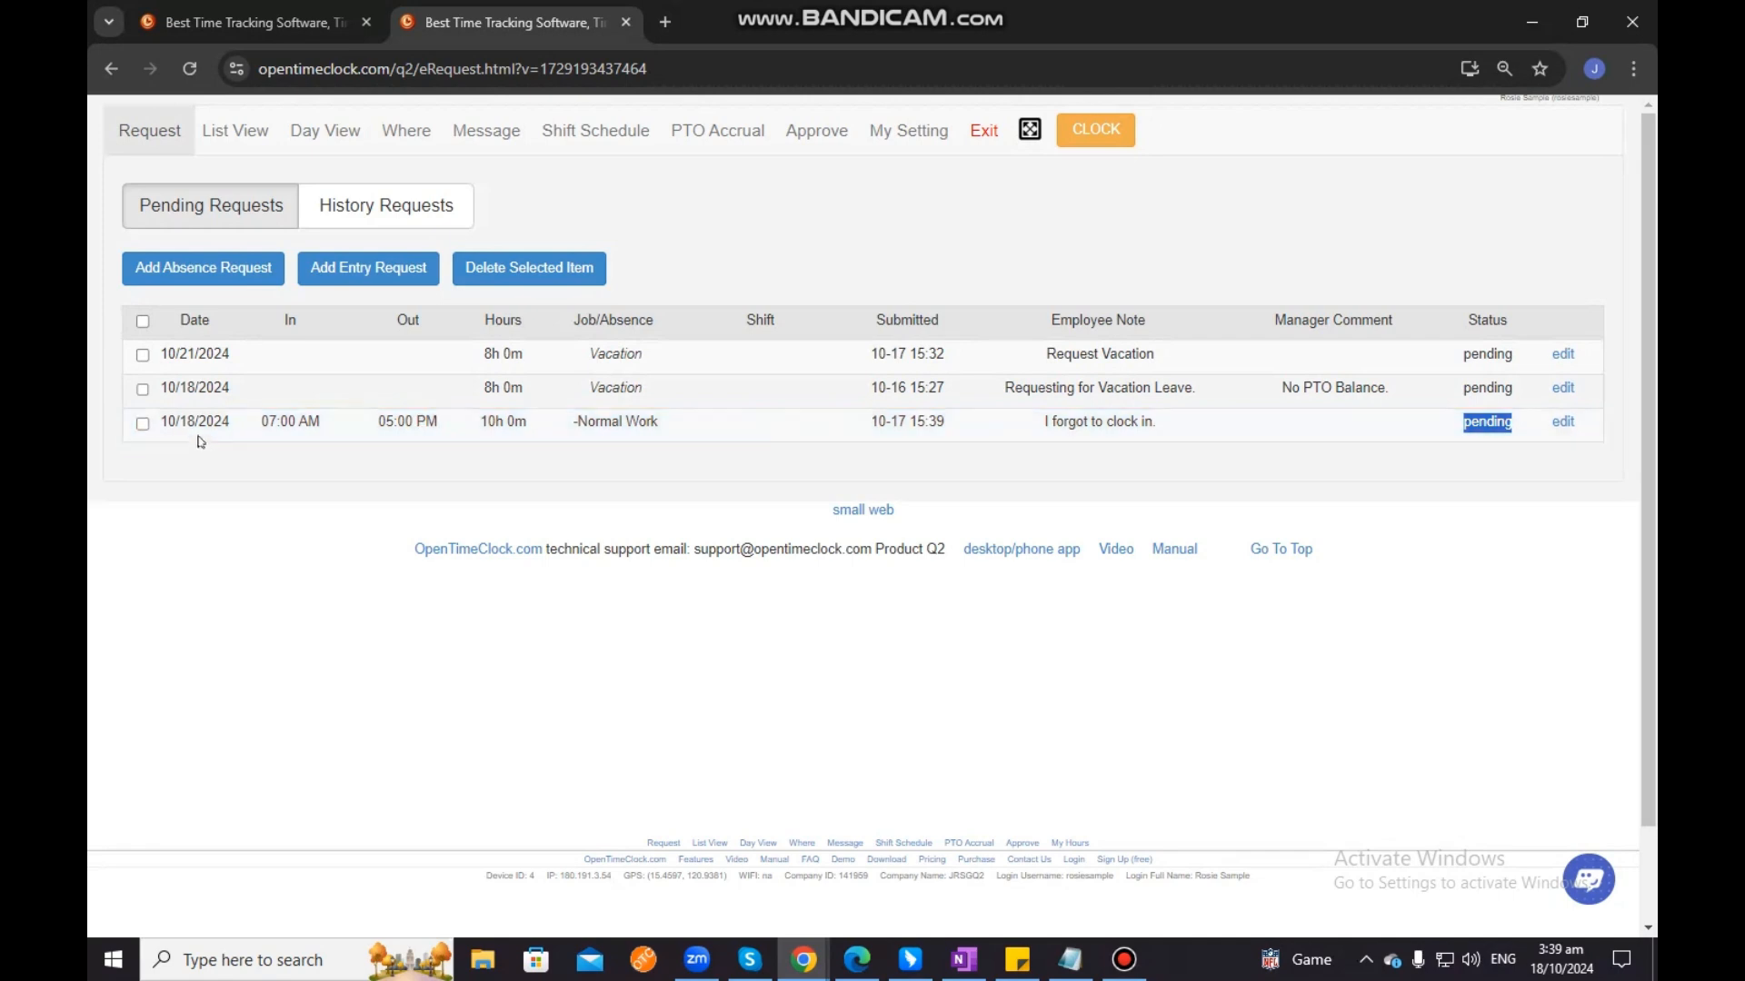
{"action": "left_click", "coordinate": [142, 424]}
{"action": "left_click_drag", "start_coordinate": [261, 428], "coordinate": [442, 438]}
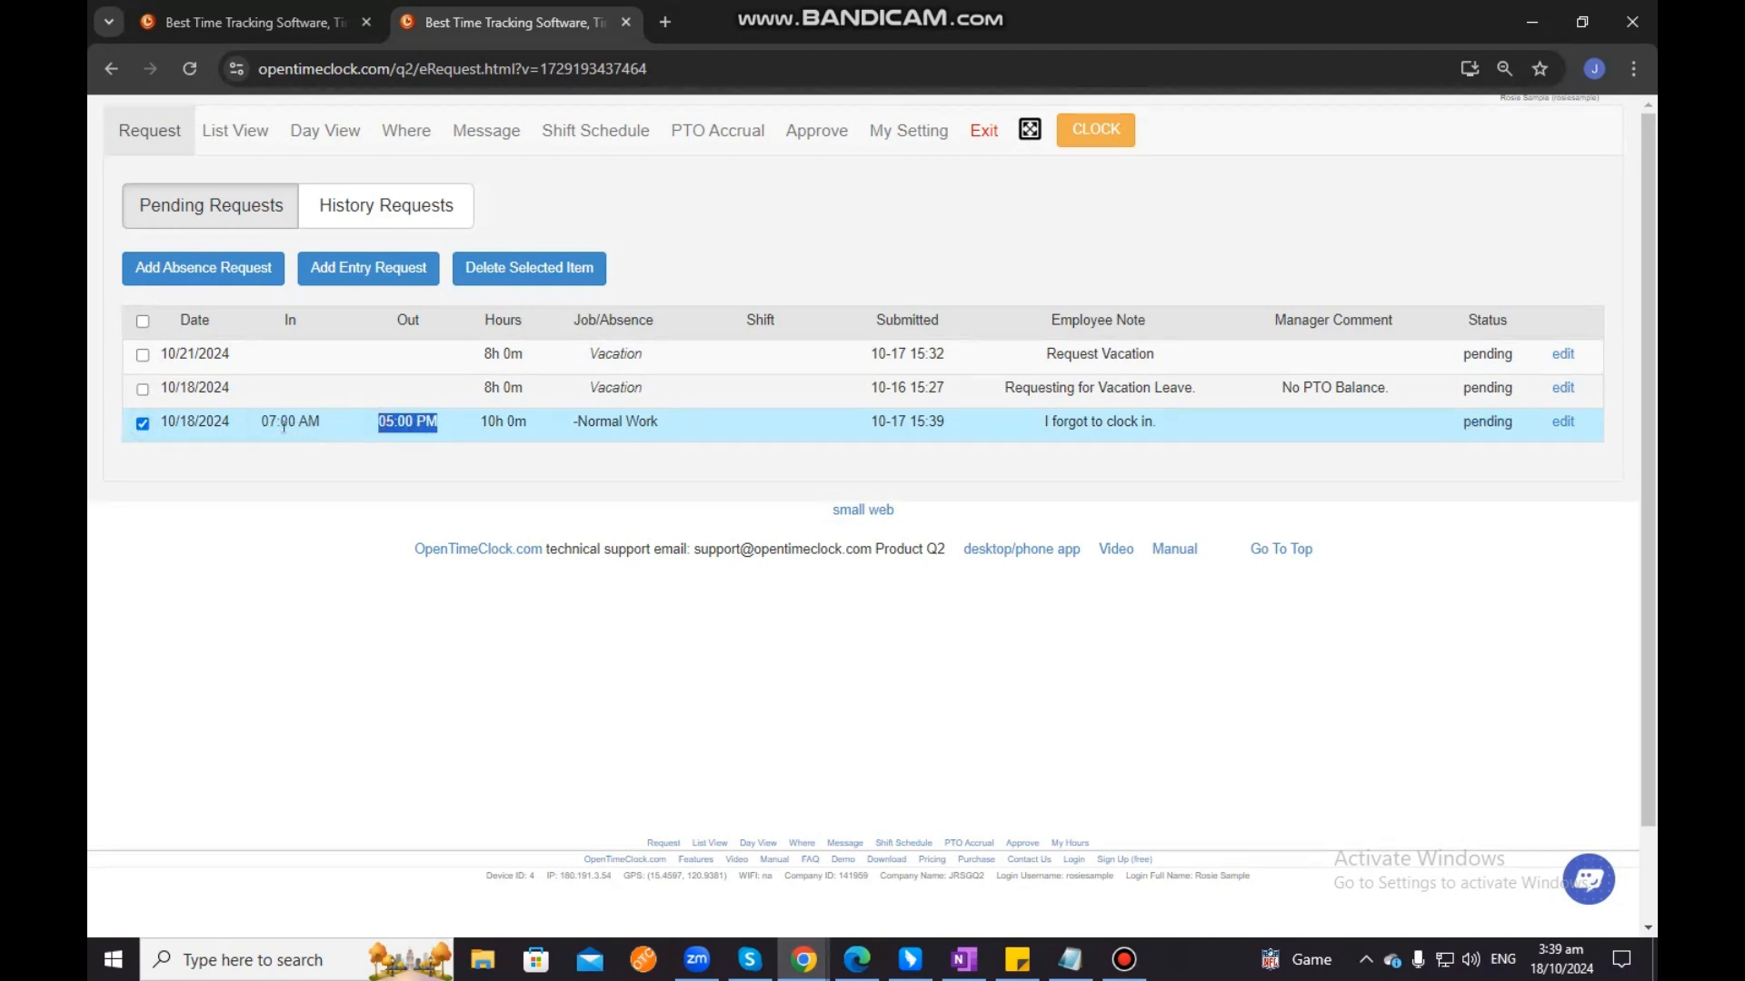
{"action": "left_click_drag", "start_coordinate": [263, 420], "coordinate": [443, 429]}
{"action": "left_click", "coordinate": [438, 459]}
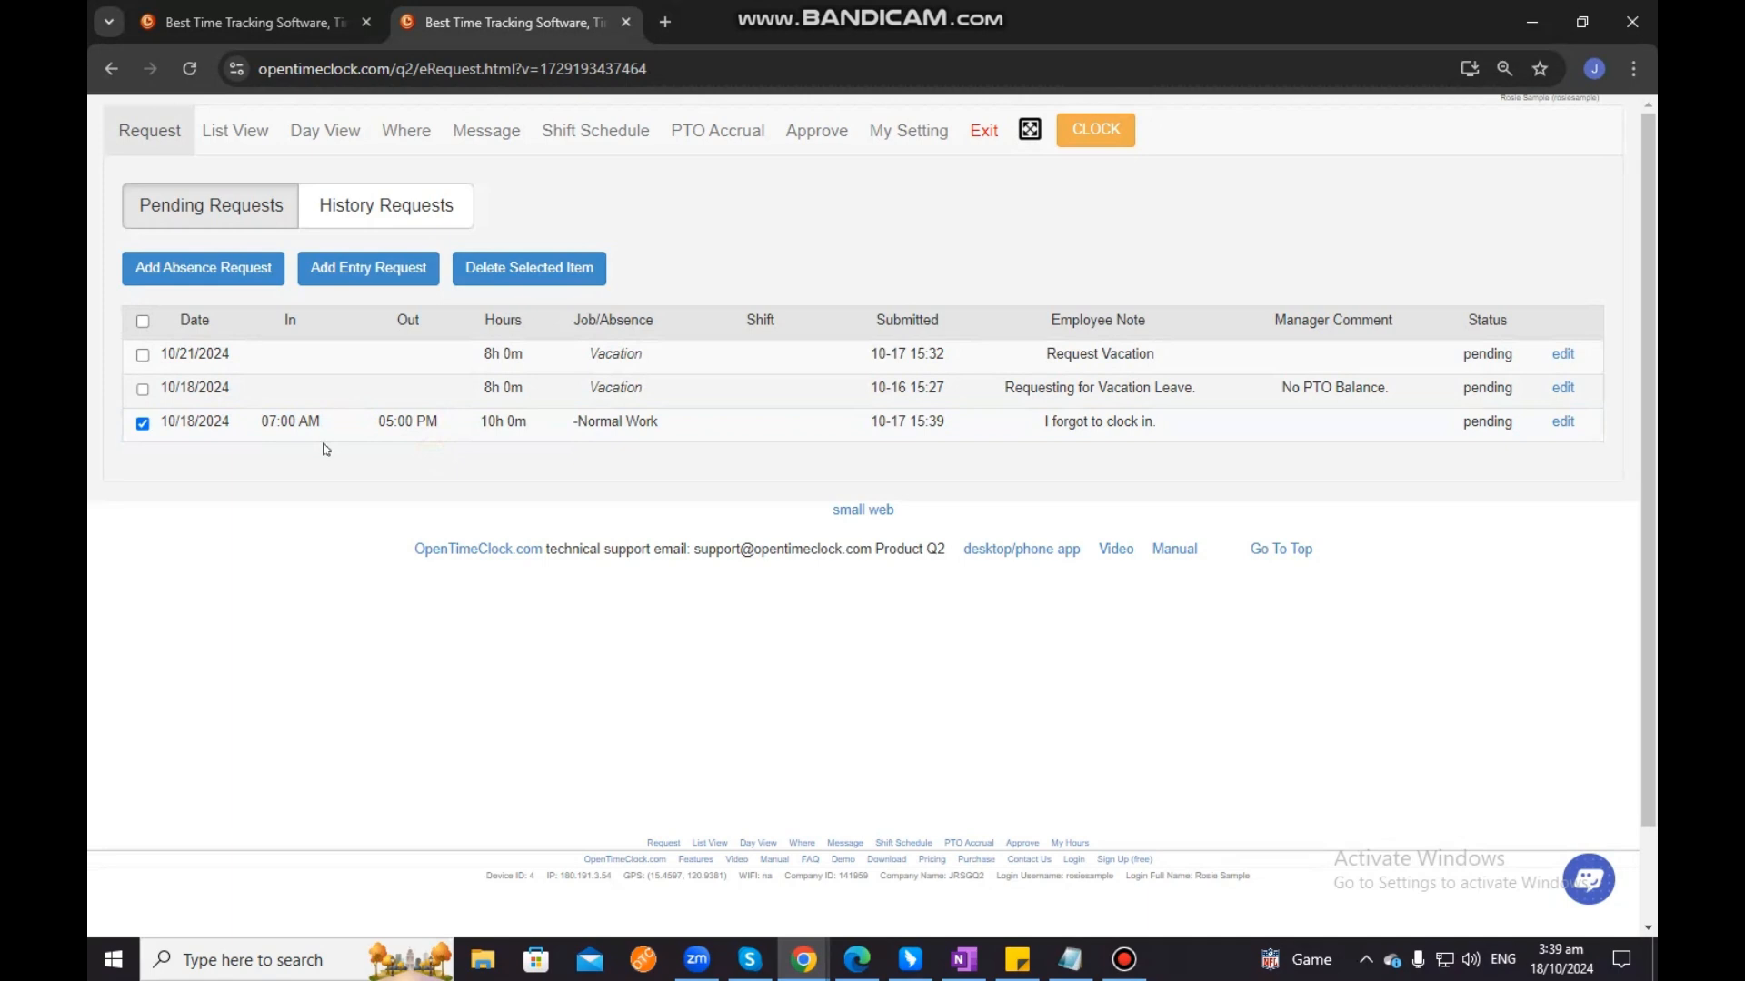
Reload the administrator's pending requests and save the manager's comment "Approved." on the 10/18/2024 working entry
{"action": "left_click", "coordinate": [289, 24]}
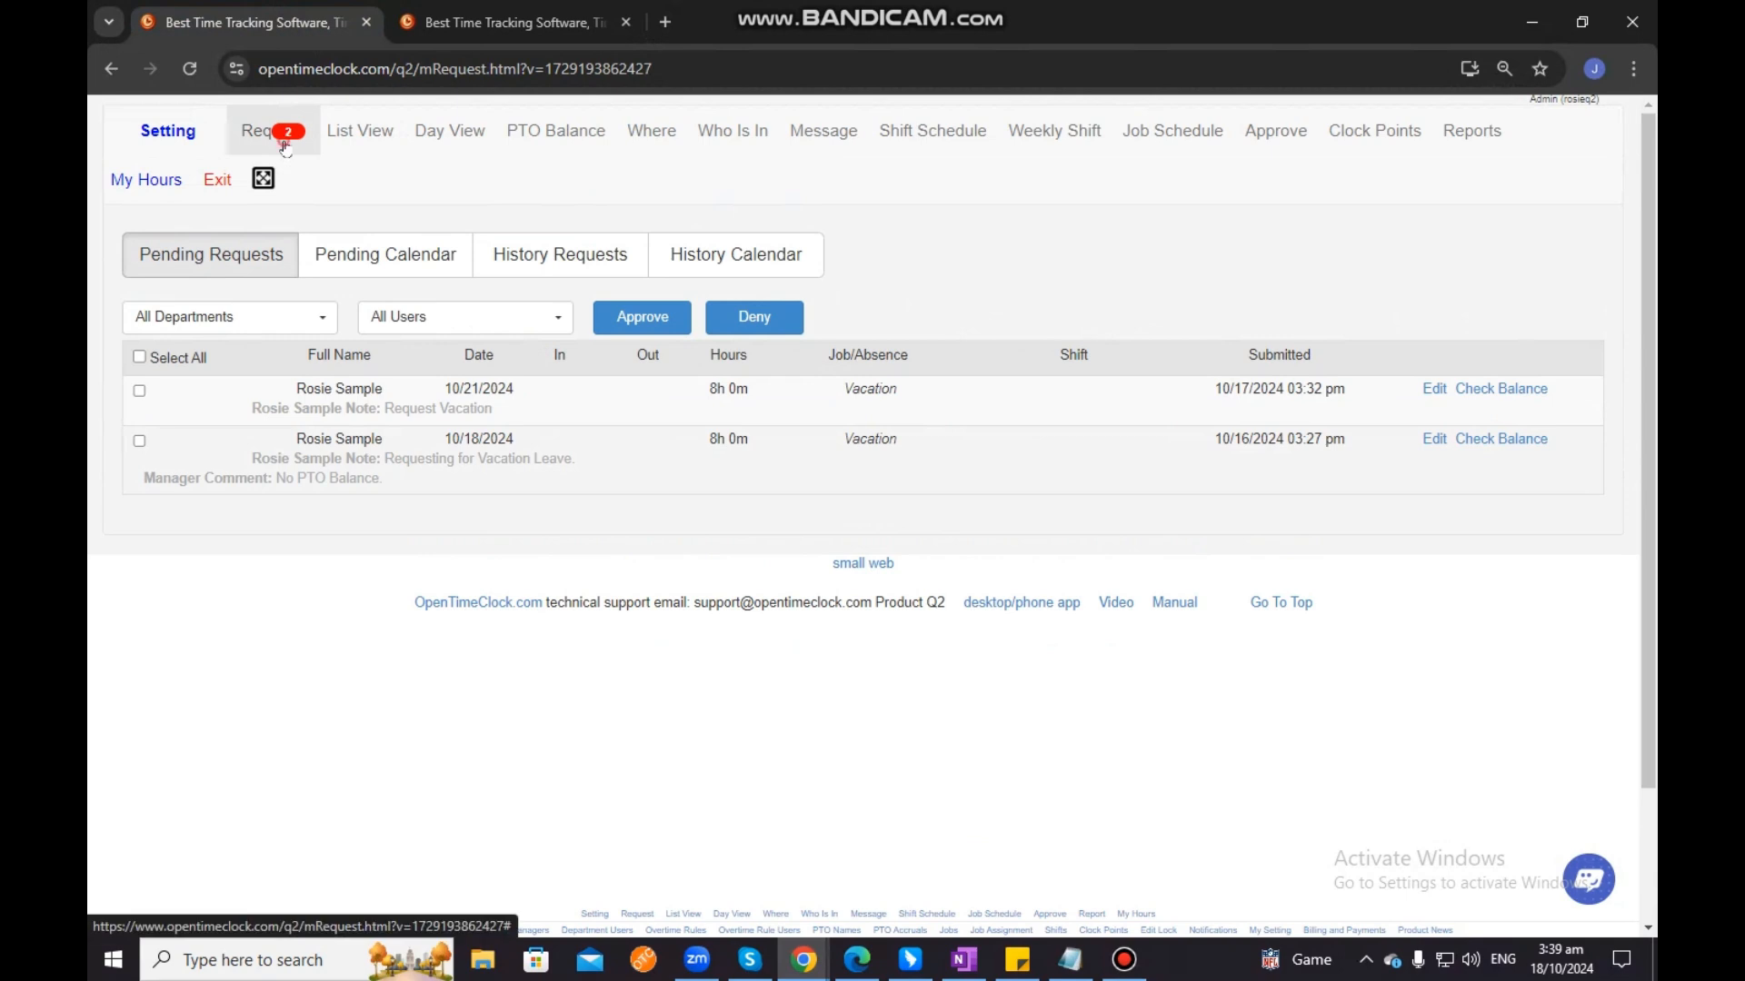
{"action": "left_click", "coordinate": [188, 70]}
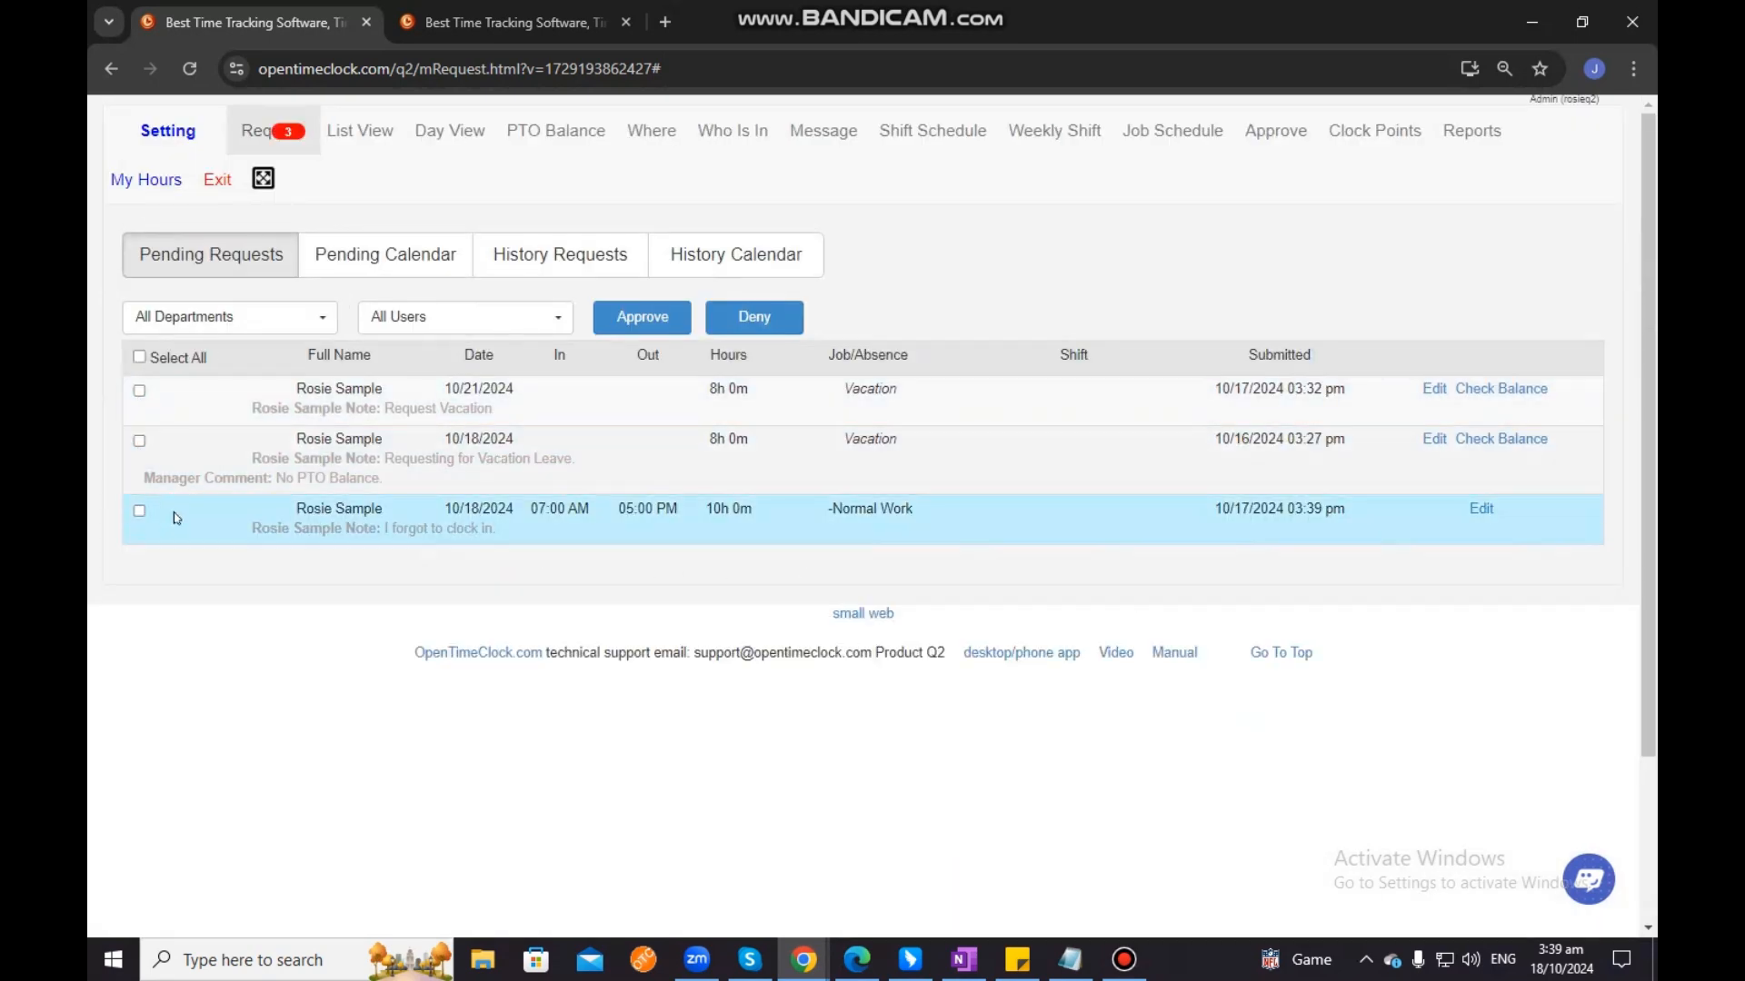
{"action": "left_click", "coordinate": [140, 512]}
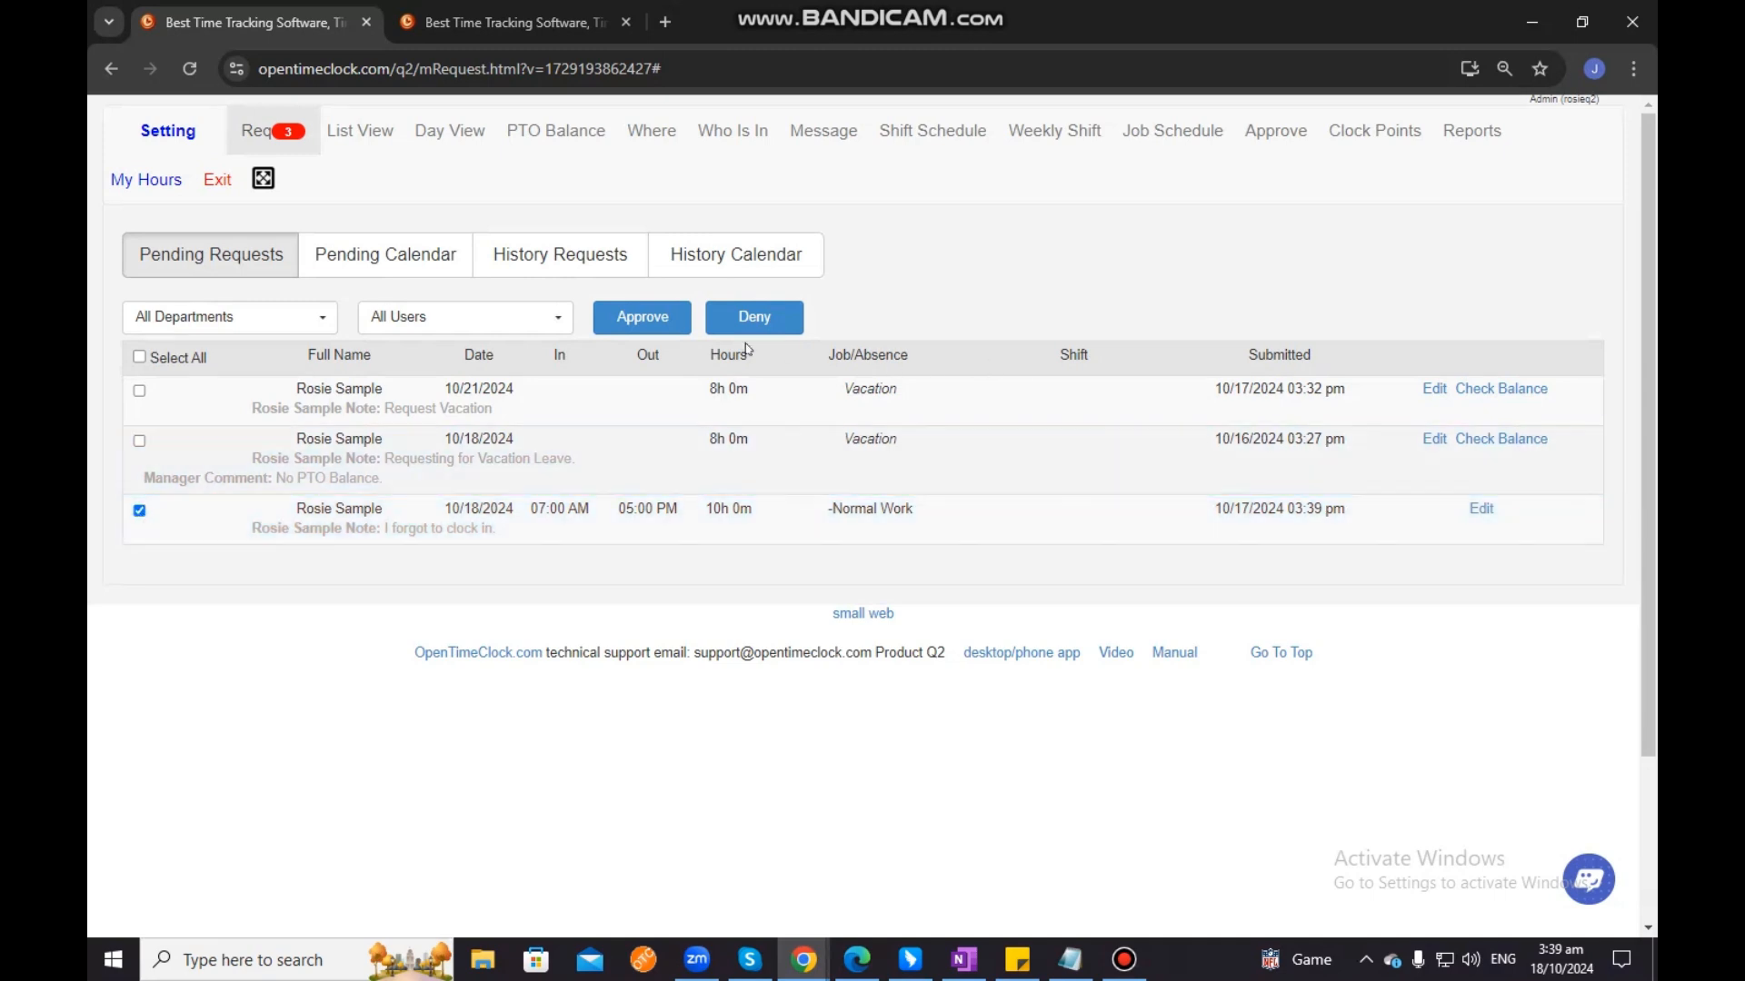
{"action": "left_click", "coordinate": [1475, 510]}
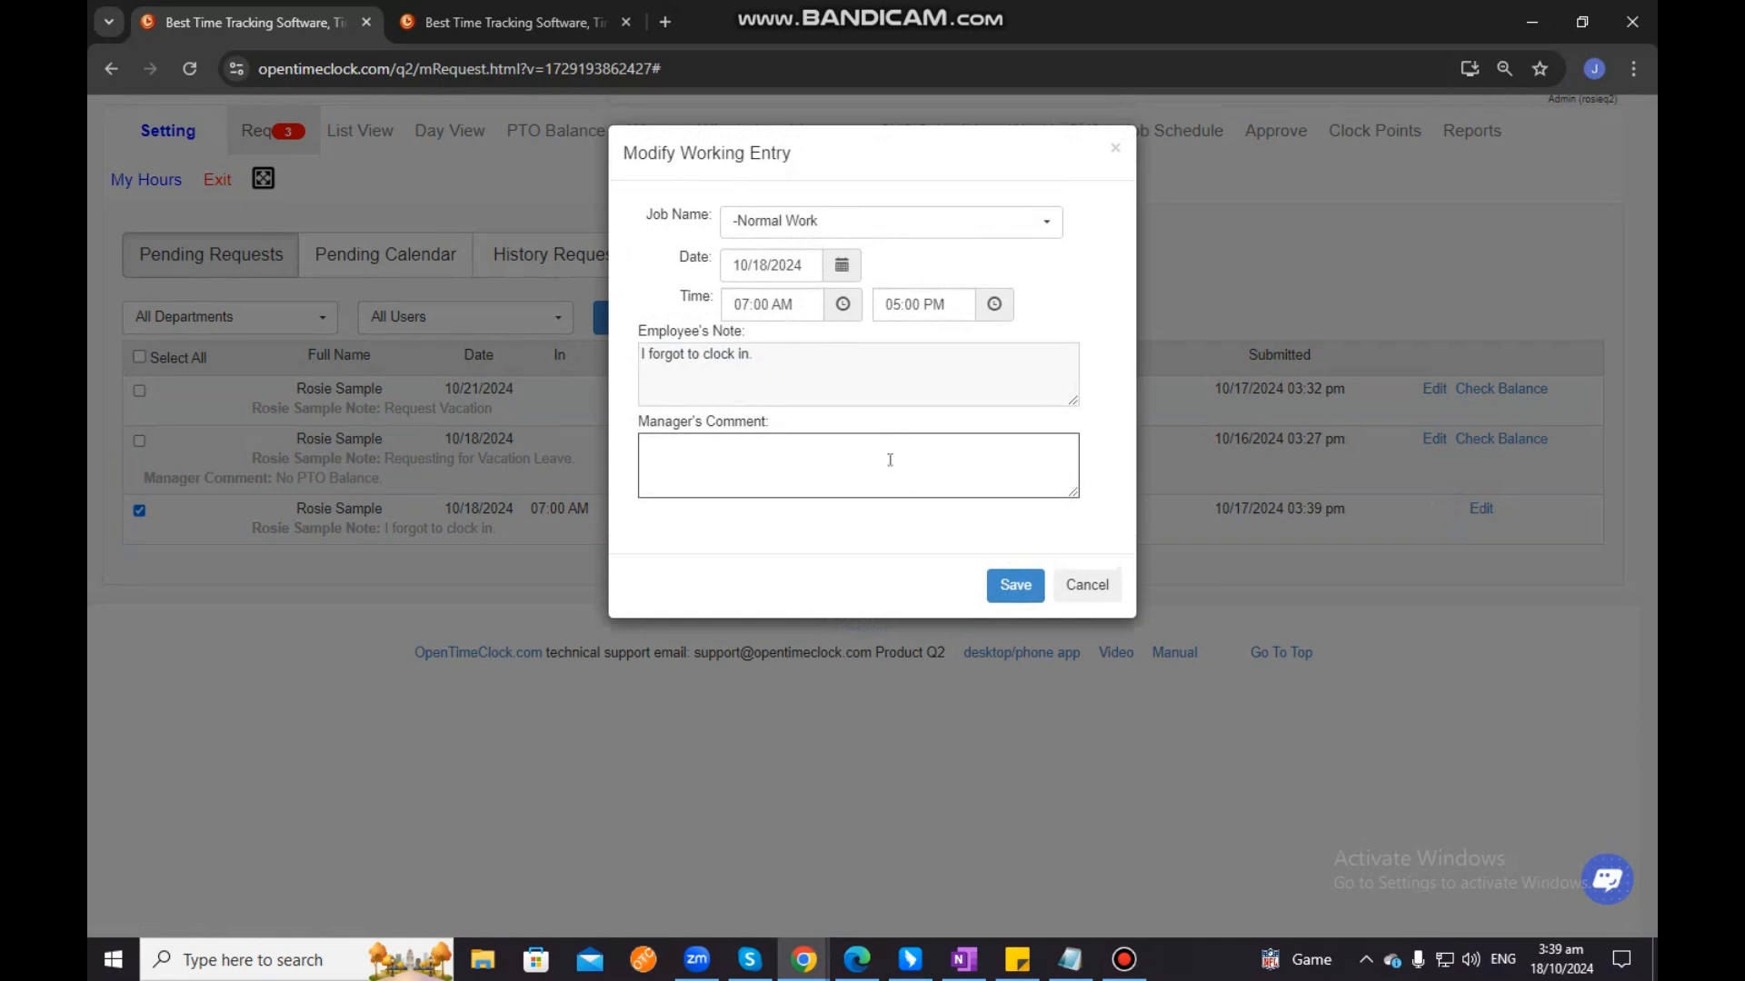
{"action": "left_click", "coordinate": [845, 472]}
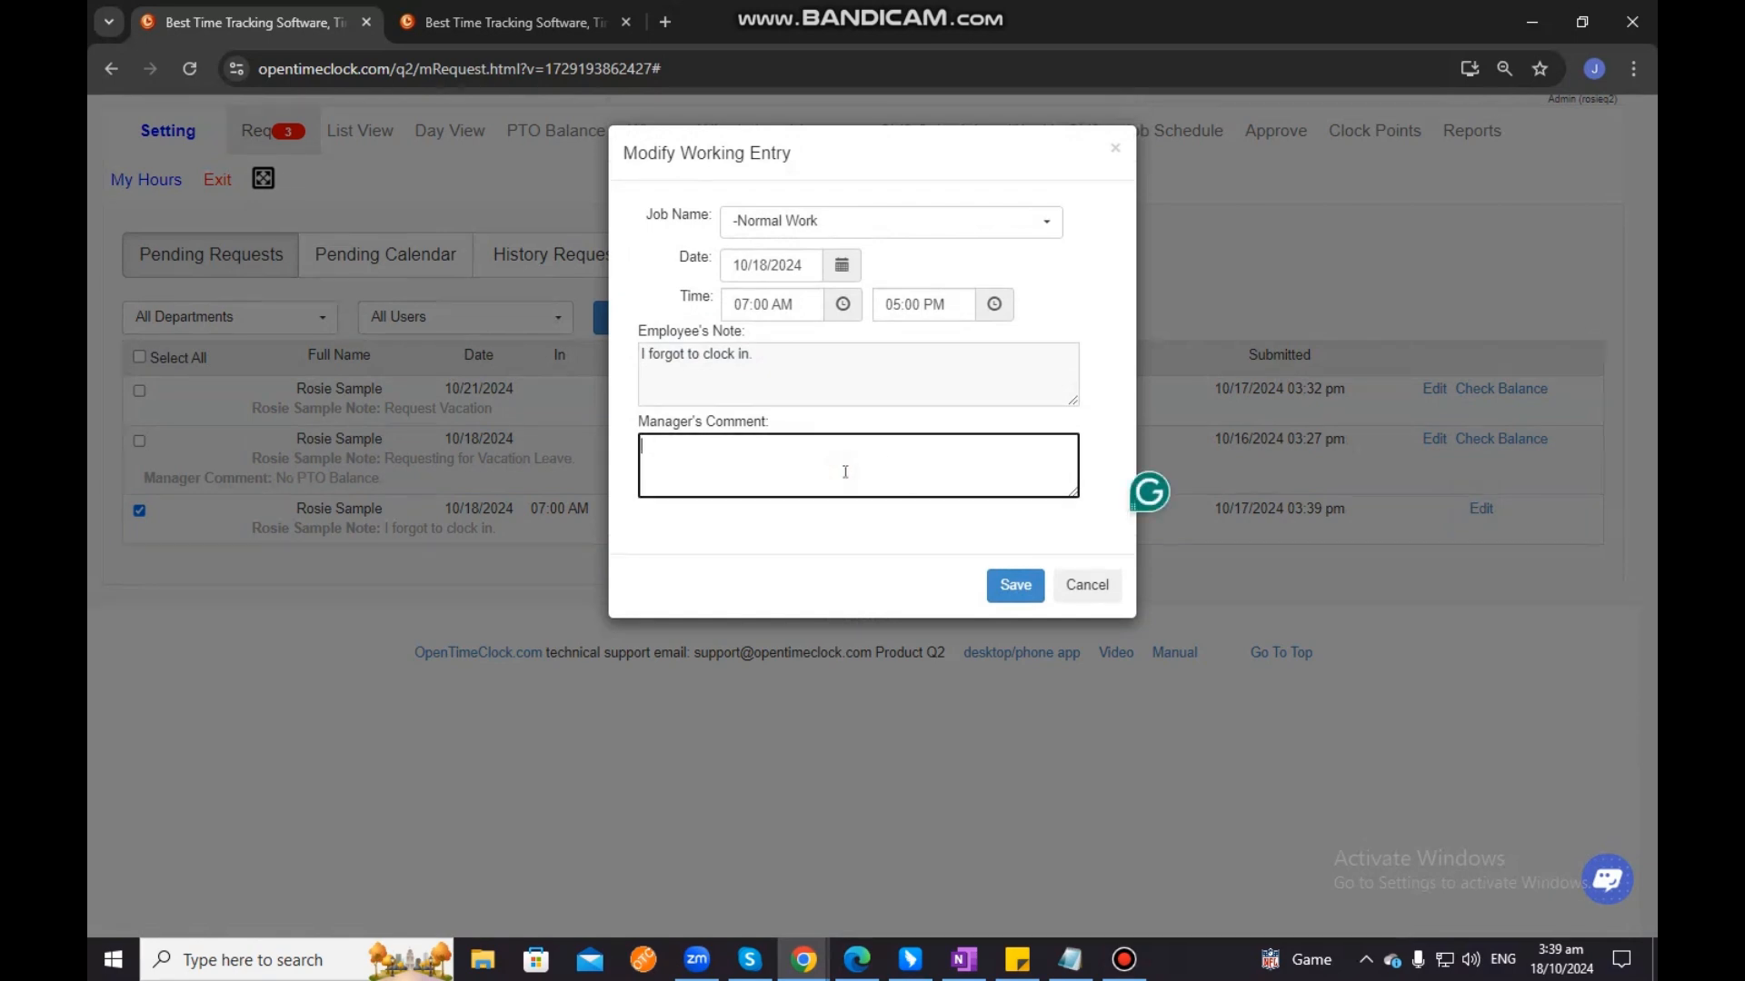
{"action": "type", "text": "Approv"}
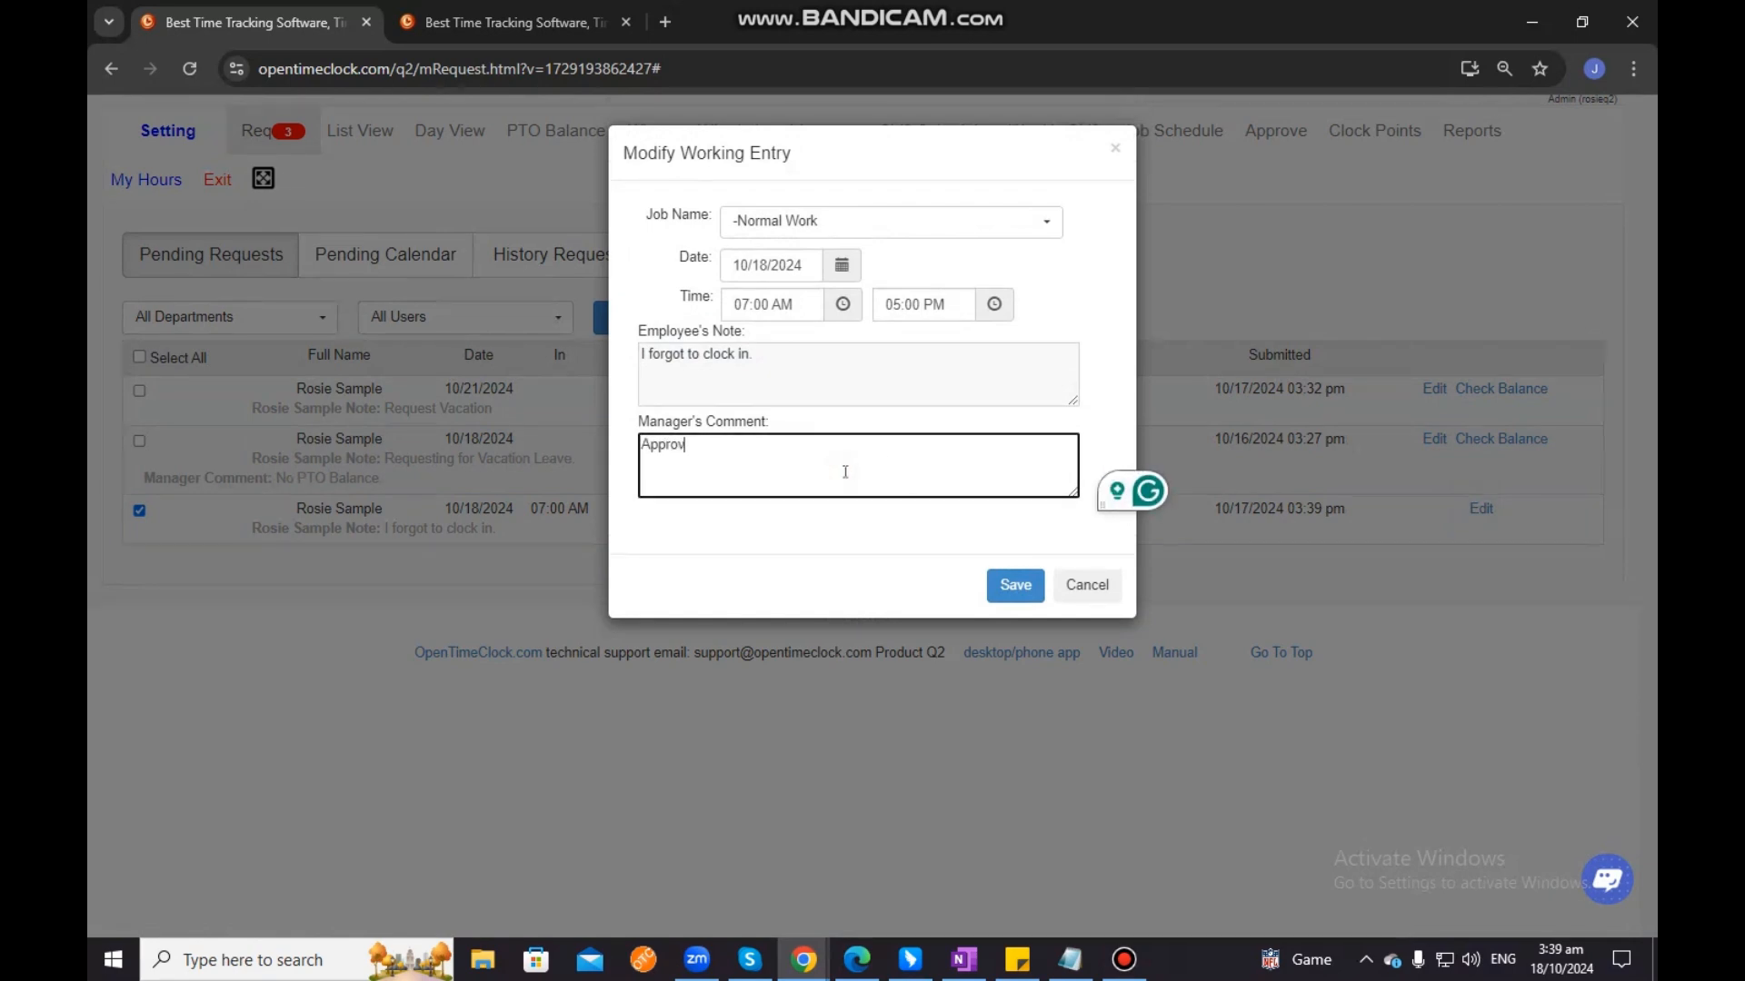
{"action": "type", "text": "ed ."}
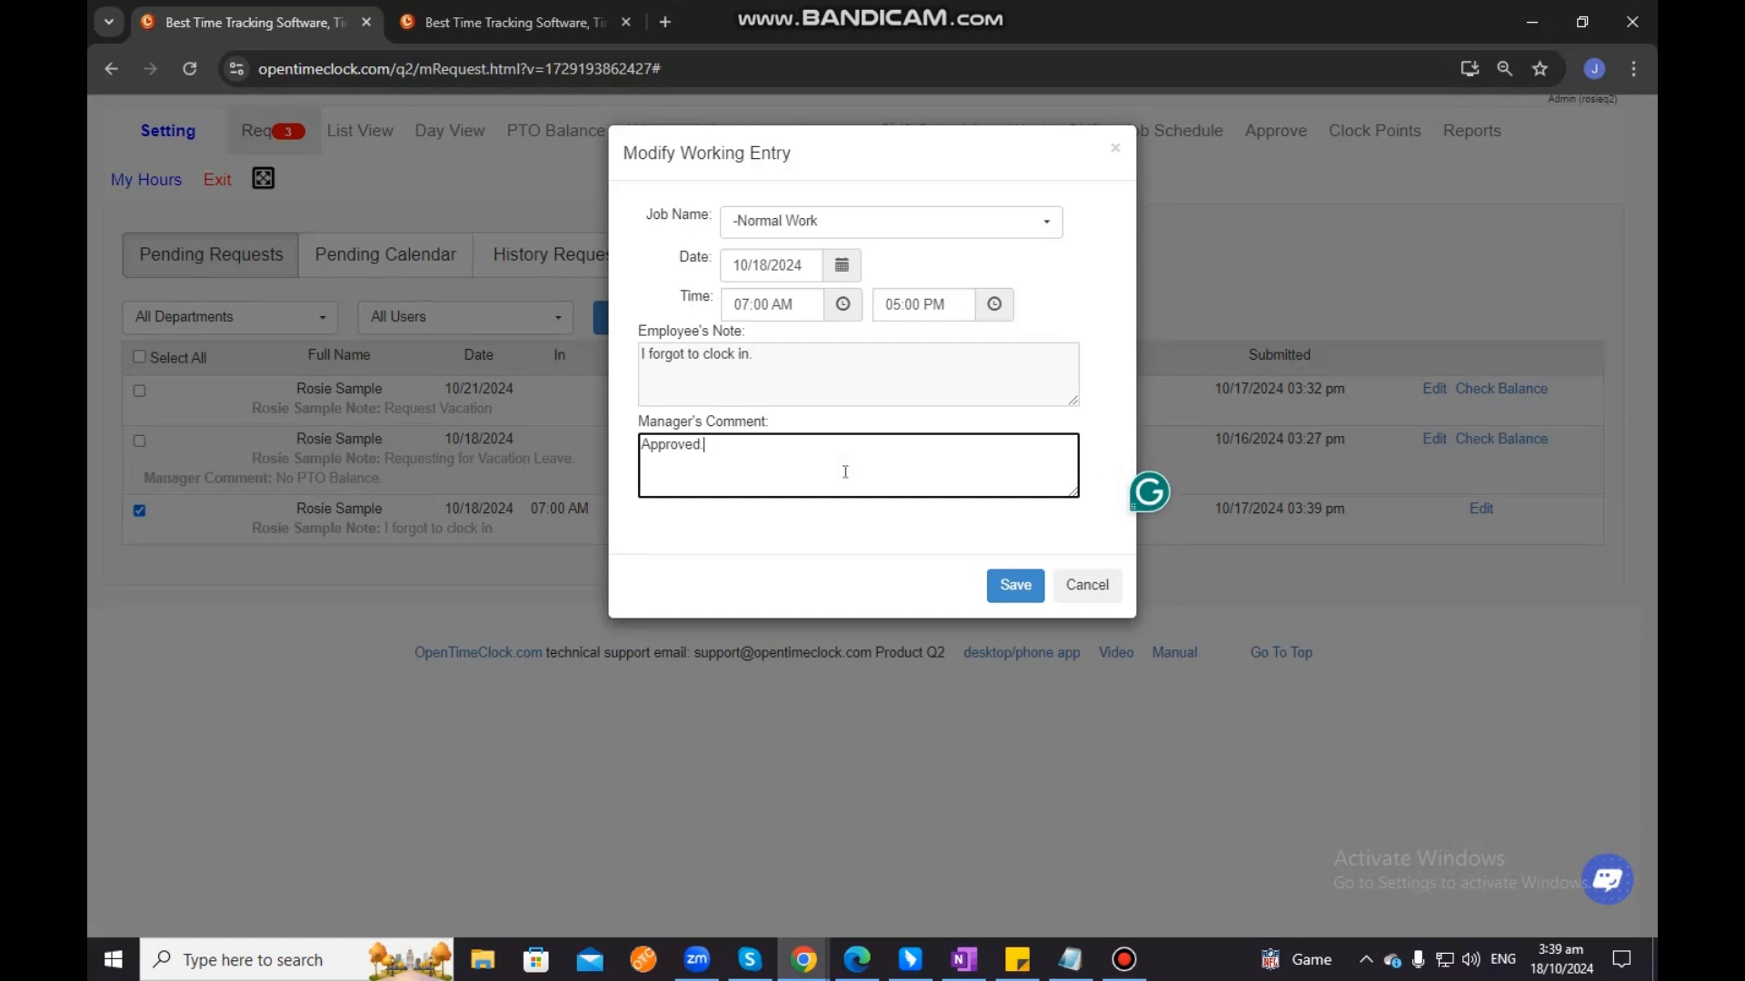
{"action": "left_click", "coordinate": [1016, 585]}
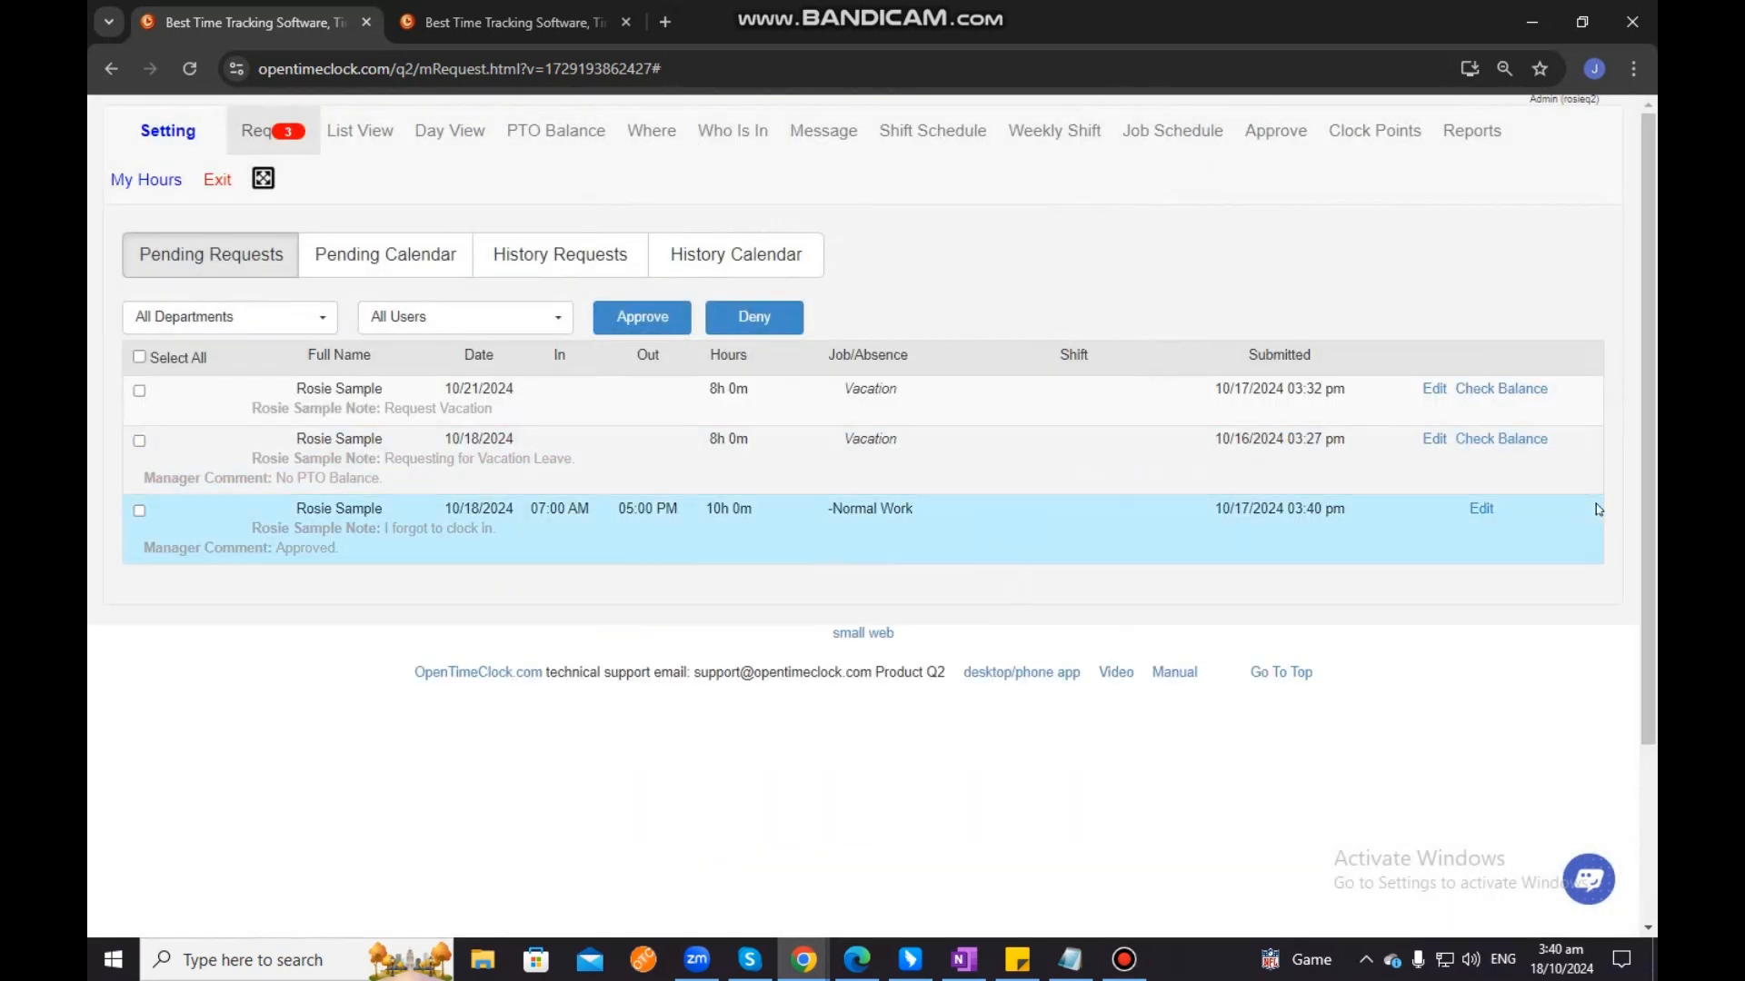
Approve the 10/18/2024 working entry as administrator and reload the employee's pending requests
{"action": "left_click", "coordinate": [140, 512]}
{"action": "left_click", "coordinate": [668, 323]}
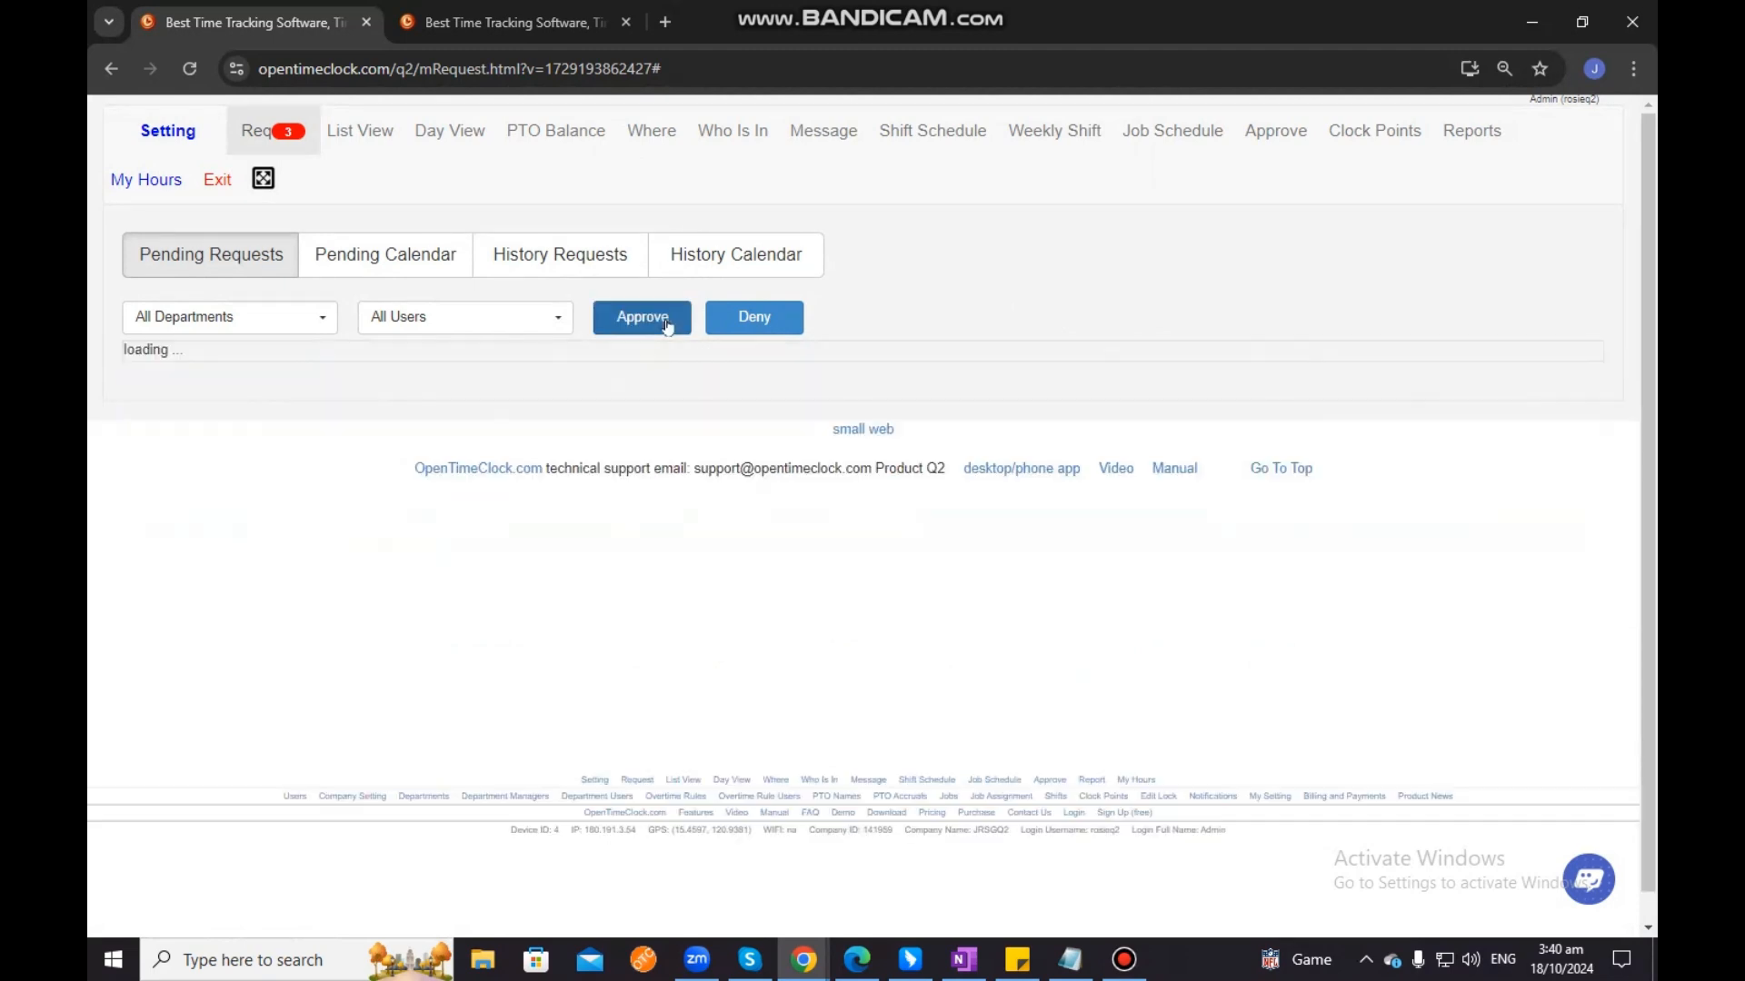
{"action": "key", "text": "ctrl+Tab"}
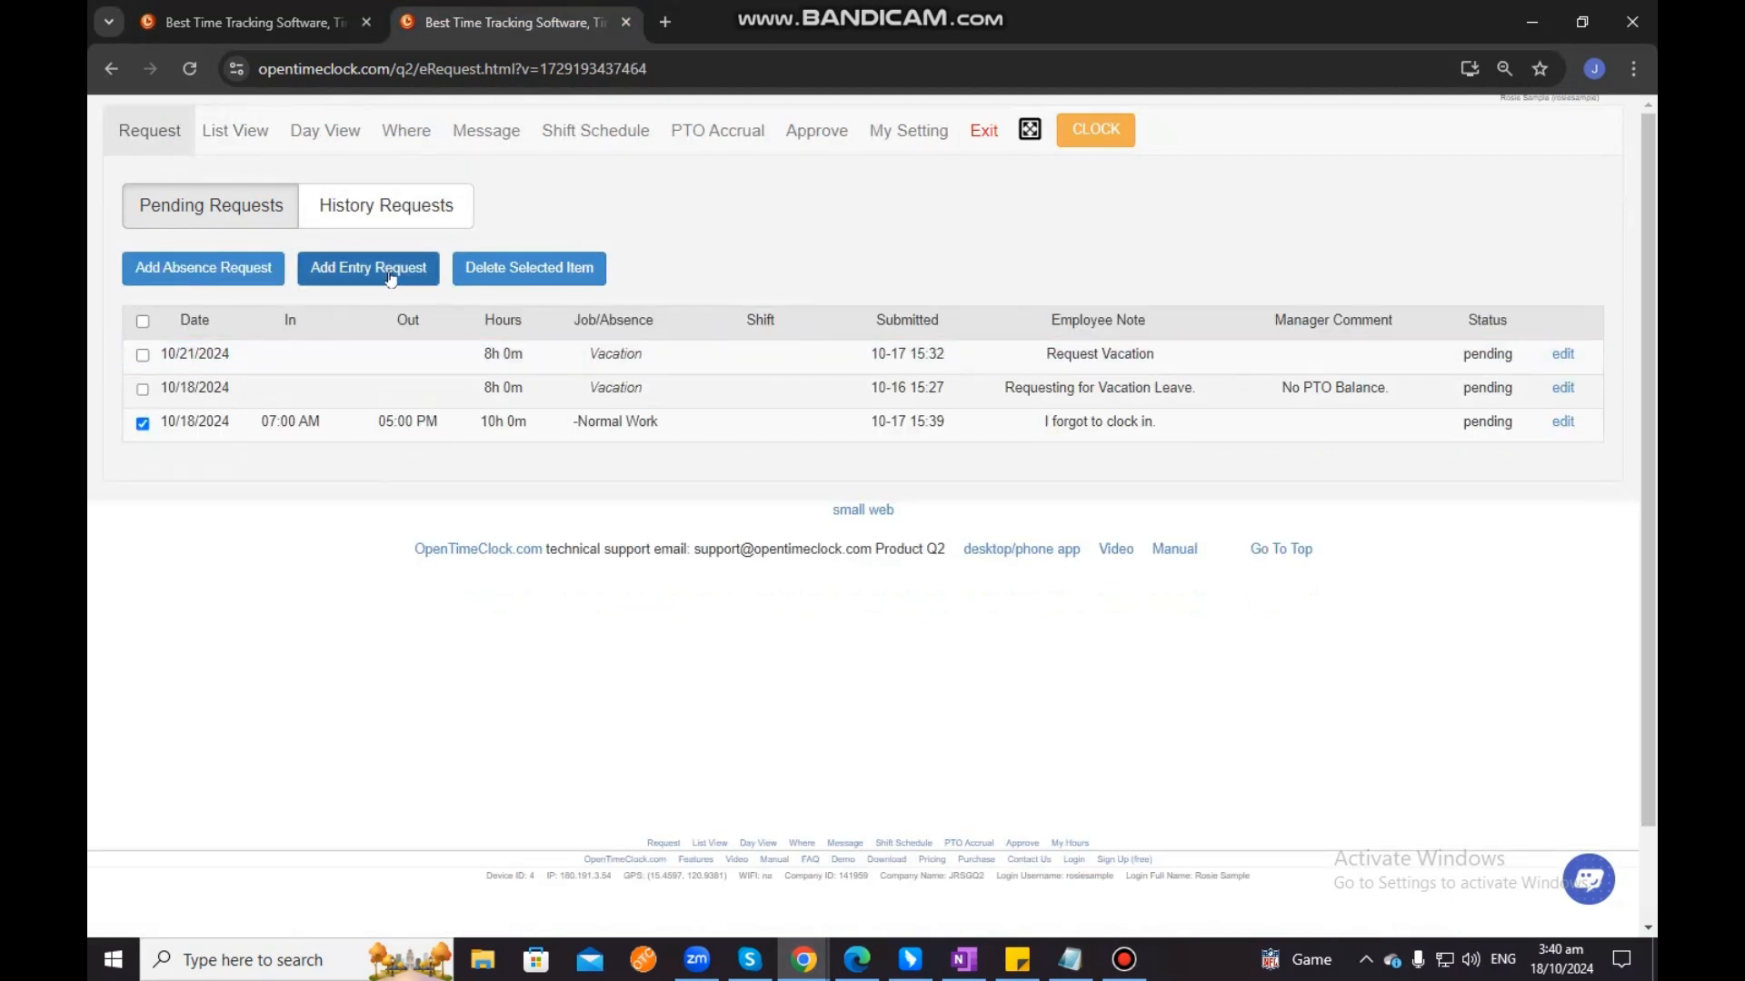
{"action": "left_click", "coordinate": [193, 74]}
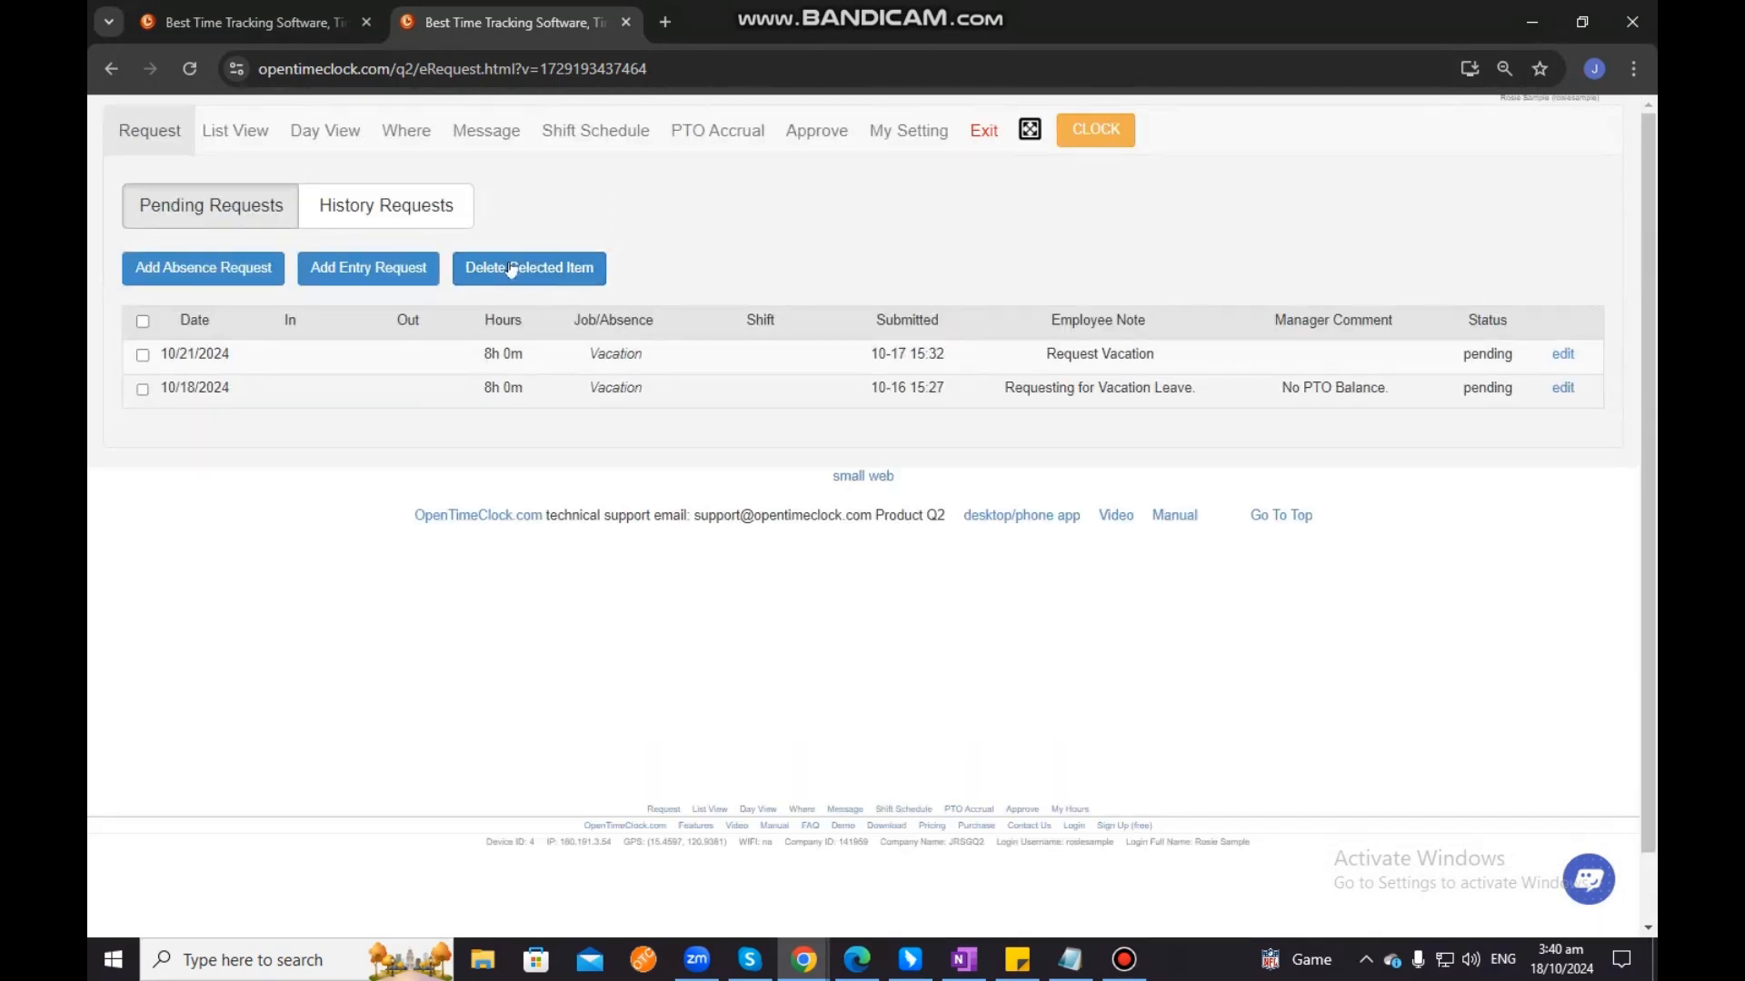
Delete the 10/21/2024 vacation request from the employee's pending requests
{"action": "left_click", "coordinate": [142, 355]}
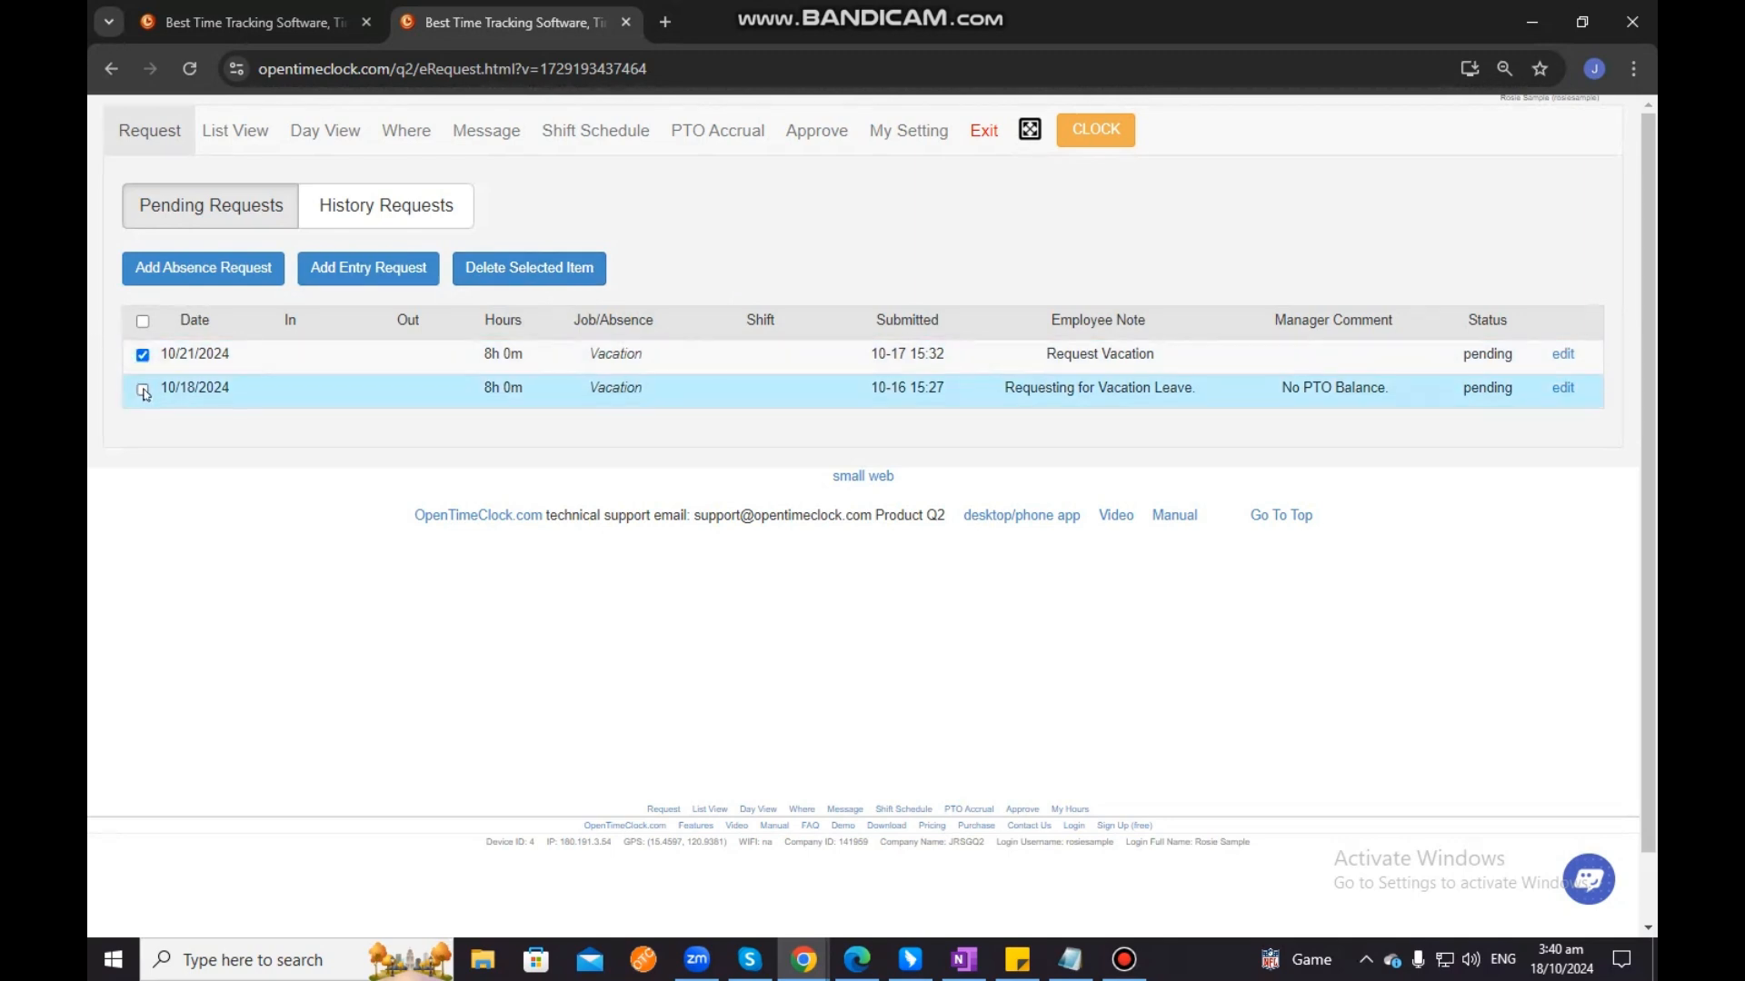
{"action": "left_click", "coordinate": [143, 391]}
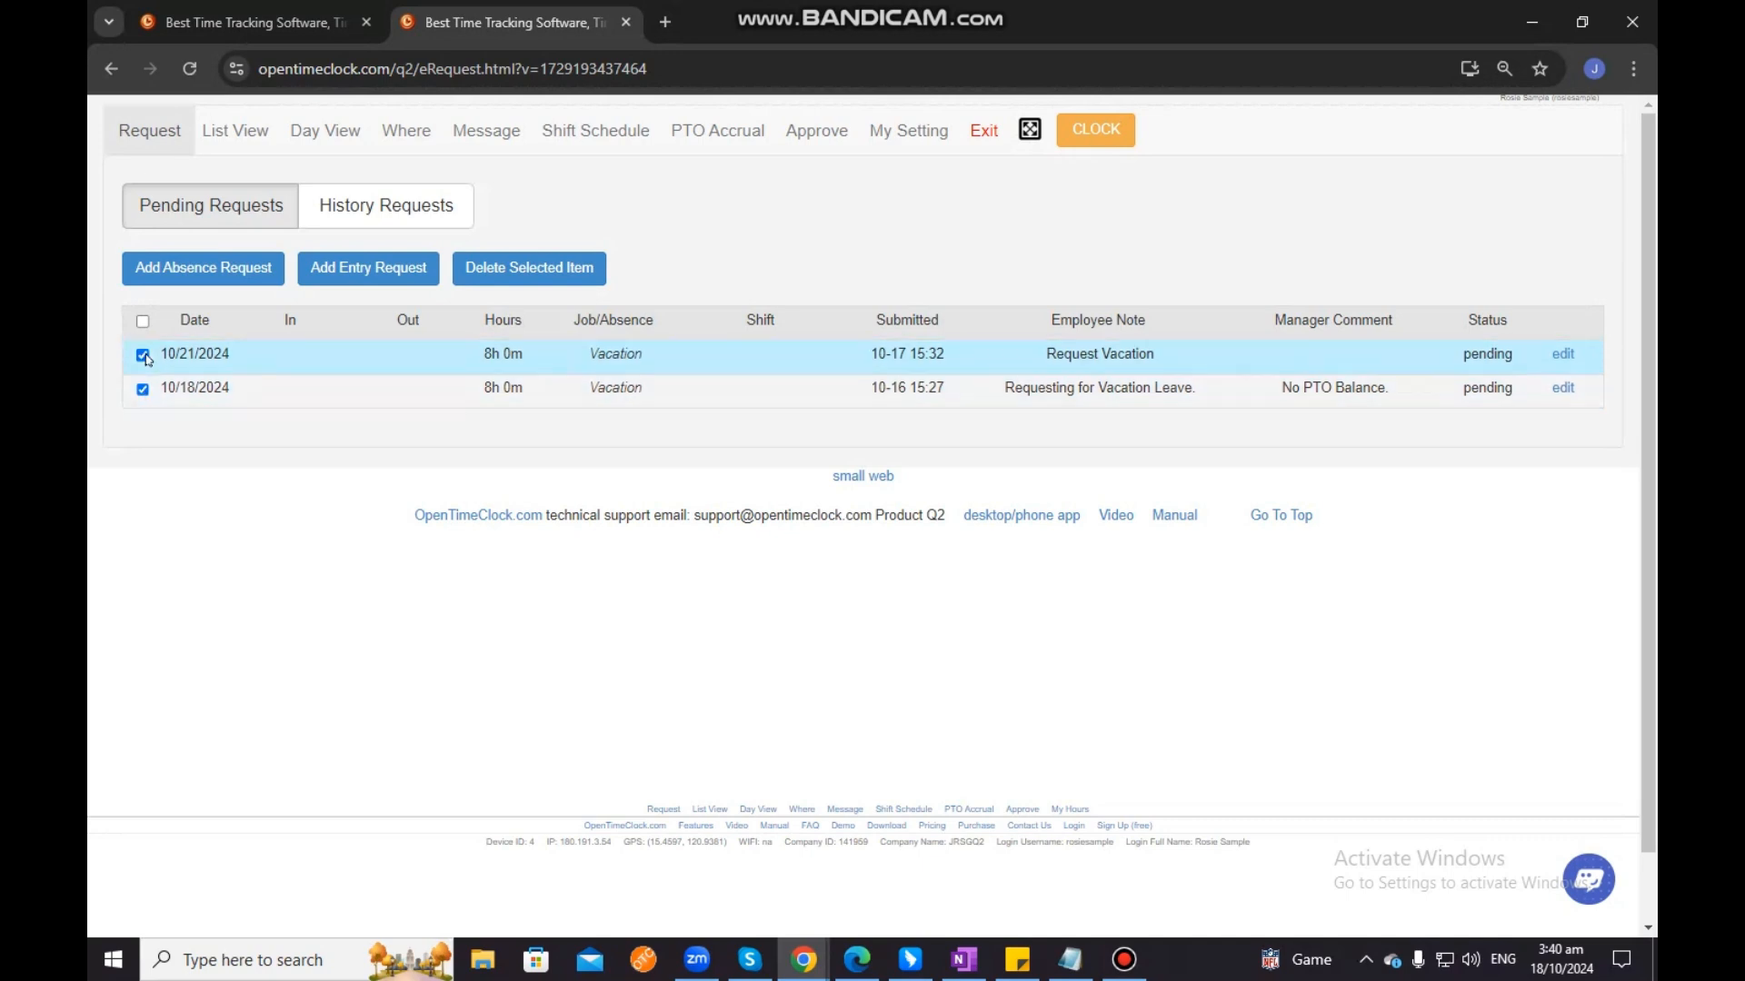
{"action": "left_click", "coordinate": [506, 268]}
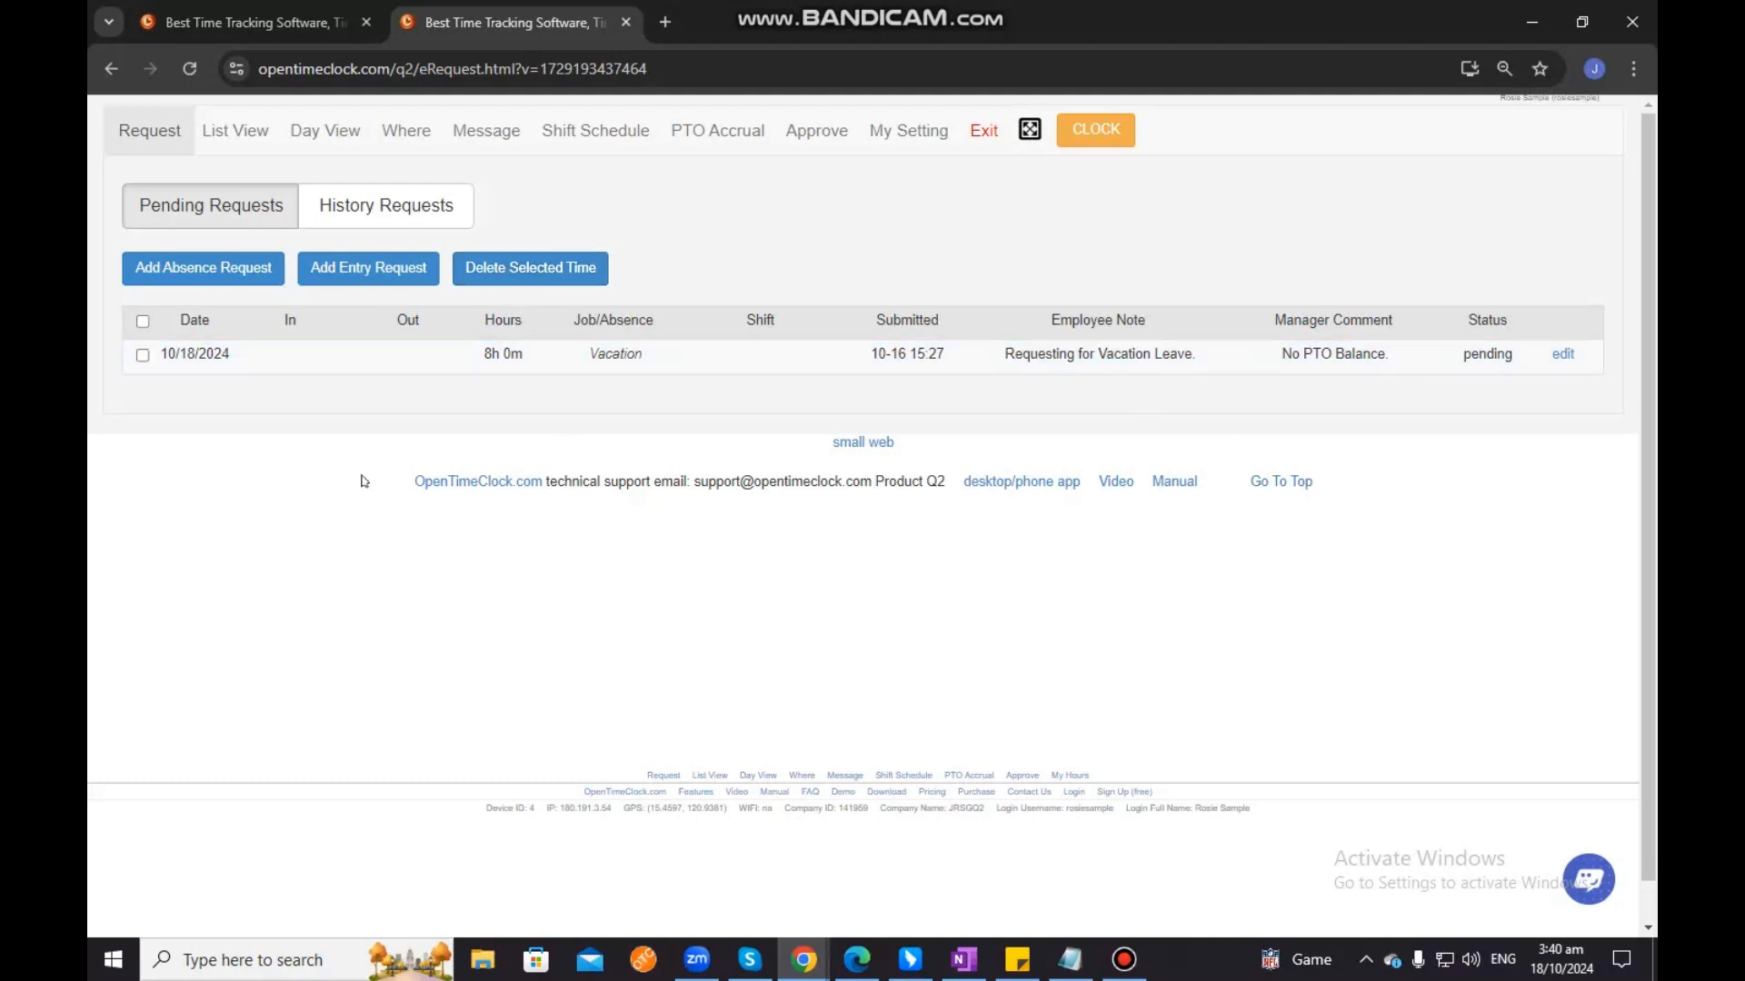
{"action": "scroll", "coordinate": [789, 391], "scroll_direction": "down", "scroll_amount": 1}
{"action": "scroll", "coordinate": [787, 404], "scroll_direction": "up", "scroll_amount": 1}
{"action": "scroll", "coordinate": [787, 411], "scroll_direction": "down", "scroll_amount": 1}
{"action": "scroll", "coordinate": [787, 410], "scroll_direction": "up", "scroll_amount": 1}
{"action": "scroll", "coordinate": [712, 459], "scroll_direction": "down", "scroll_amount": 1}
{"action": "scroll", "coordinate": [713, 436], "scroll_direction": "up", "scroll_amount": 1}
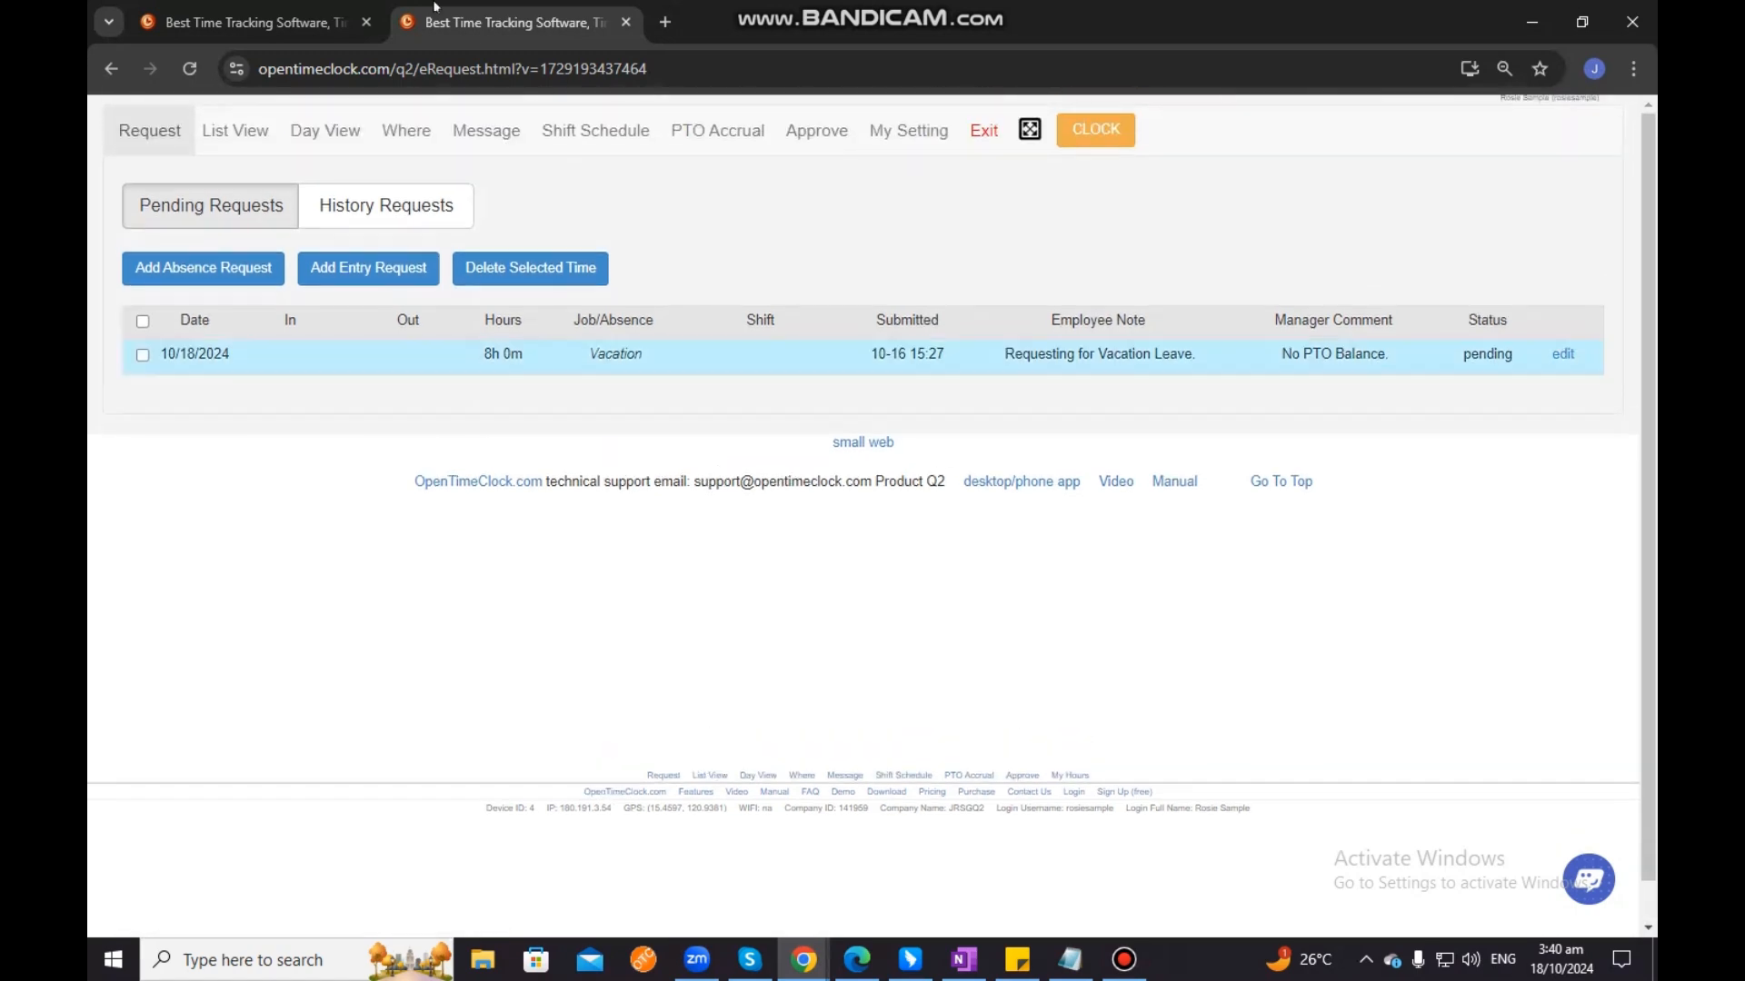
Return to the administrator's pending requests list
{"action": "left_click", "coordinate": [236, 4]}
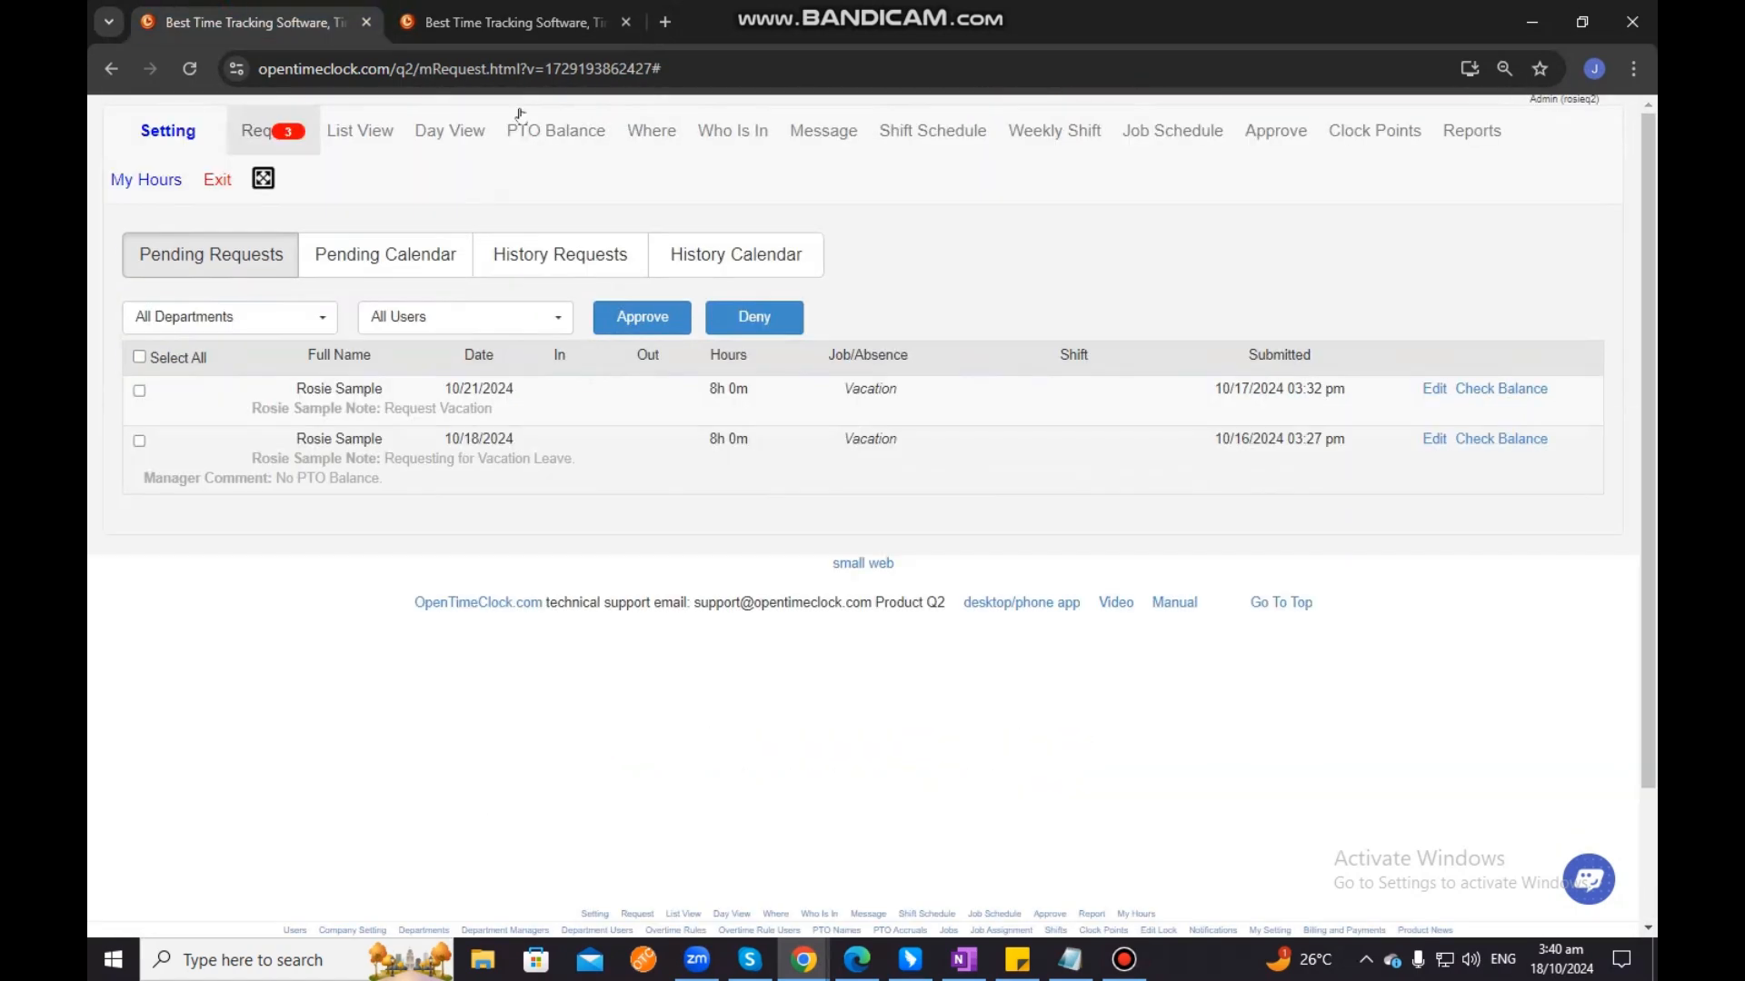